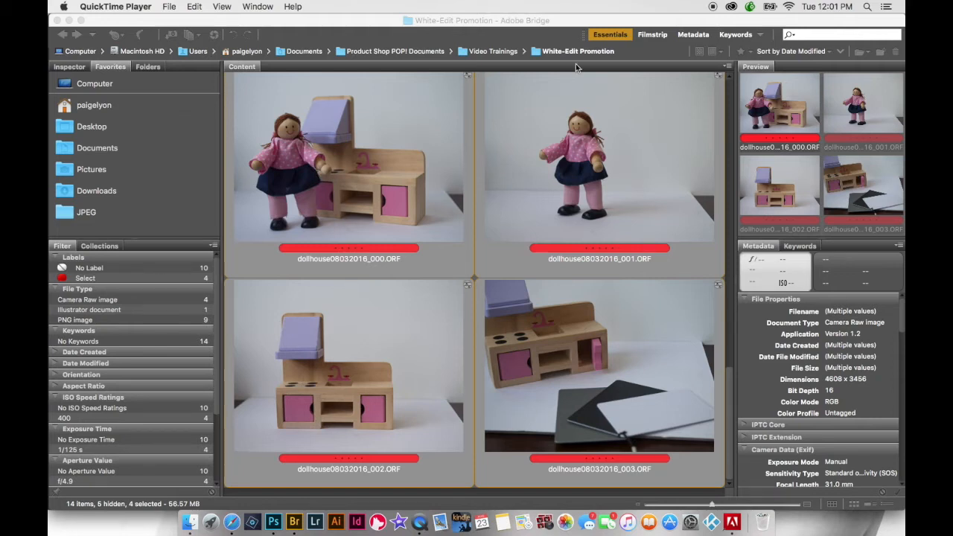
Open the four selected dollhouse ORF photos together in Camera Raw
left_click(418, 400)
right_click(419, 400)
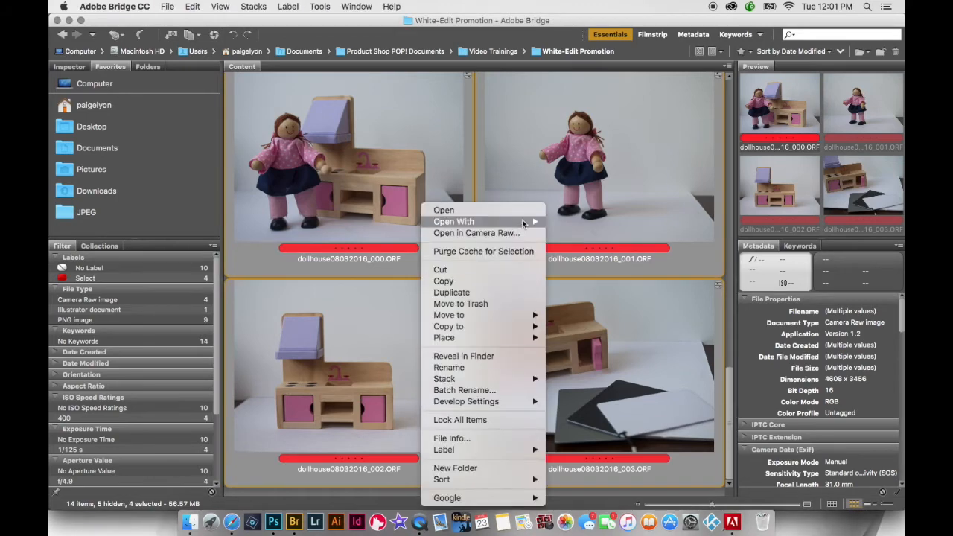
left_click(517, 233)
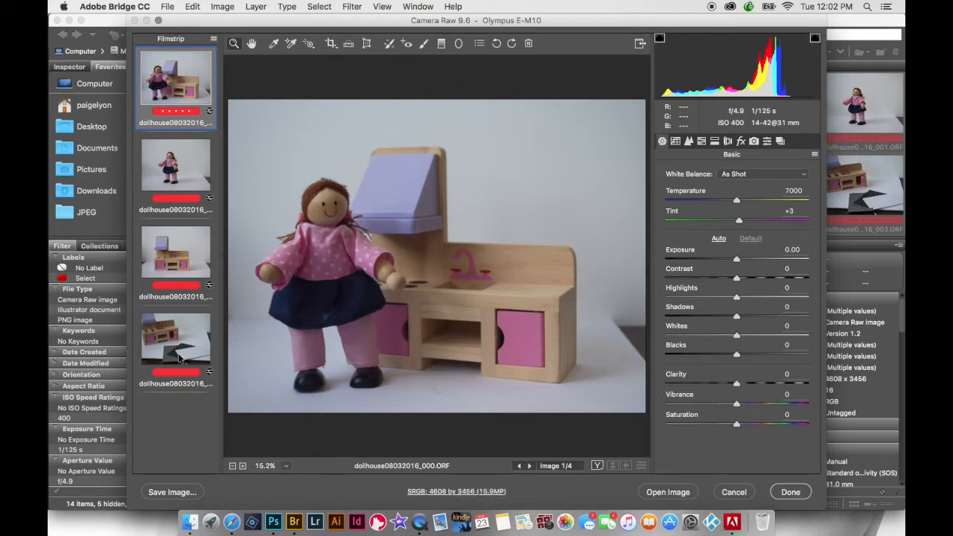
Select all four photos with the gray-card shot as reference and set their white balance by sampling the mid-gray card
left_click(209, 356)
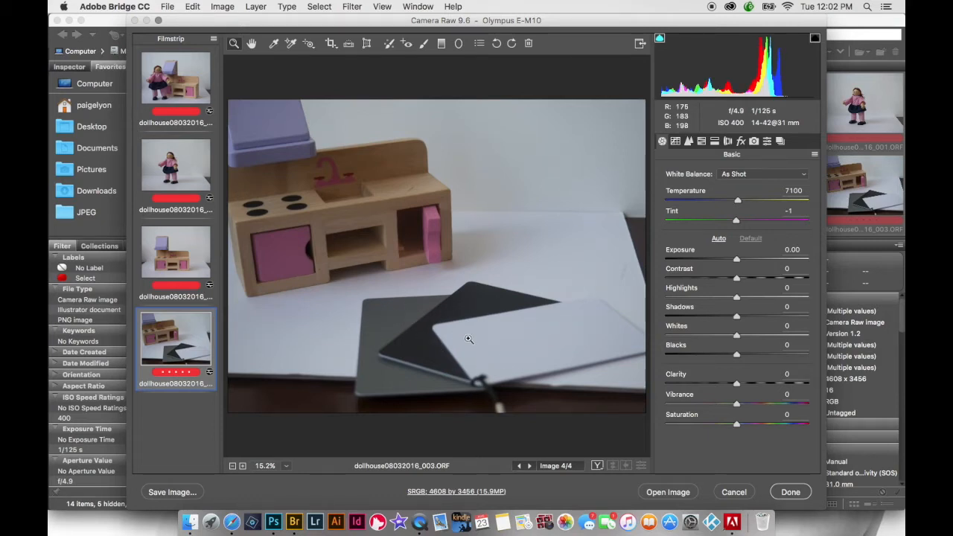
key("shift")
left_click(150, 71, "shift")
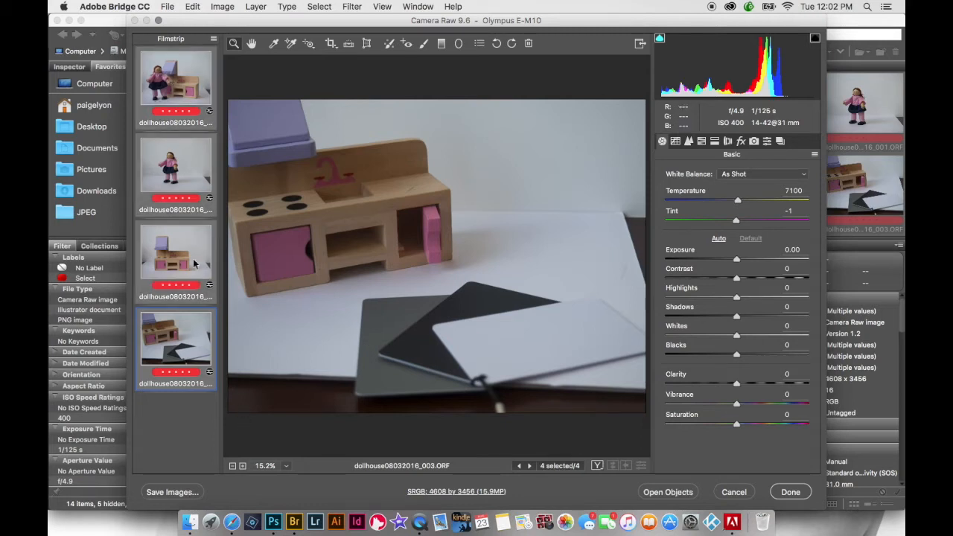
left_click(274, 46)
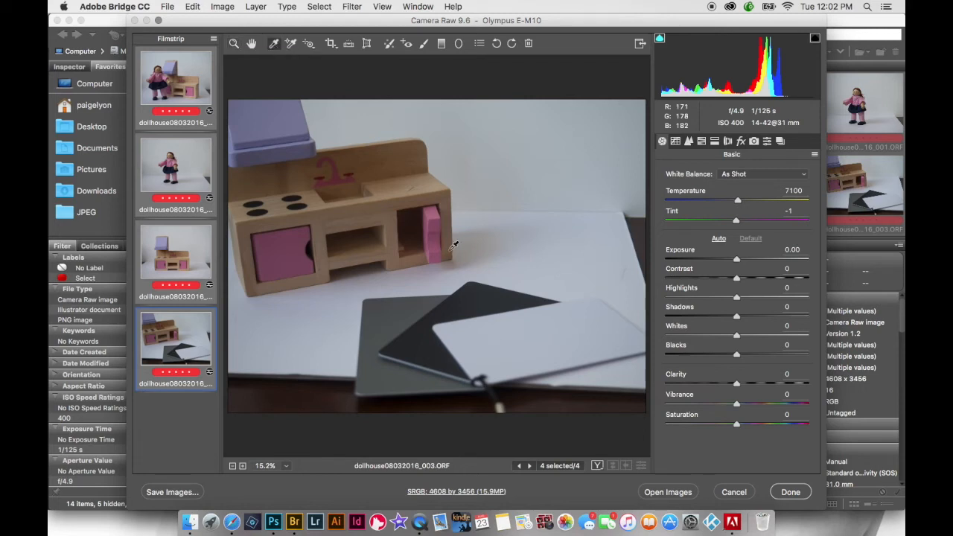
left_click(407, 313)
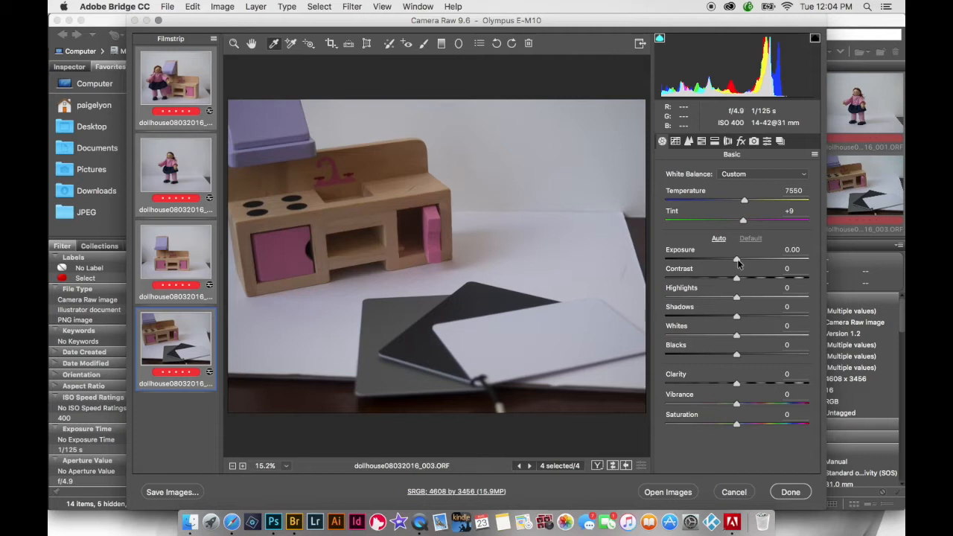
Set Exposure to +1.00 and Shadows to +5 for all four selected photos
left_click_drag(737, 262, 753, 260)
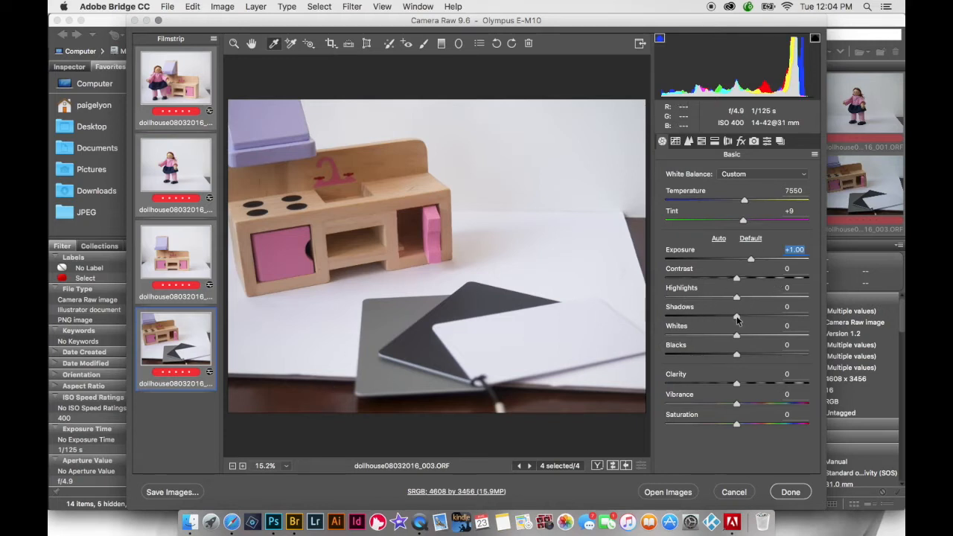
left_click_drag(737, 317, 741, 319)
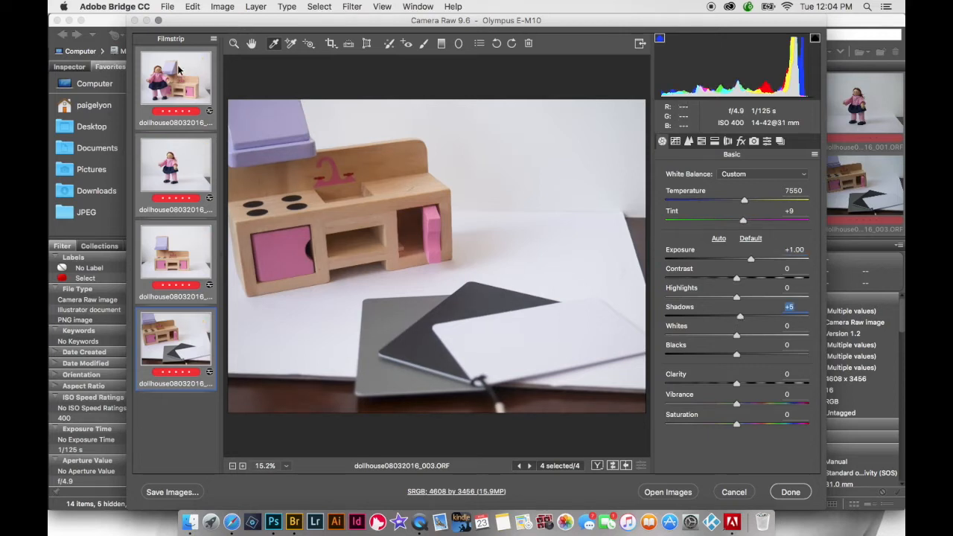
Preview the three product photos one by one to check the applied corrections
left_click(188, 268)
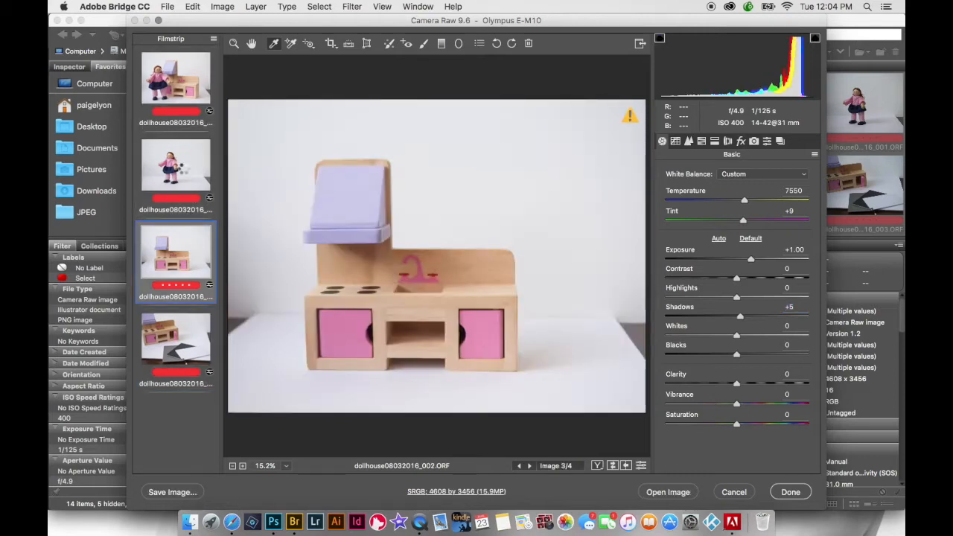
left_click(182, 166)
left_click(171, 99)
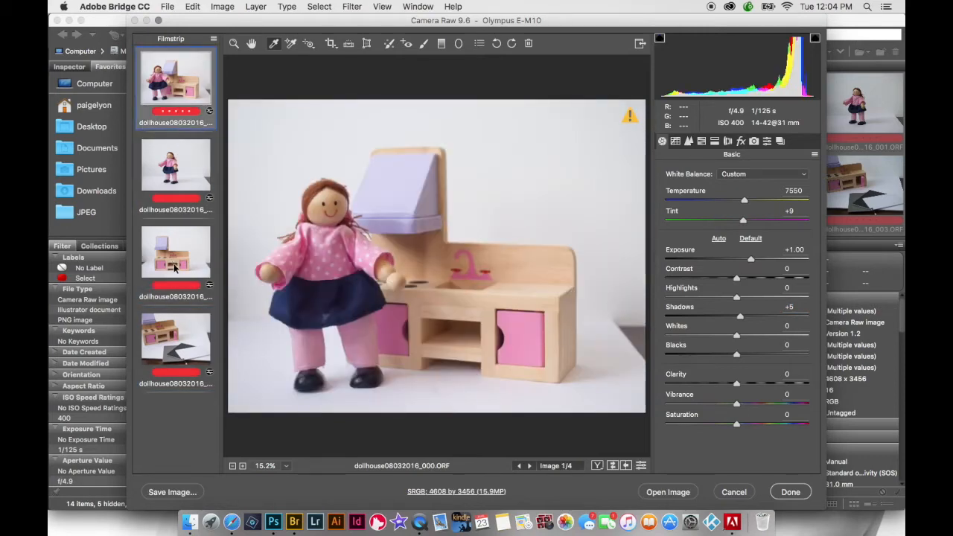
left_click(176, 269)
left_click(174, 91)
left_click(186, 156)
Select the first three photos without the gray-card shot and open them in Photoshop
left_click(169, 257)
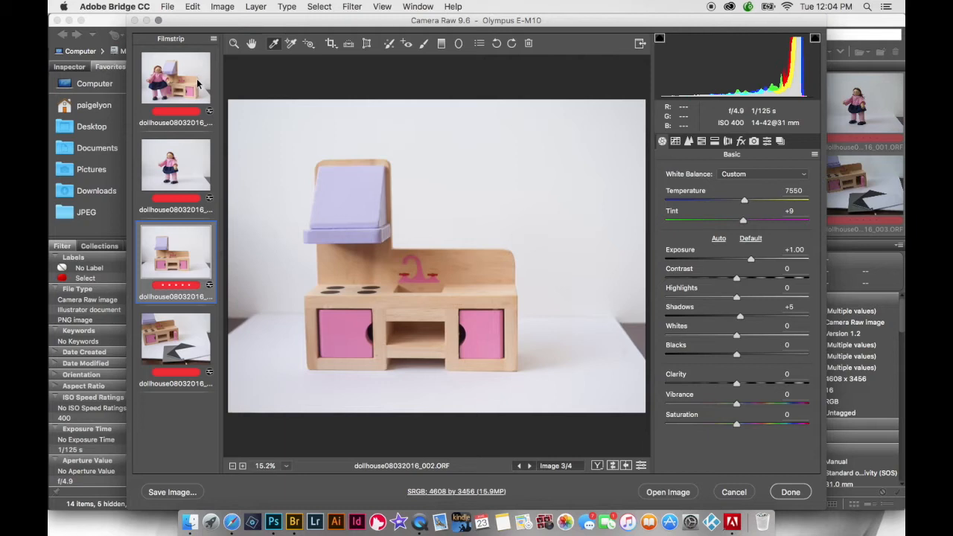
key("shift")
left_click(190, 105, "shift")
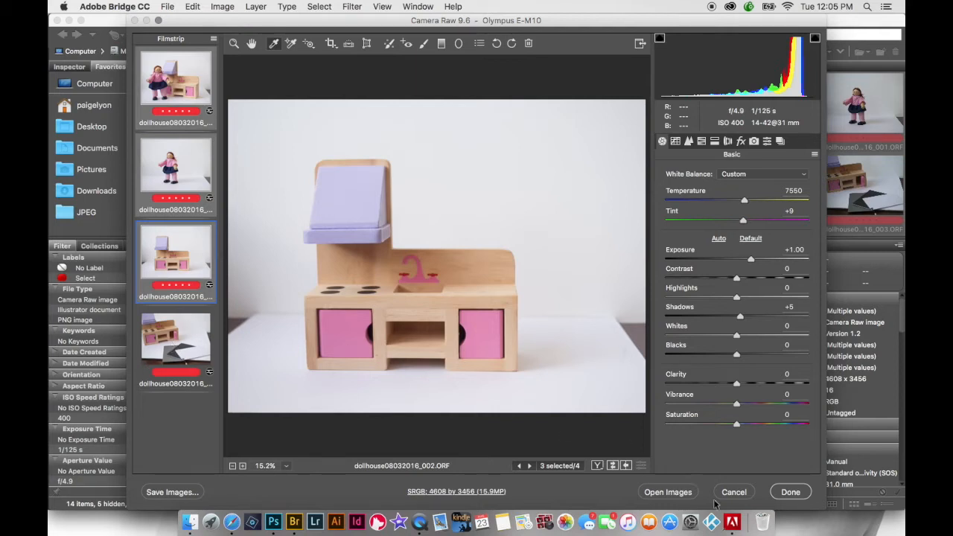
left_click(686, 496)
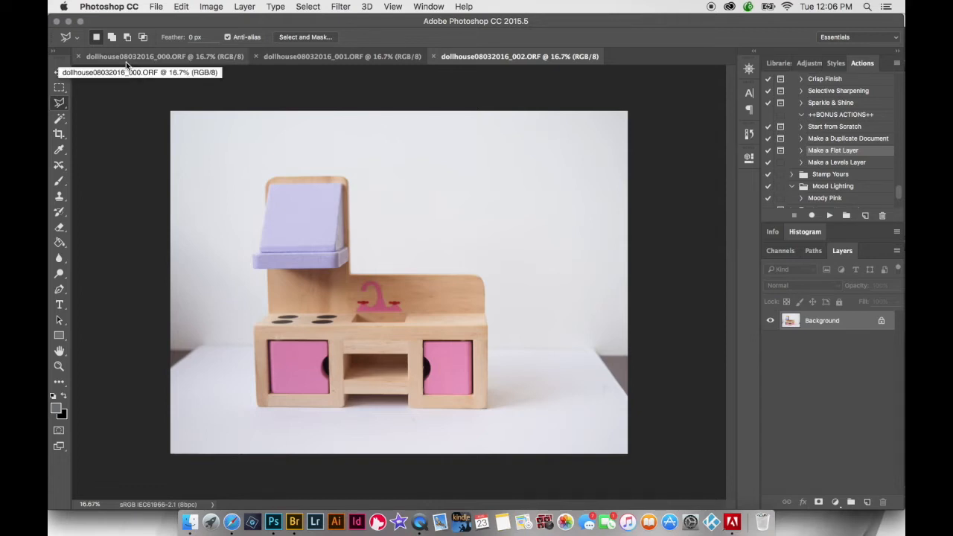
Duplicate the Background layer of dollhouse08032016_000.ORF
left_click(127, 60)
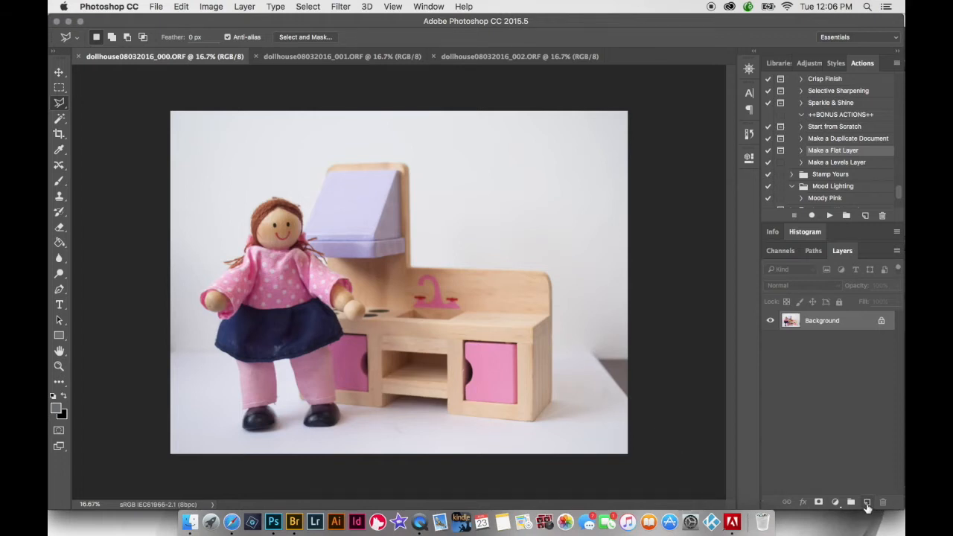
left_click_drag(831, 327, 867, 505)
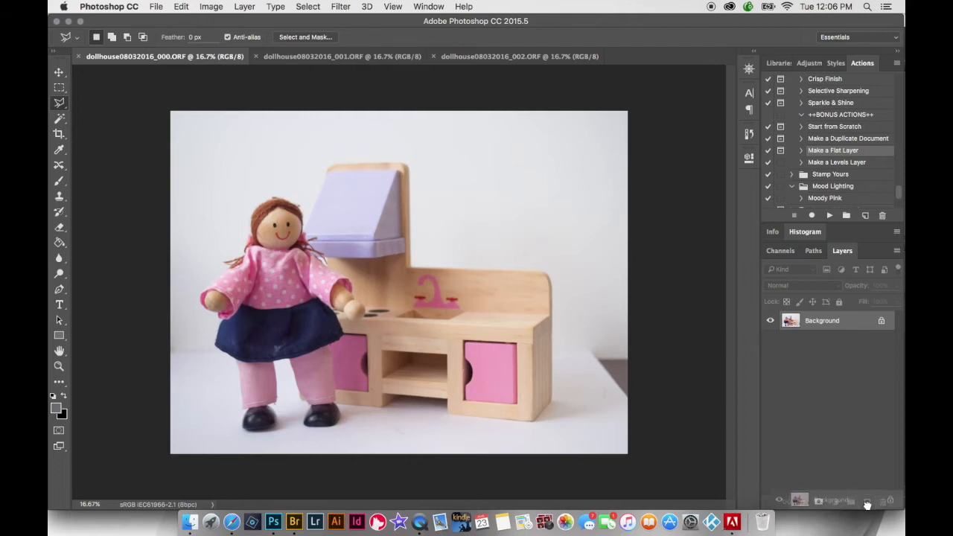
left_click_drag(867, 505, 868, 504)
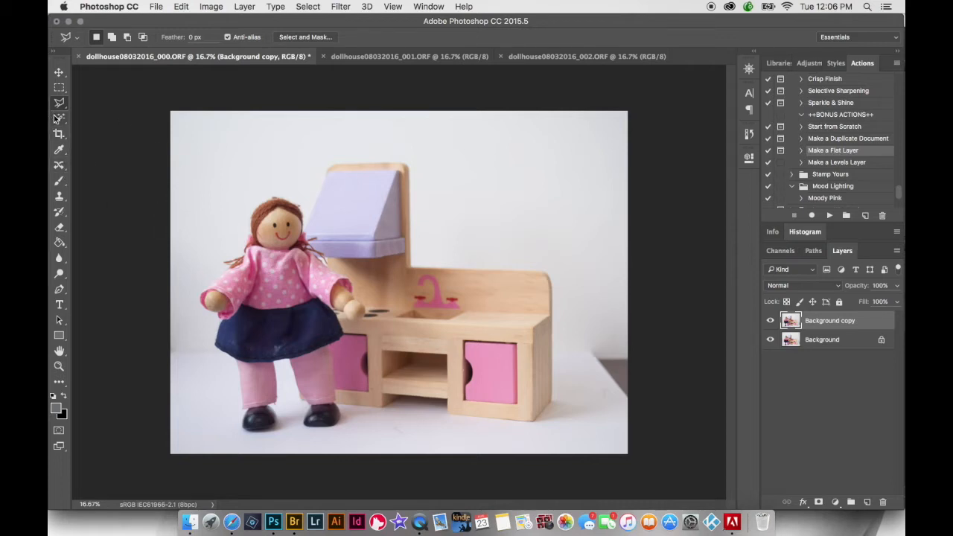
Outline the dark patch at the right edge of the doll and kitchen photo and replace it with a Content-Aware fill
left_click(579, 345)
left_click(636, 422)
left_click(653, 331)
left_click(581, 345)
right_click(622, 370)
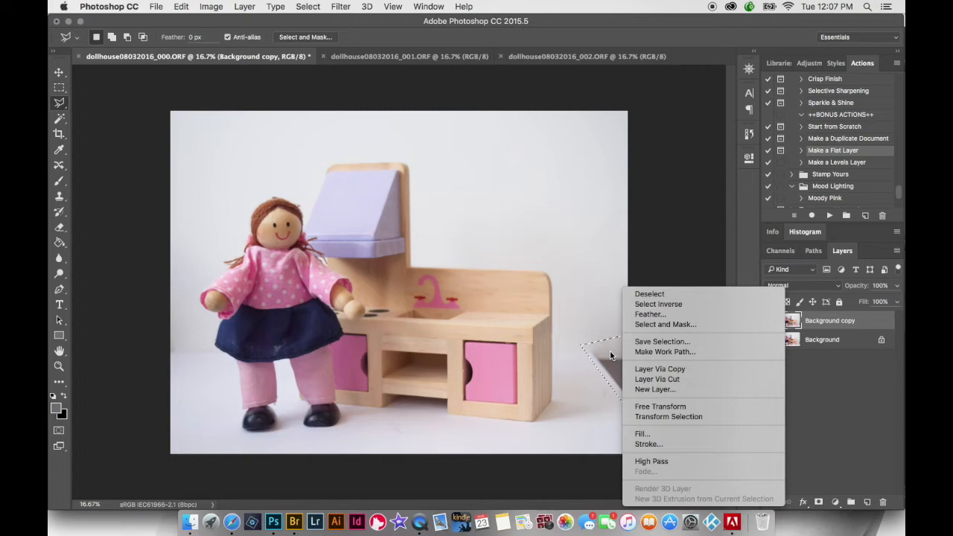
left_click(647, 435)
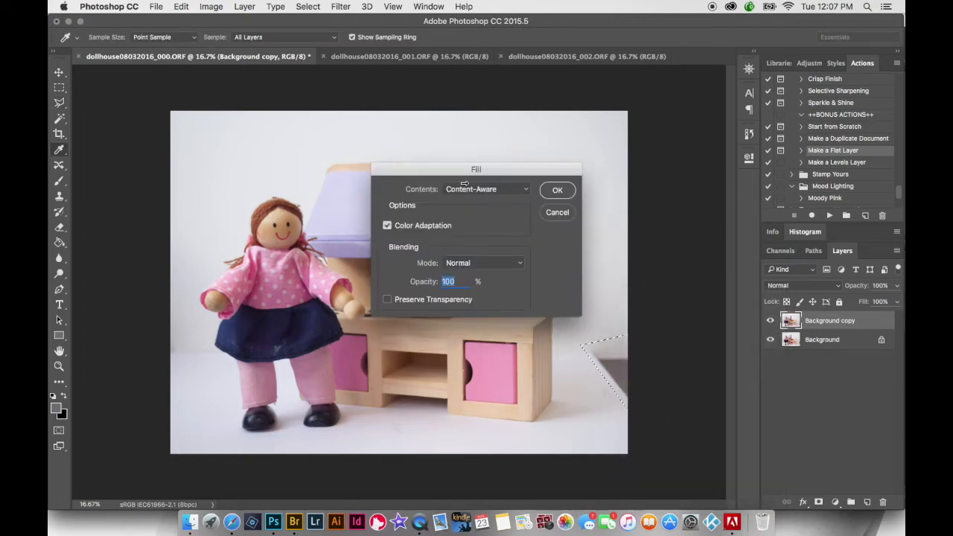
left_click(558, 190)
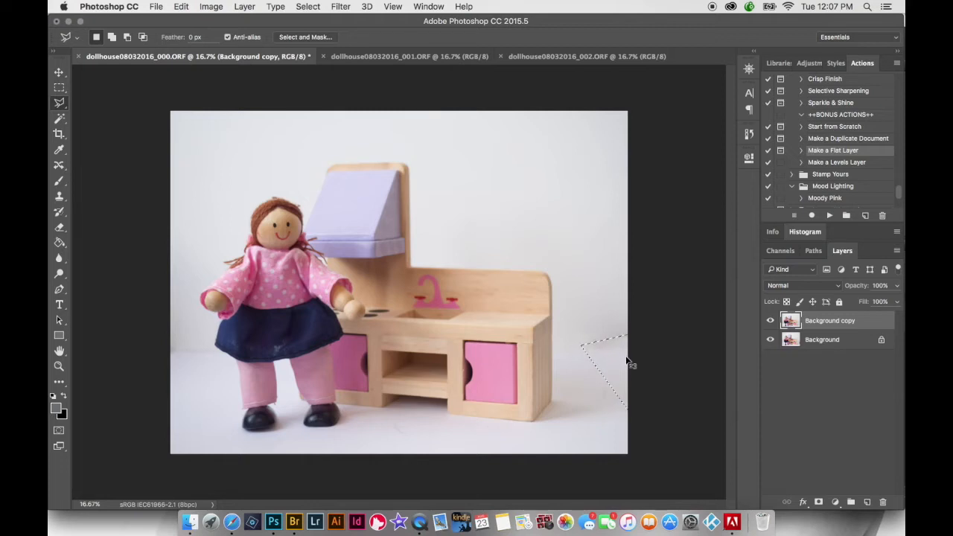
key("super+z")
key("super+z")
Switch to dollhouse08032016_001.ORF and duplicate its Background layer
left_click(405, 57)
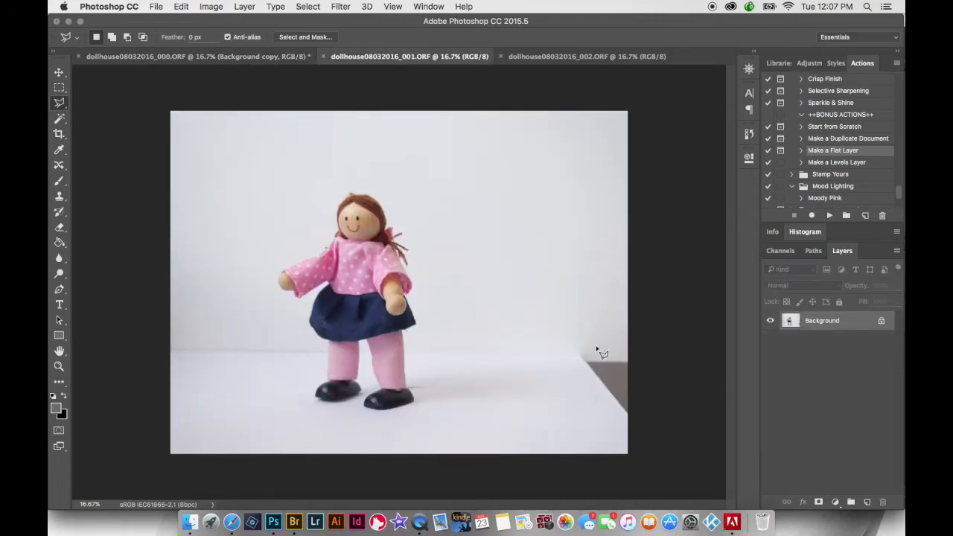
left_click(558, 341)
double_click(525, 340)
left_click(565, 189)
left_click_drag(838, 324, 867, 502)
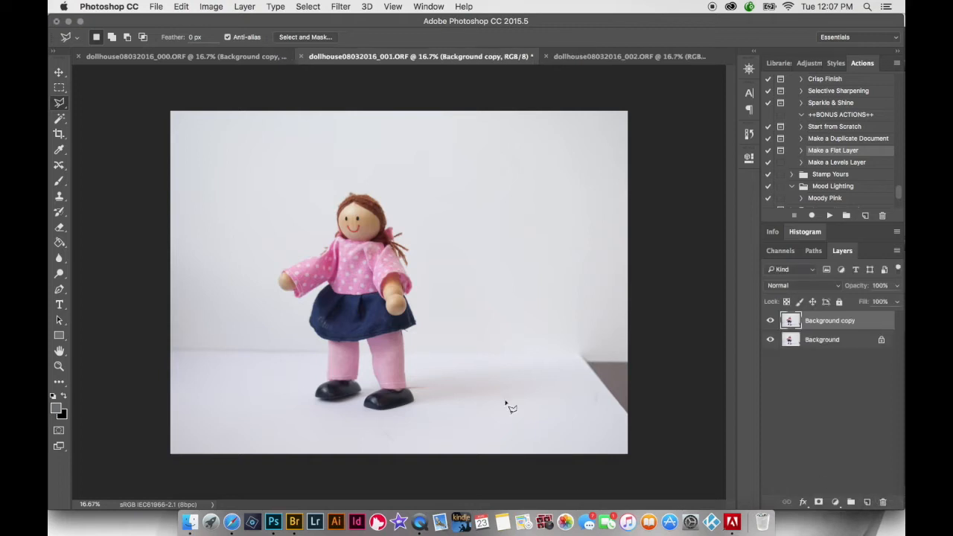
Outline the dark patch at the right edge of the doll photo, fill it with Content-Aware and clear the selection
left_click(558, 348)
left_click(650, 457)
left_click(666, 346)
left_click(619, 332)
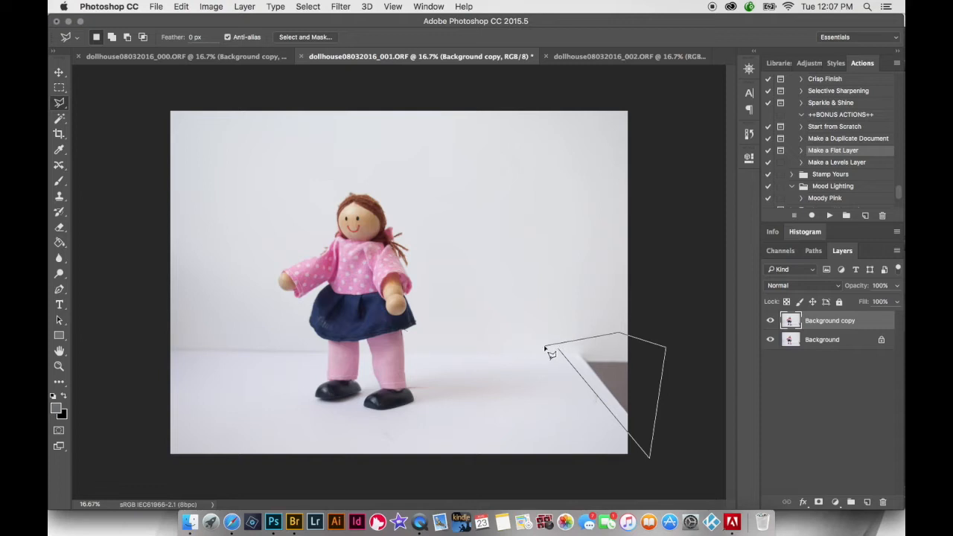
left_click(558, 348)
right_click(608, 353)
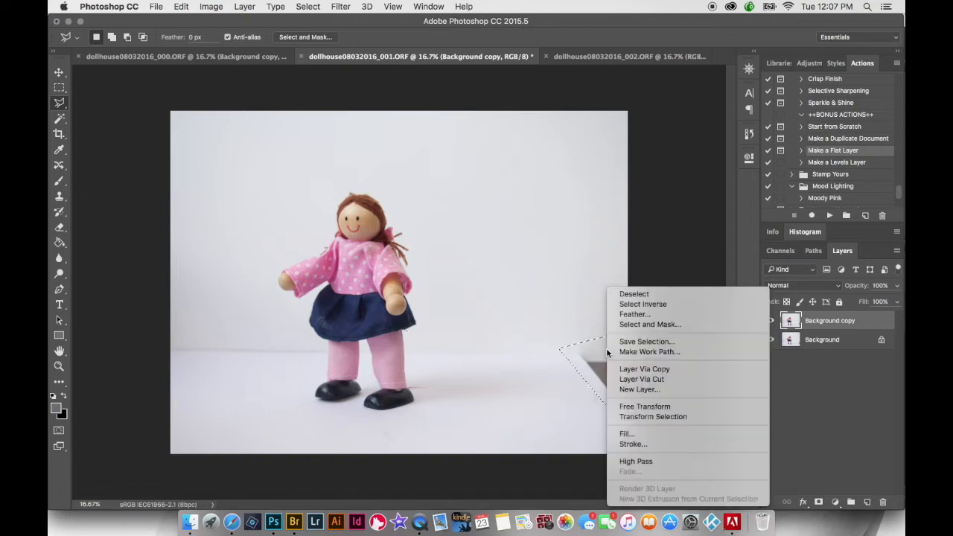
left_click(629, 433)
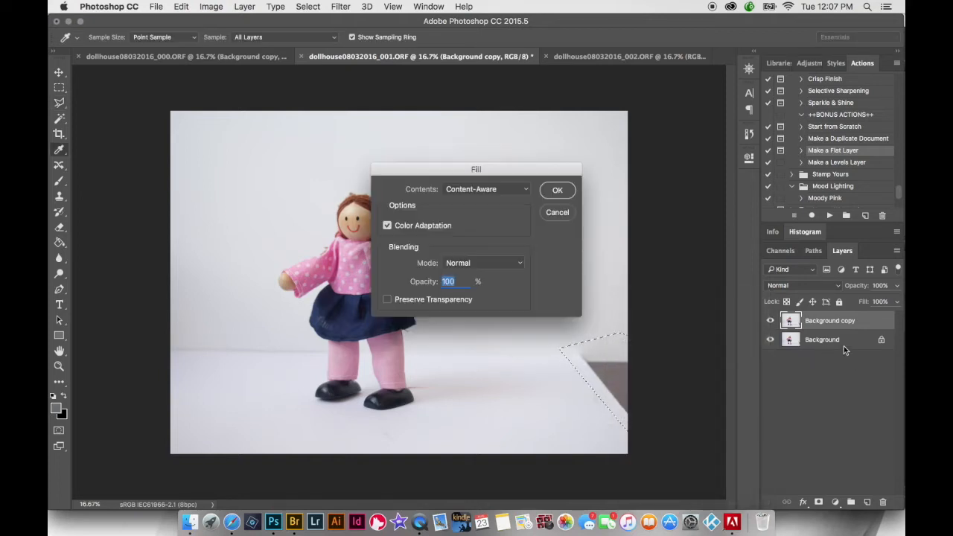
left_click(558, 192)
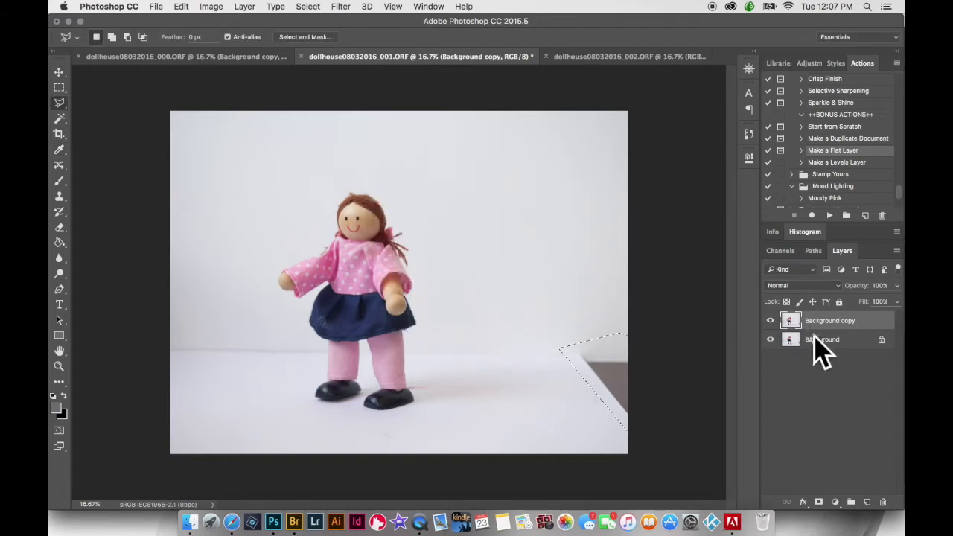
key("super+d")
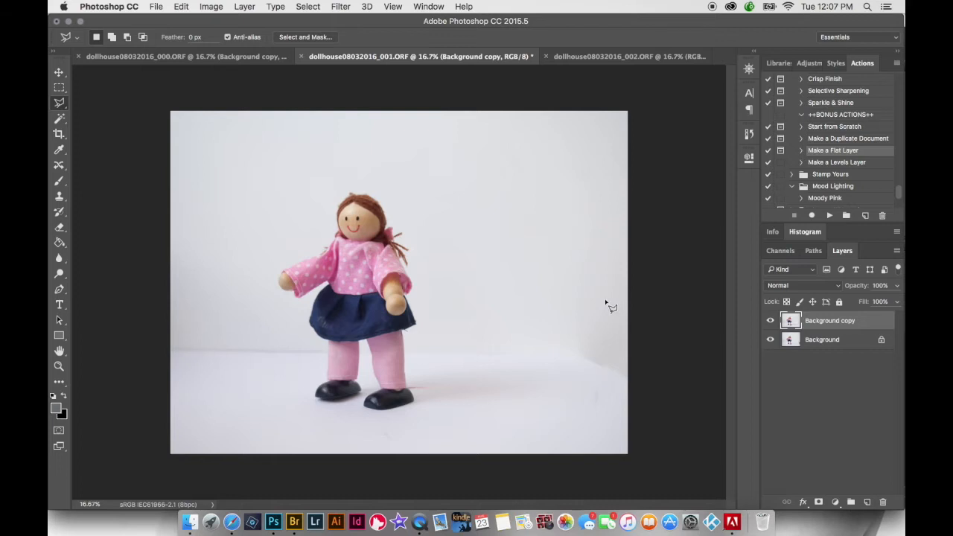
In dollhouse08032016_002.ORF, duplicate the Background layer and fill the dark patch at the photo's right edge with Content-Aware
left_click(642, 59)
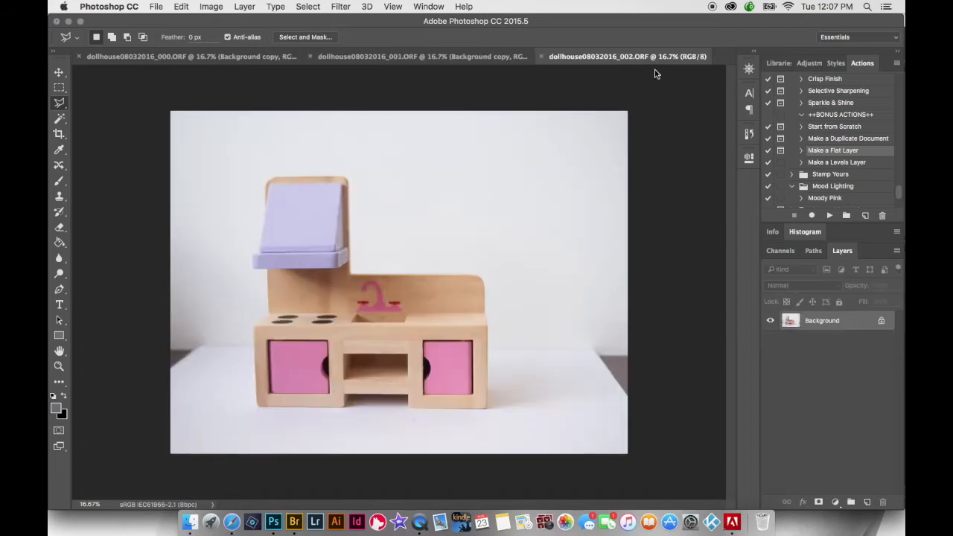
left_click(576, 341)
left_click(644, 422)
left_click(670, 319)
left_click(576, 341)
left_click_drag(847, 333, 867, 502)
right_click(612, 344)
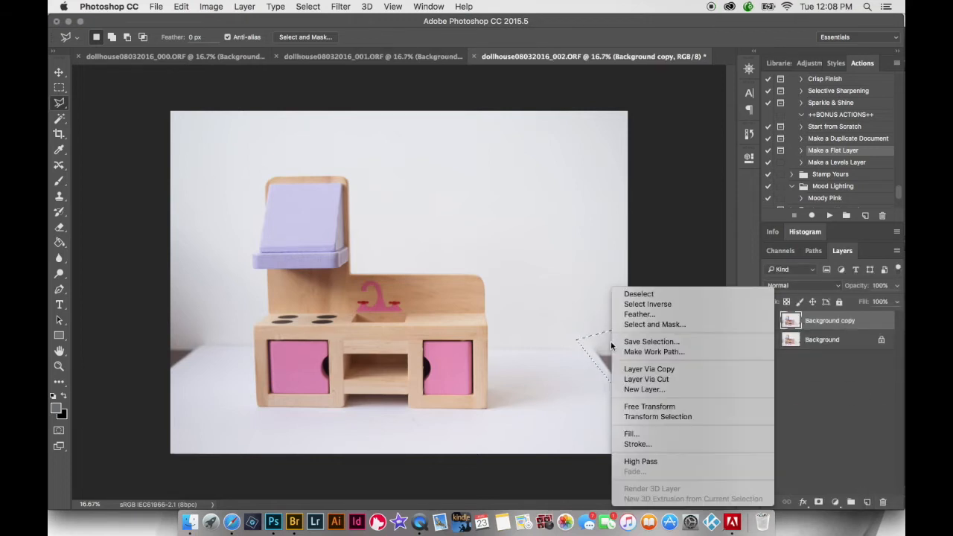
left_click(630, 434)
left_click(557, 189)
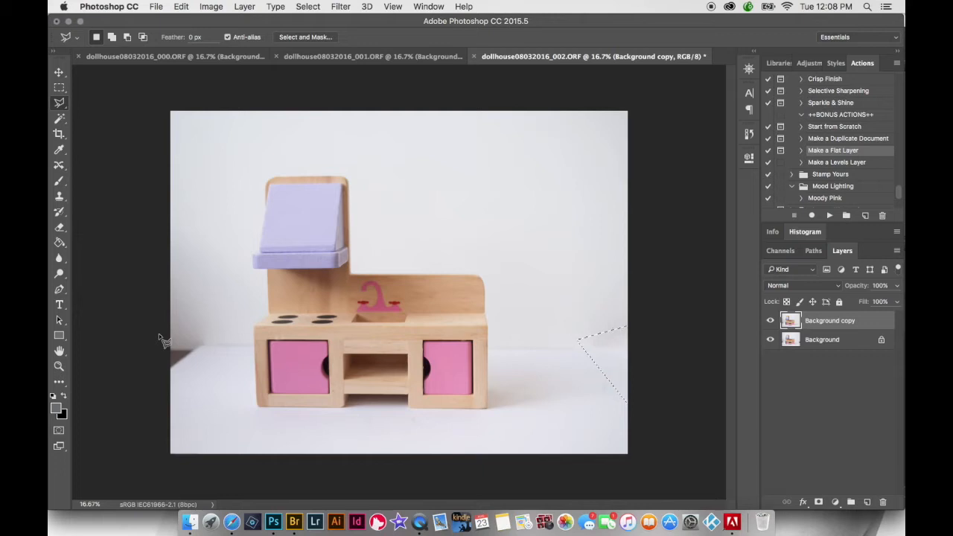
Outline the dark patch at the left edge of the kitchen photo, fill it with Content-Aware and clear the selection
left_click(158, 334)
left_click(213, 339)
left_click(159, 396)
left_click(158, 334)
right_click(187, 350)
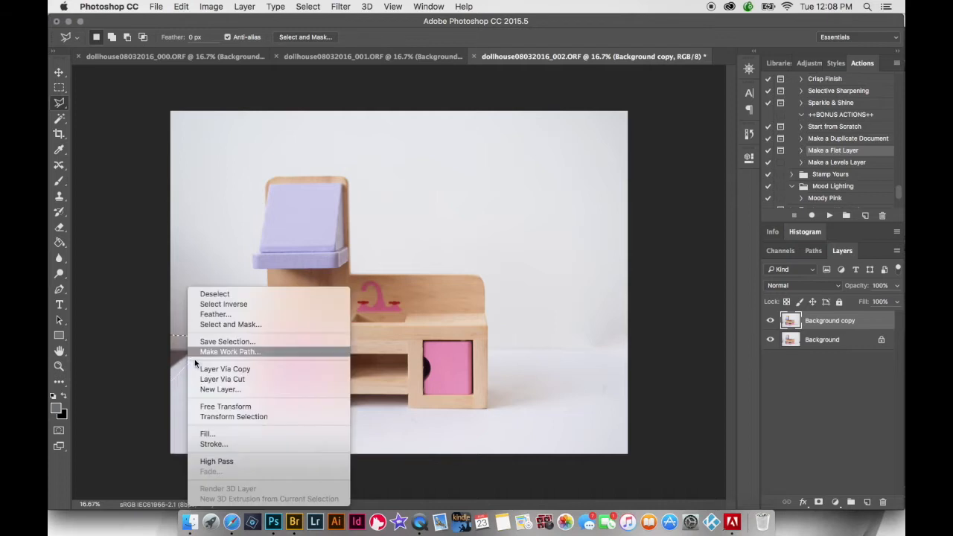
left_click(205, 432)
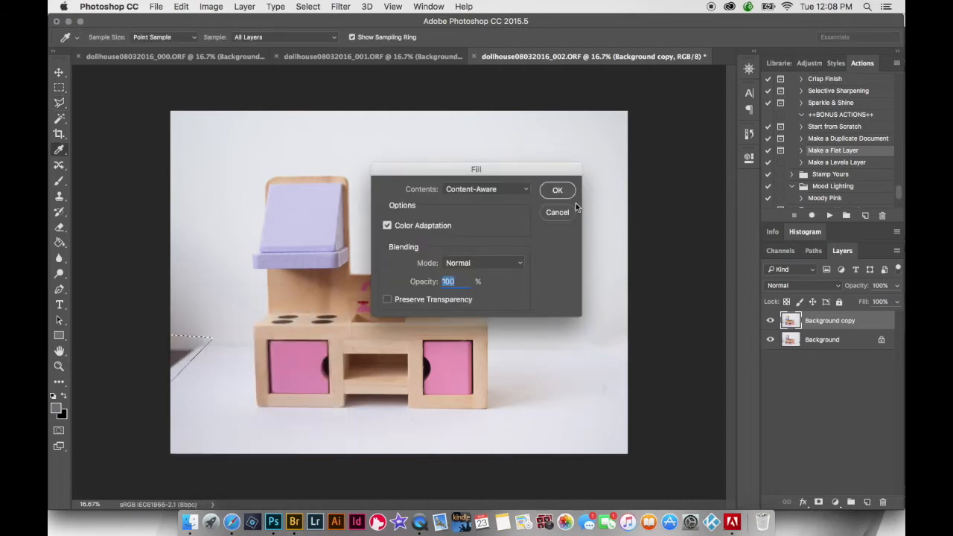
left_click(558, 191)
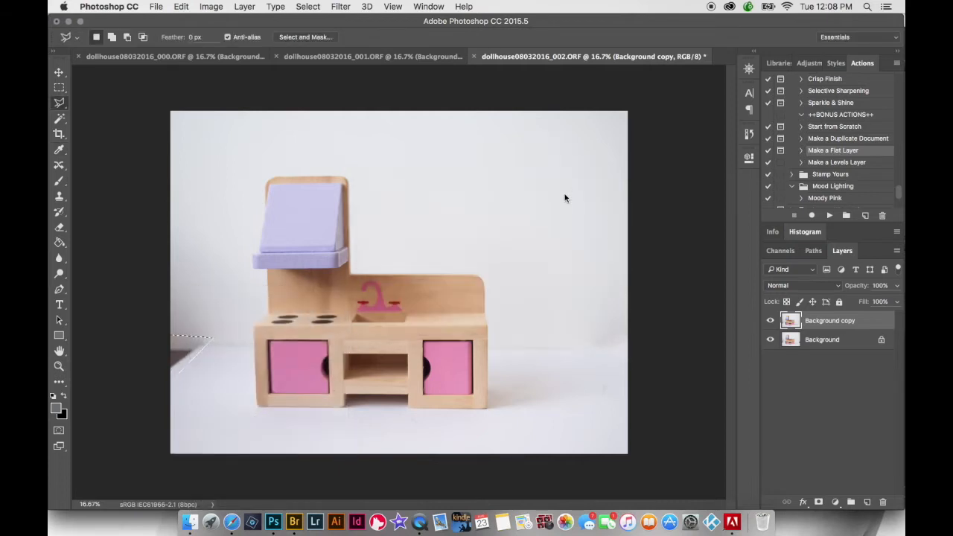
key("super+d")
In dollhouse08032016_000.ORF, run the Pop Whites action, sampling the white background as the white point
left_click(138, 60)
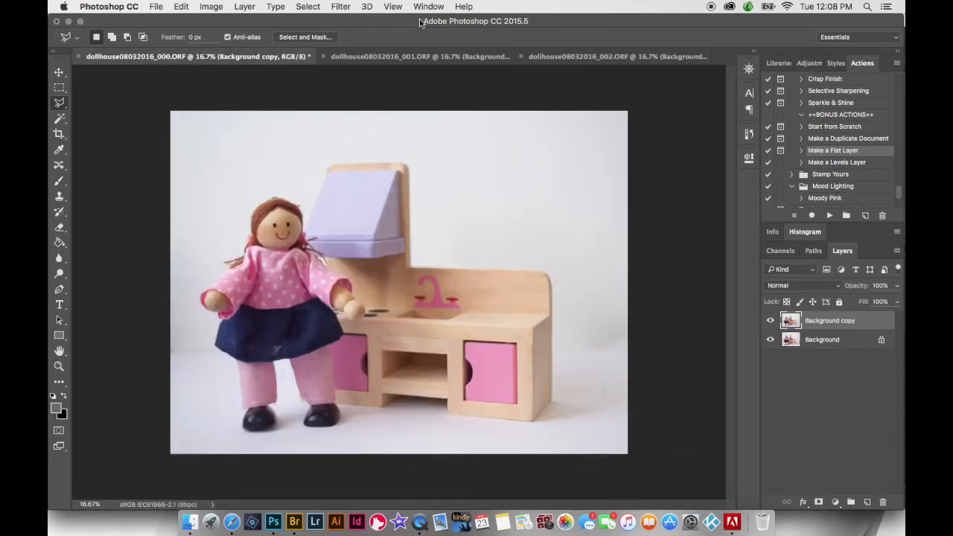
scroll(866, 154, "down", 10)
scroll(866, 155, "up", 10)
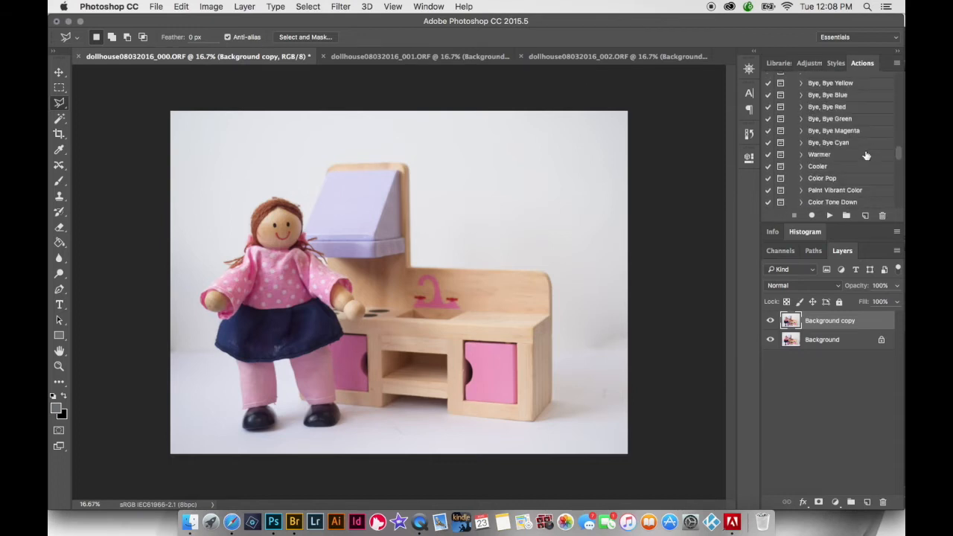
scroll(864, 156, "down", 3)
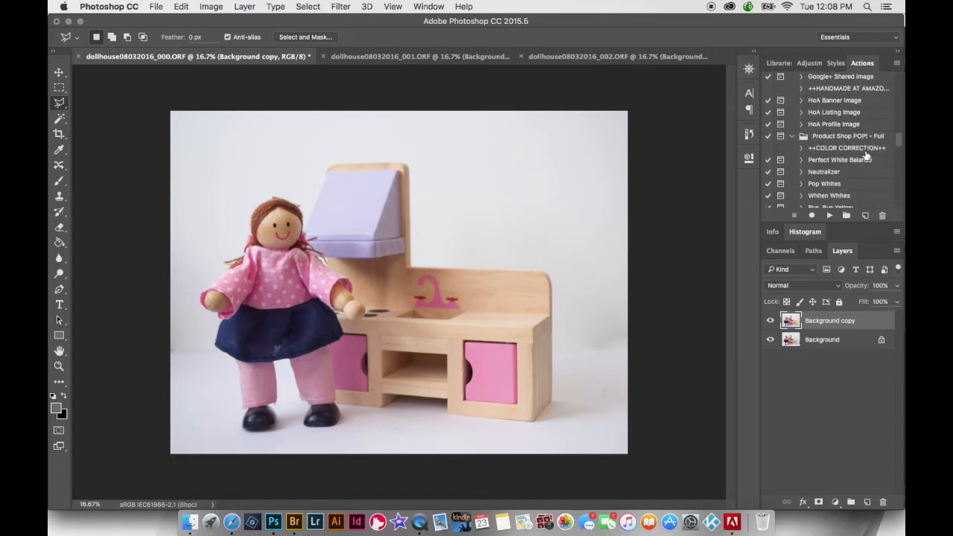
left_click(842, 170)
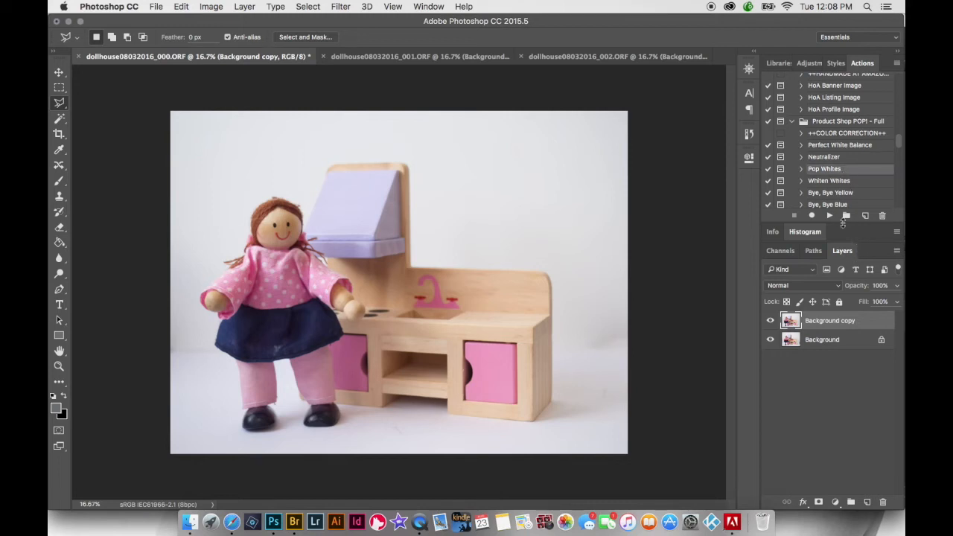
left_click(830, 216)
left_click(557, 195)
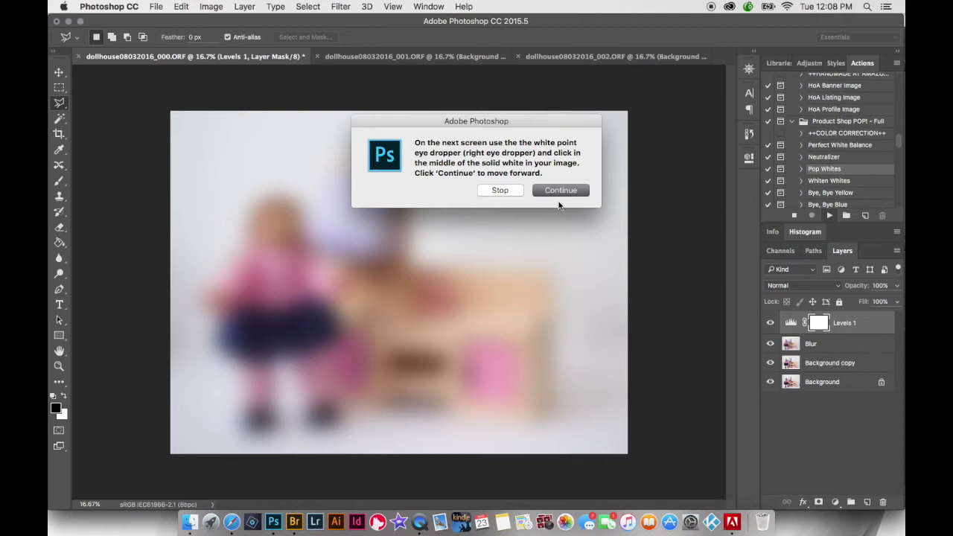
left_click(508, 234)
left_click(576, 202)
left_click(493, 135)
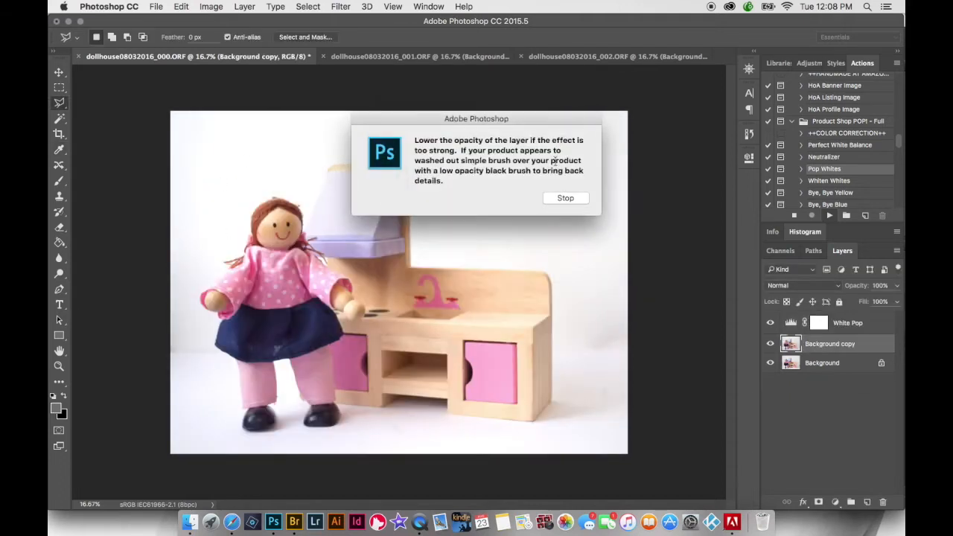
left_click(579, 200)
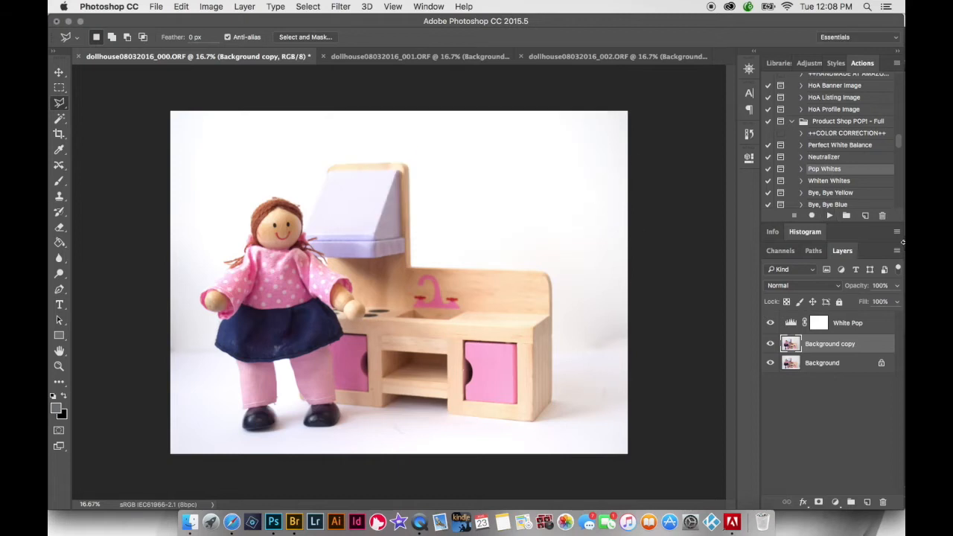
Lower the White Pop layer's opacity to 80%
left_click(849, 323)
left_click(899, 286)
left_click_drag(897, 303, 895, 305)
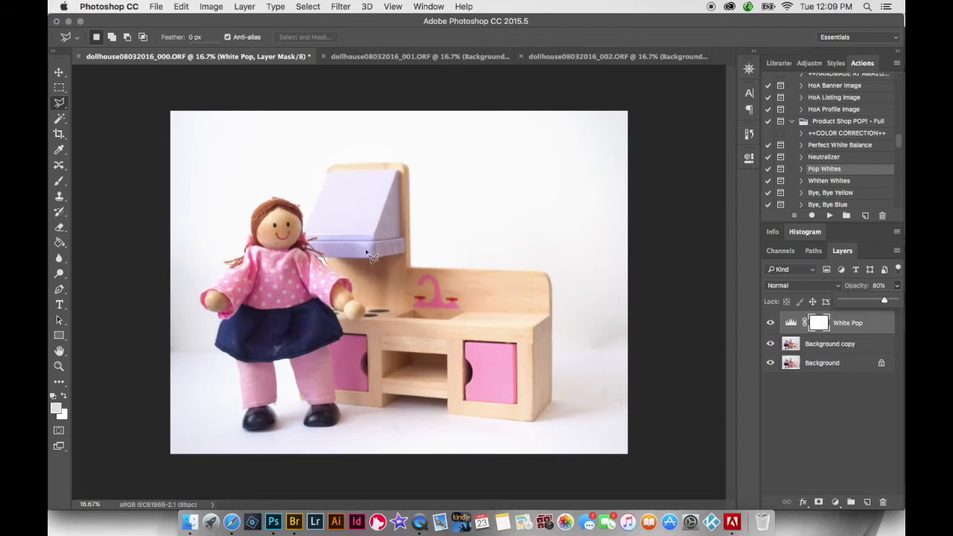
Set up a soft black brush at 11% opacity for painting on the White Pop layer mask
left_click(57, 183)
key("d")
key("x")
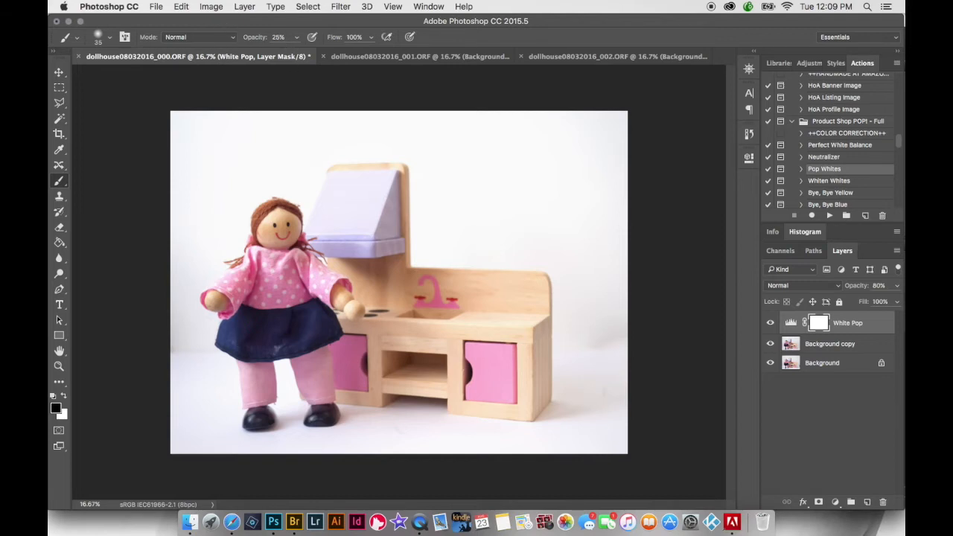
left_click(296, 37)
left_click_drag(289, 52, 288, 52)
right_click(350, 215)
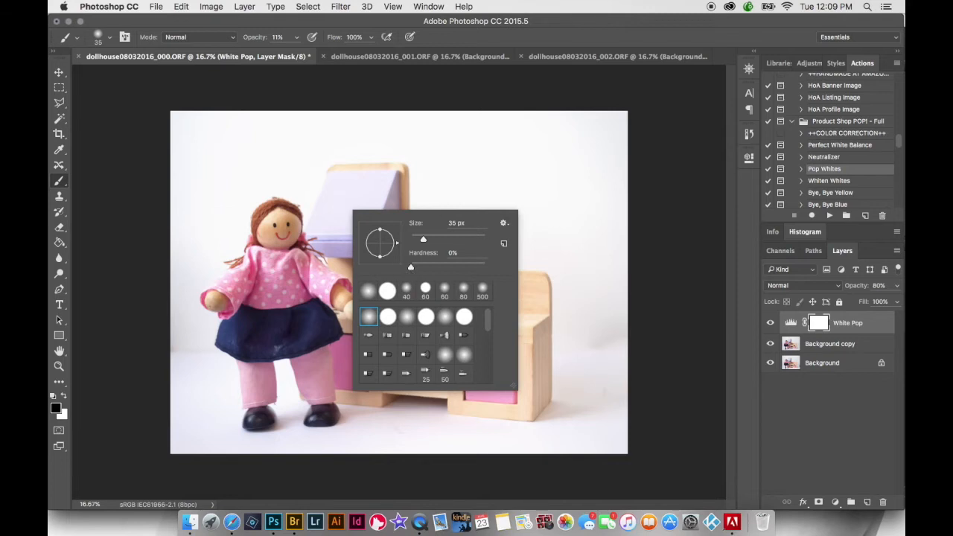
left_click(589, 46)
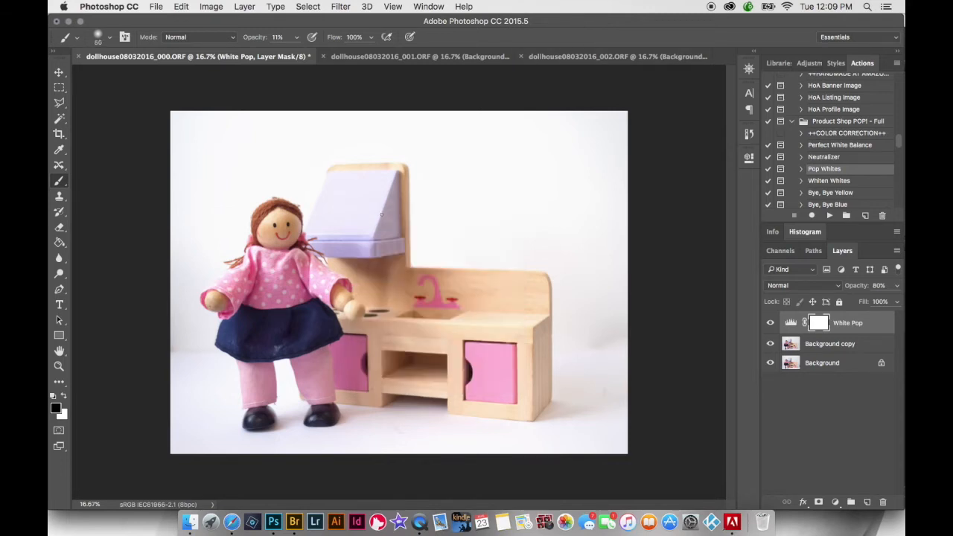
Enlarge the brush to 700 px, paint the purple hood's detail back on the White Pop mask, and compare the layer off and on
key("bracketright")
key("bracketright")
key("bracketright")
key("bracketright")
key("bracketright")
key("bracketright")
key("bracketright")
key("bracketright")
key("bracketright")
key("bracketright")
left_click(770, 323)
left_click(770, 323)
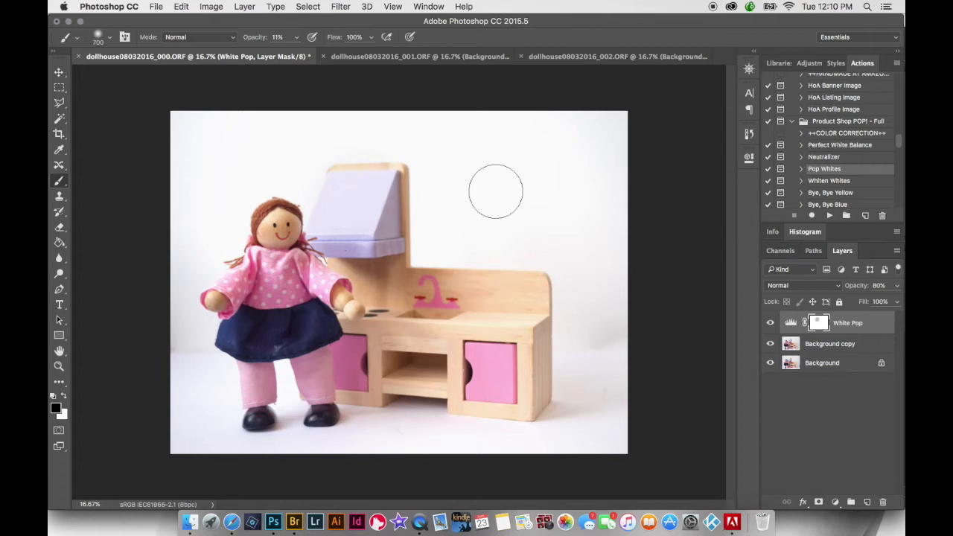
Run the Contrast Boost action on the doll and kitchen photo
left_click_drag(900, 140, 900, 167)
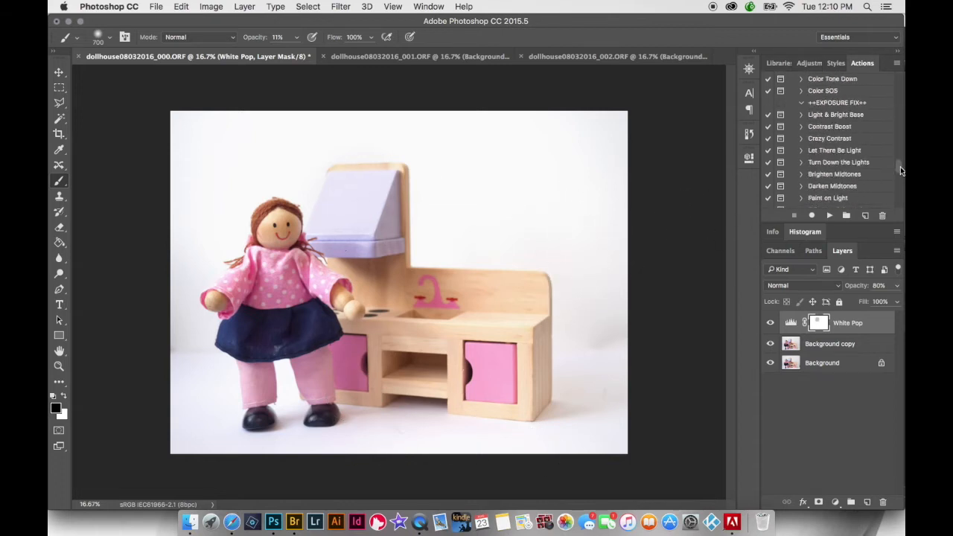
left_click(836, 131)
left_click(831, 216)
left_click(567, 192)
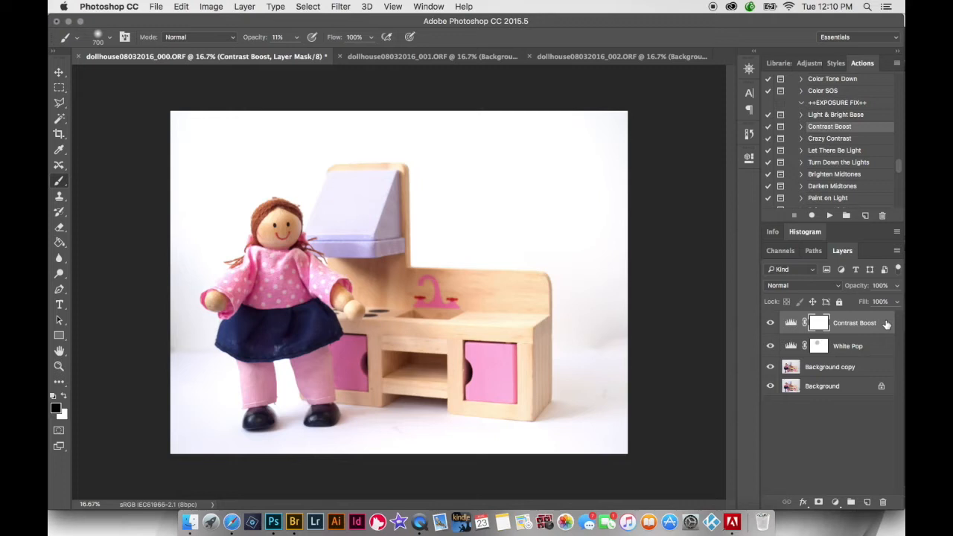
Run the Crisp Finish action on the doll and kitchen photo
left_click_drag(900, 172, 900, 186)
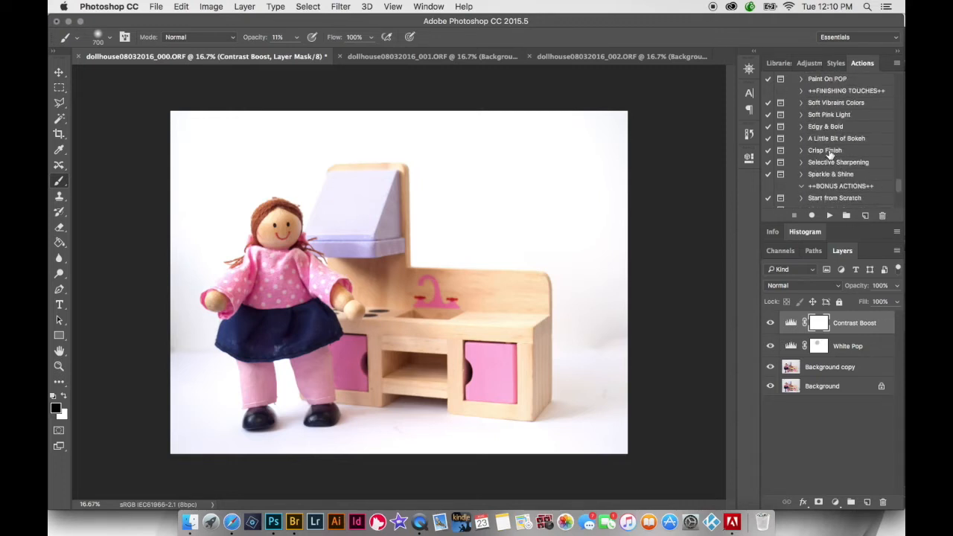
left_click(830, 153)
left_click(829, 216)
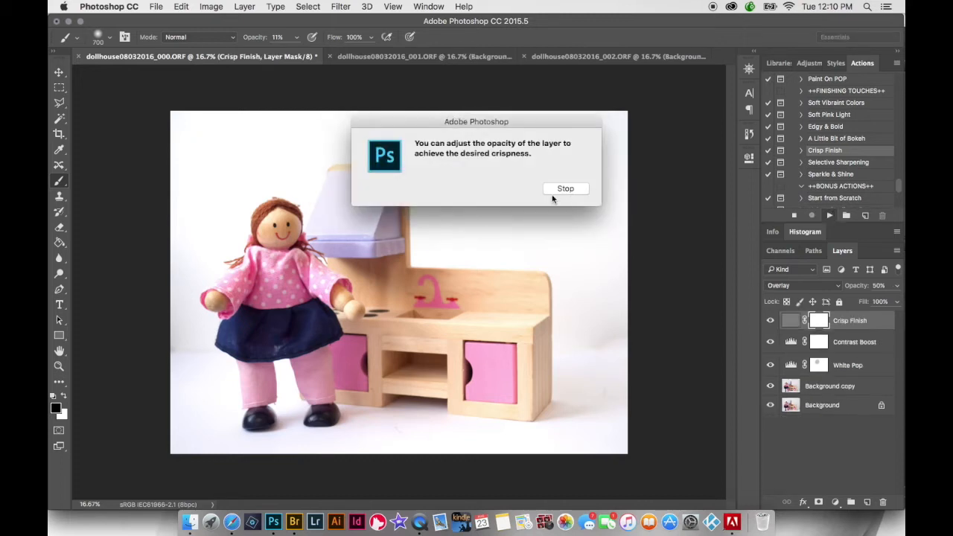
left_click(568, 188)
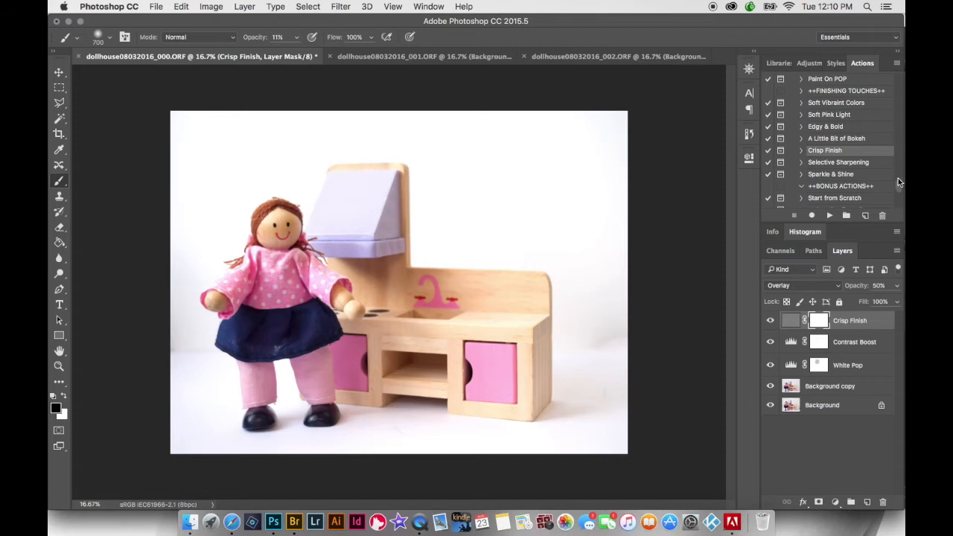
Add a new empty layer directly above the Background copy layer
left_click_drag(899, 183, 899, 154)
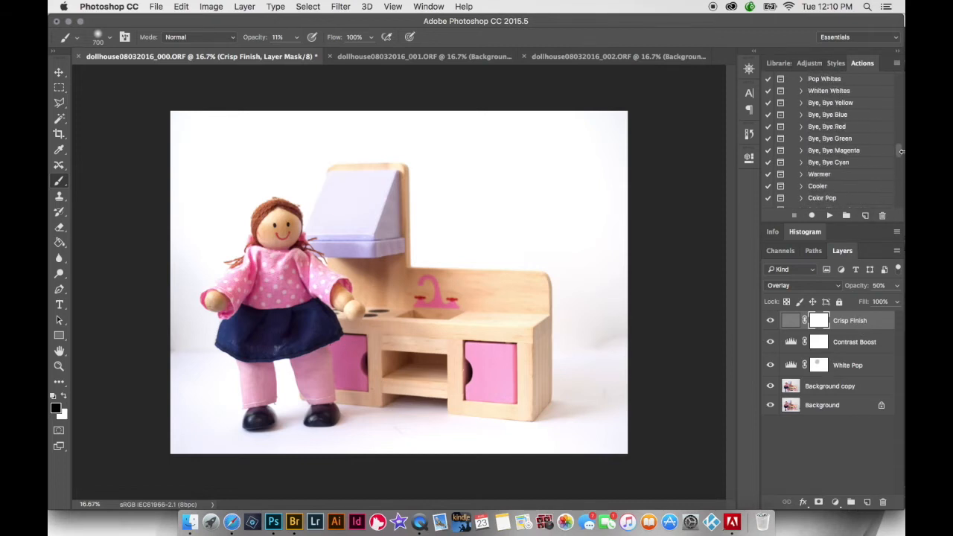
left_click(833, 385)
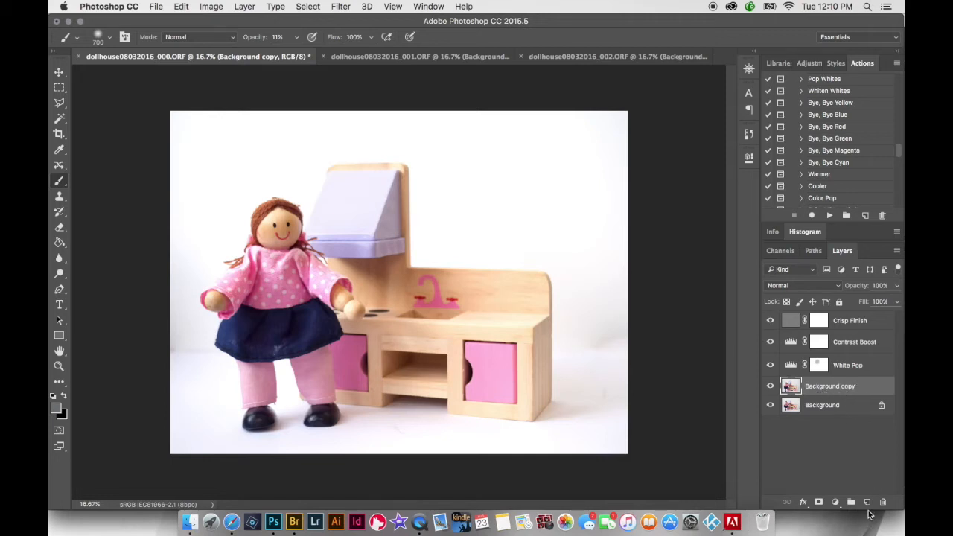
left_click(868, 503)
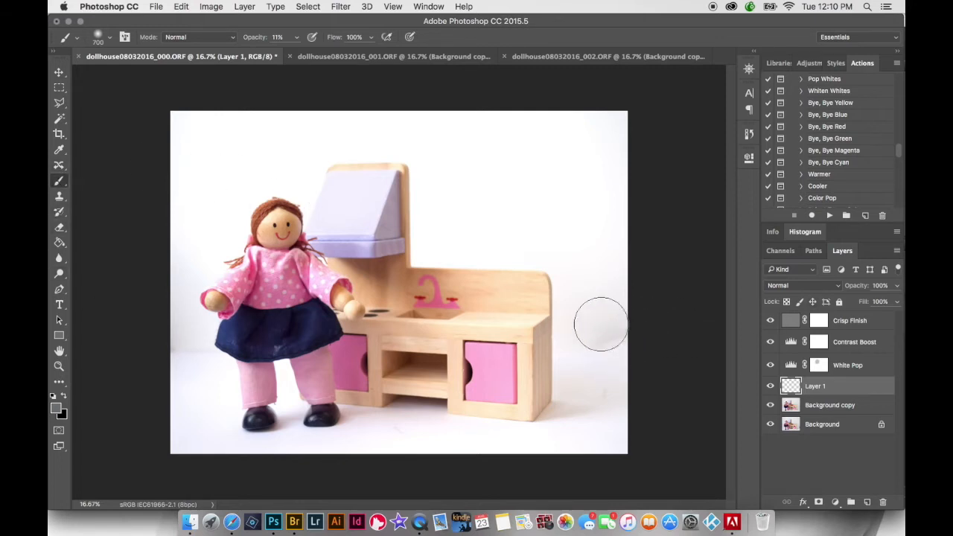
Set the brush to 200 px and 30% opacity, and sample the light background colour beside the kitchen
key("bracketleft")
key("bracketleft")
key("bracketleft")
key("bracketleft")
key("bracketleft")
key("bracketleft")
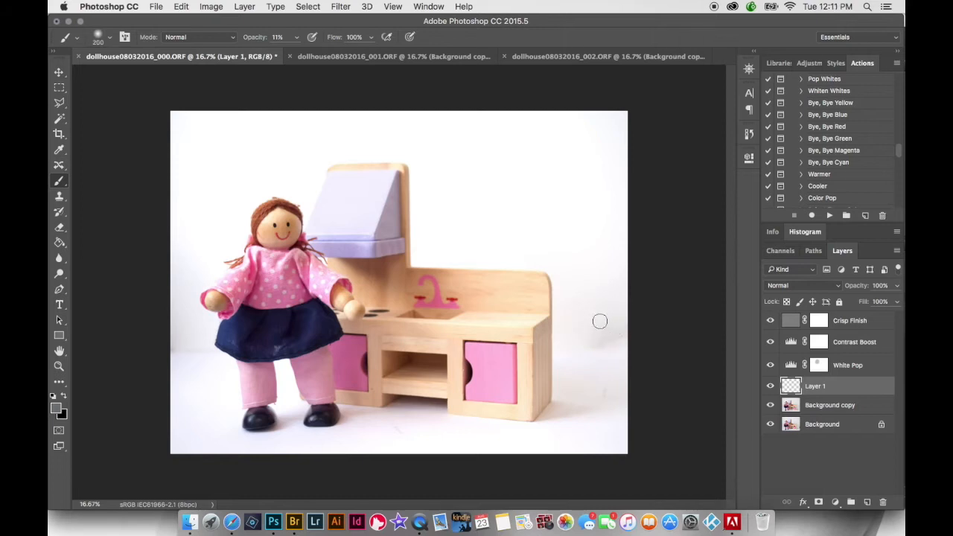
left_click(297, 38)
left_click_drag(295, 56, 299, 56)
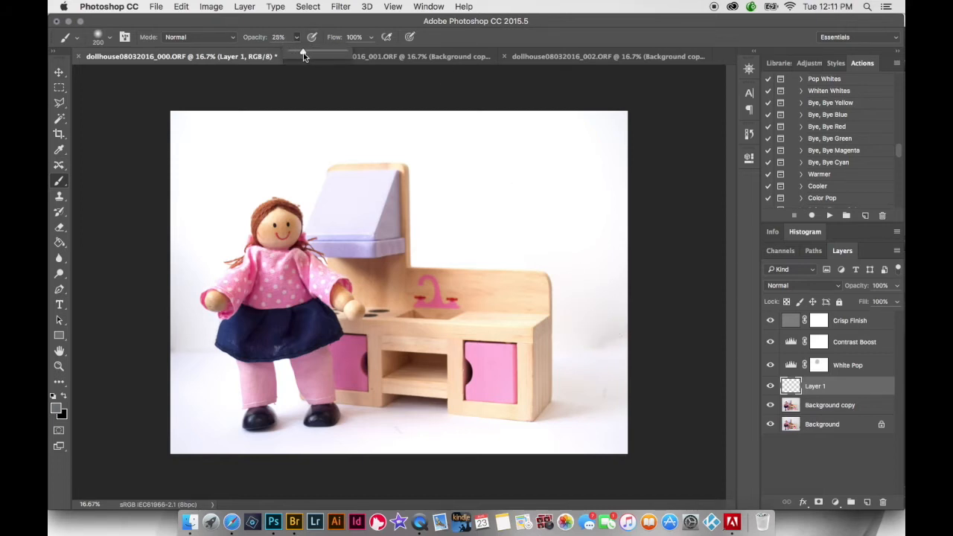
left_click_drag(309, 57, 306, 57)
left_click(601, 363, "alt")
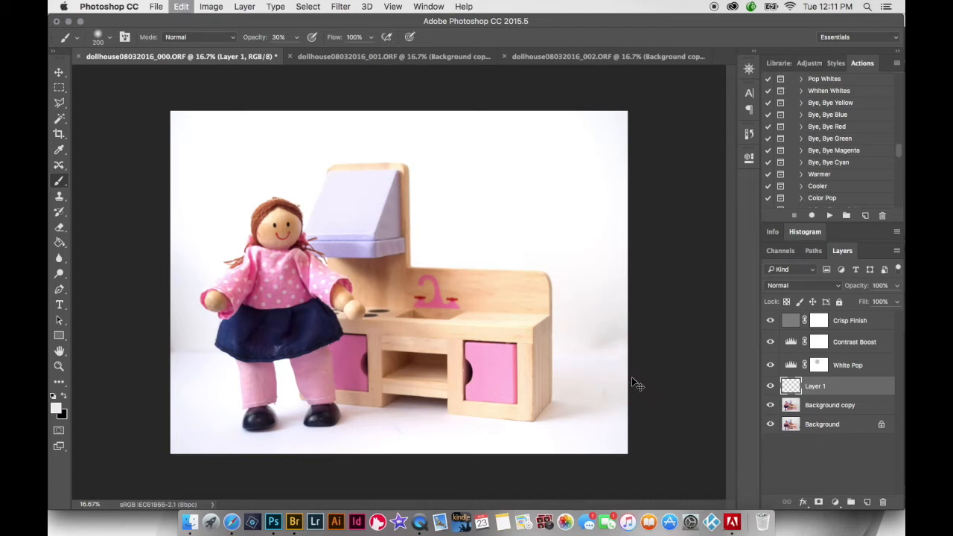
Set the brush to 15% opacity and 500 px, and paint over the shaded background beside the kitchen on Layer 1
left_click(297, 38)
left_click_drag(286, 55, 285, 54)
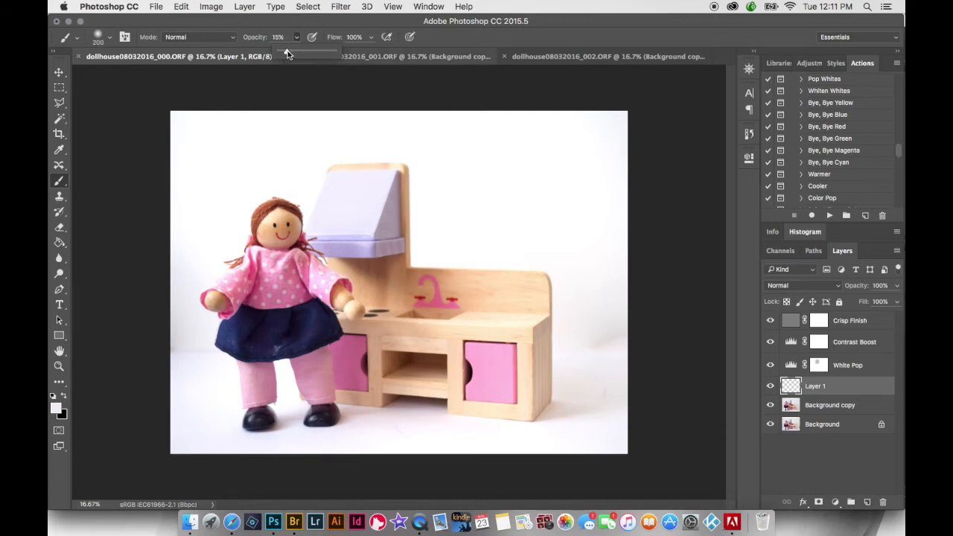
key("bracketright")
key("bracketright")
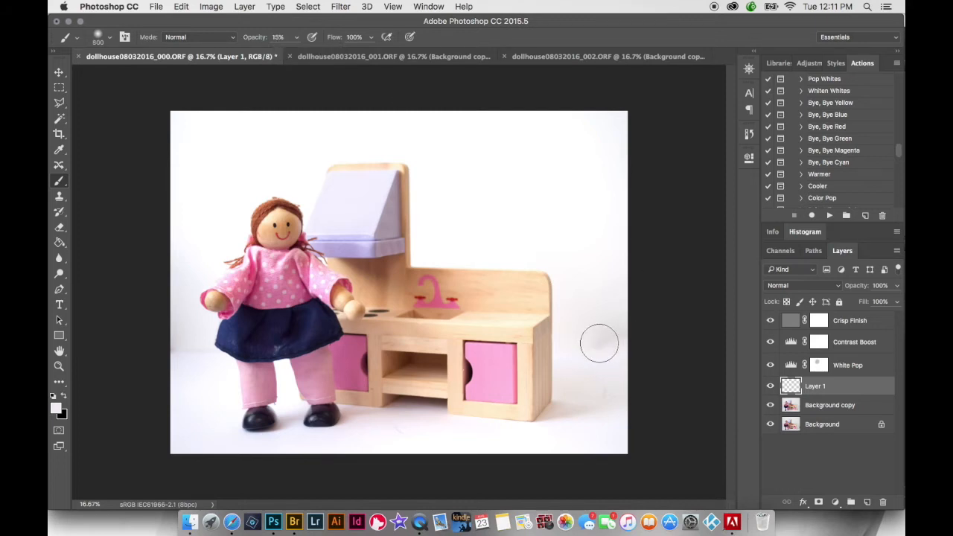
key("bracketright")
key("bracketright")
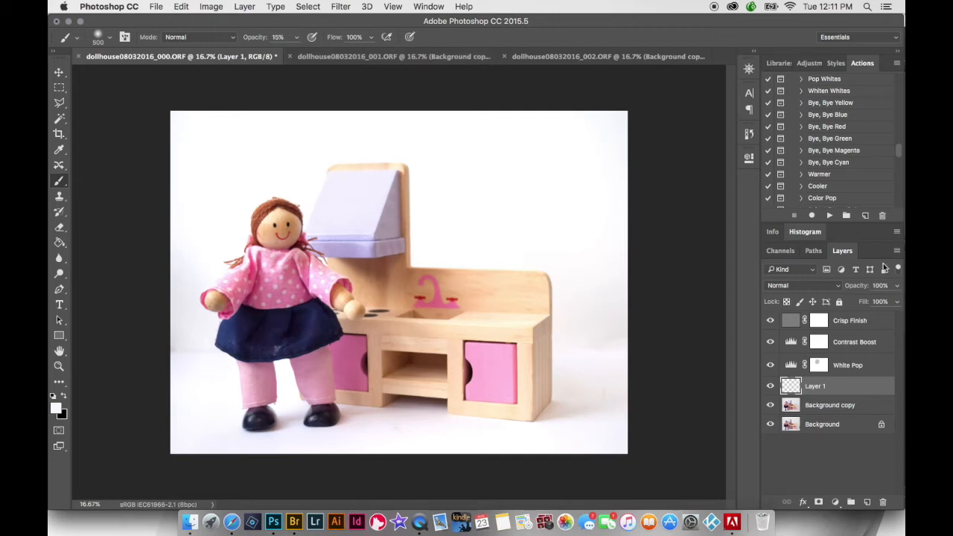
In dollhouse08032016_001.ORF, run the Pop Whites action, sampling the background beside the doll as the white point
left_click(374, 58)
mouse_move(899, 148)
left_mouse_down()
mouse_move(902, 130)
mouse_move(902, 148)
left_mouse_up()
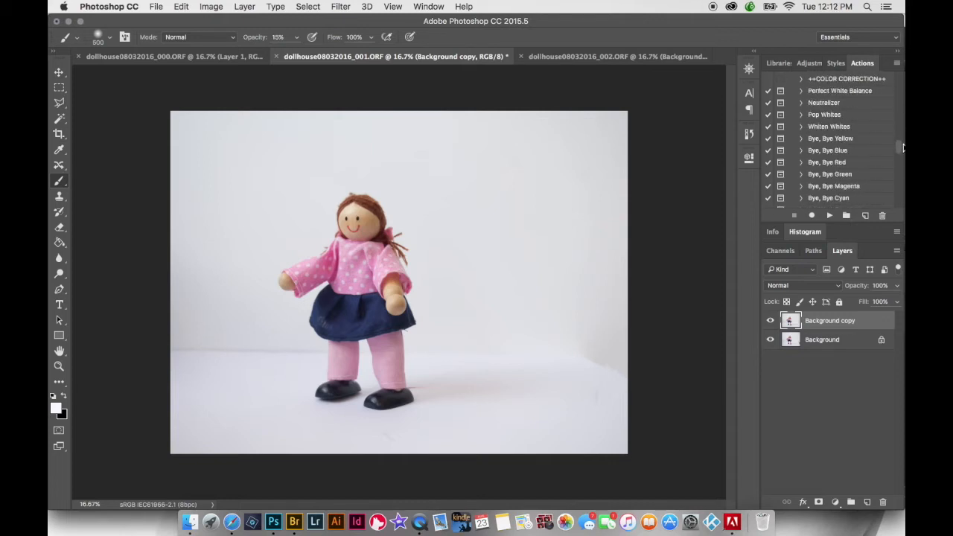
left_click(833, 116)
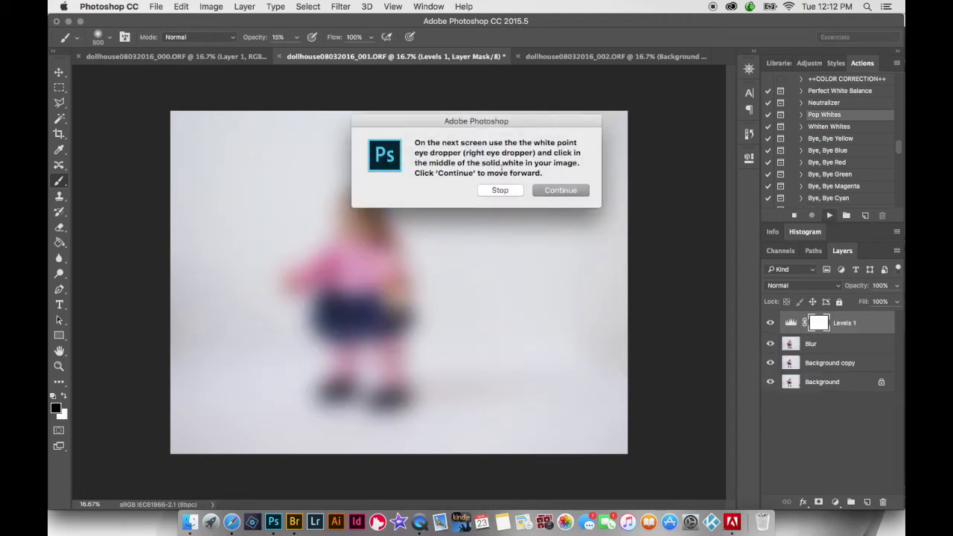
key("Return")
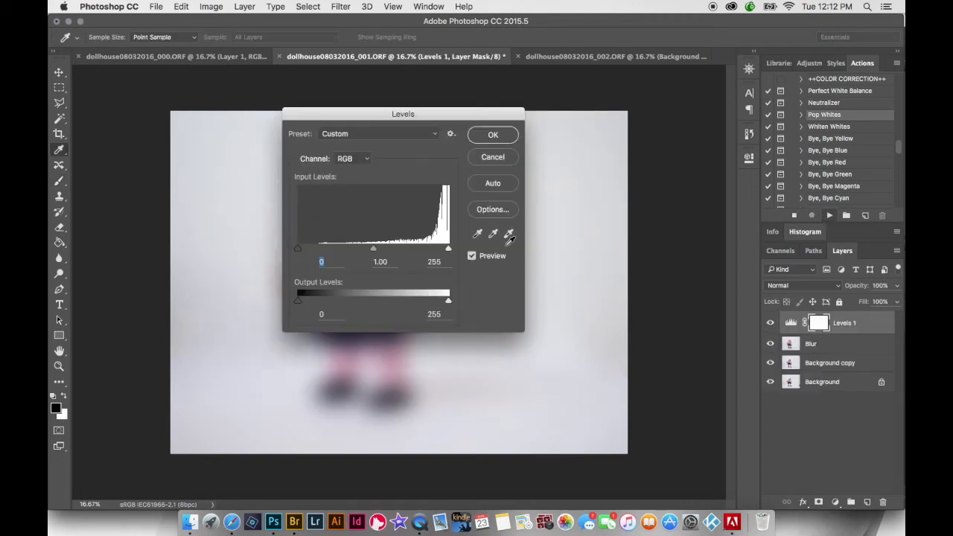
left_click(509, 234)
left_click(561, 179)
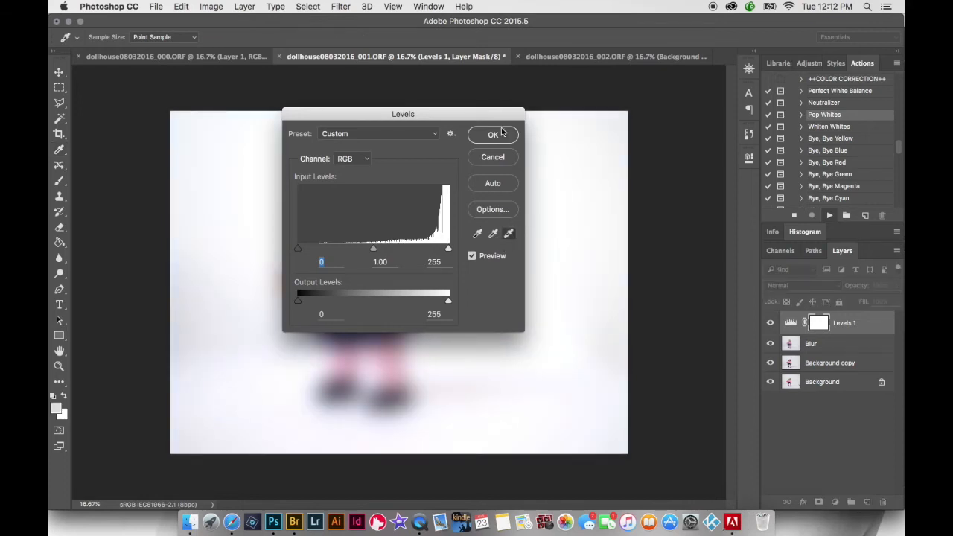
key("Return")
key("Return")
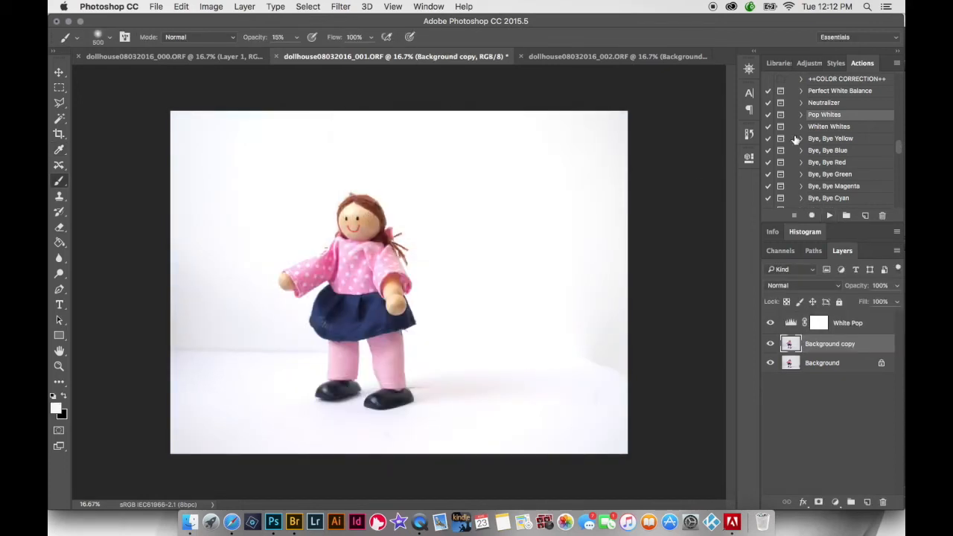
Lower the White Pop layer's opacity to 85% in the doll photo
left_click_drag(900, 147, 899, 162)
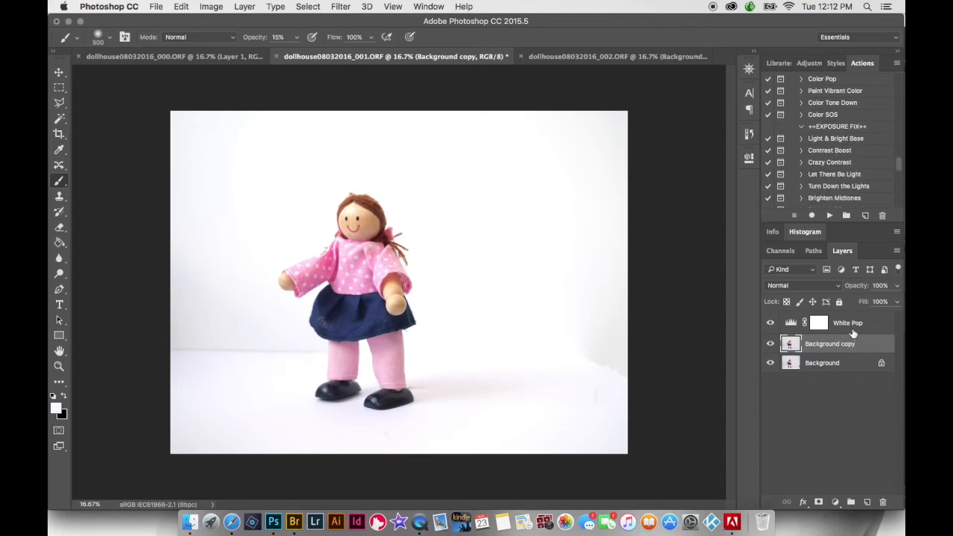
left_click(854, 326)
left_click(898, 287)
left_click(884, 301)
left_click_drag(886, 301, 887, 301)
Run the Contrast Boost action on the doll photo
mouse_move(899, 168)
left_mouse_down()
mouse_move(899, 189)
mouse_move(899, 164)
left_mouse_up()
left_click(847, 154)
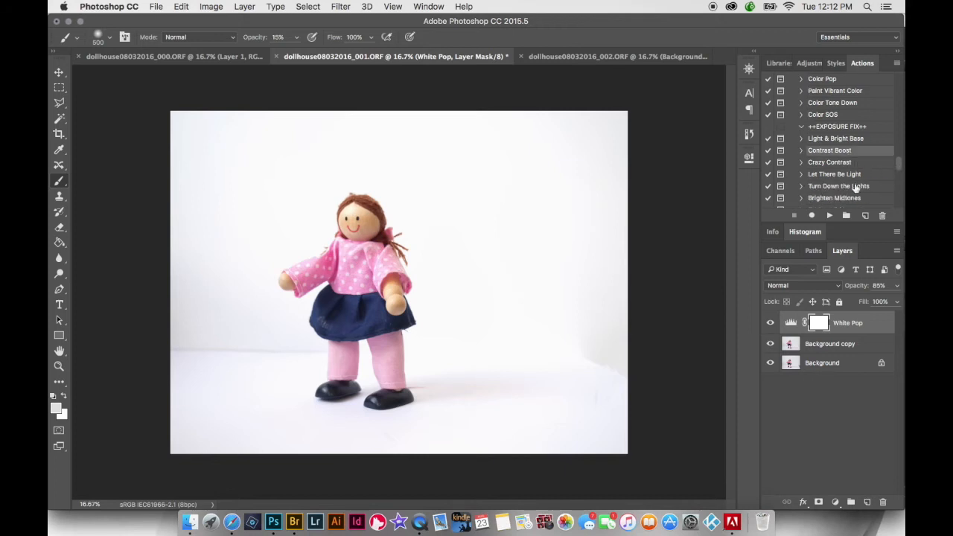
left_click(831, 215)
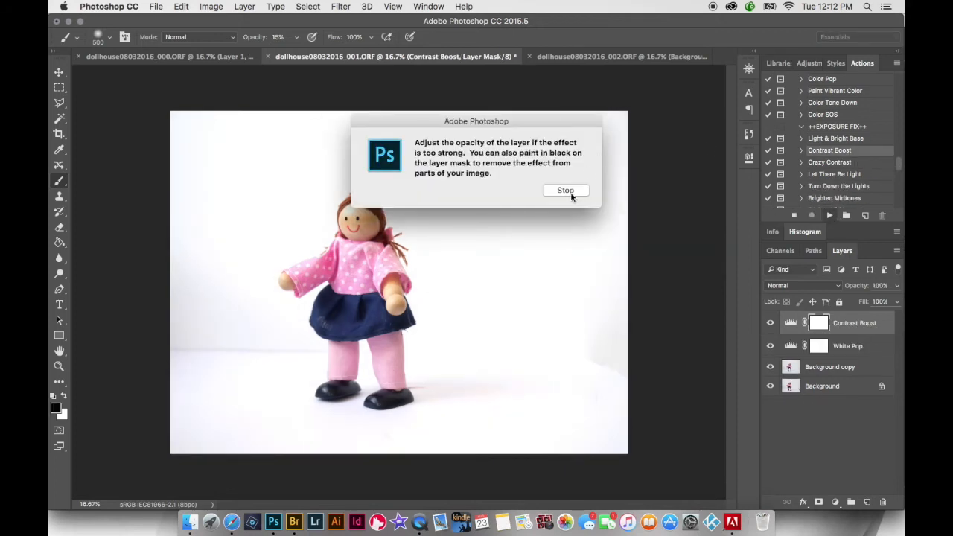
left_click(570, 193)
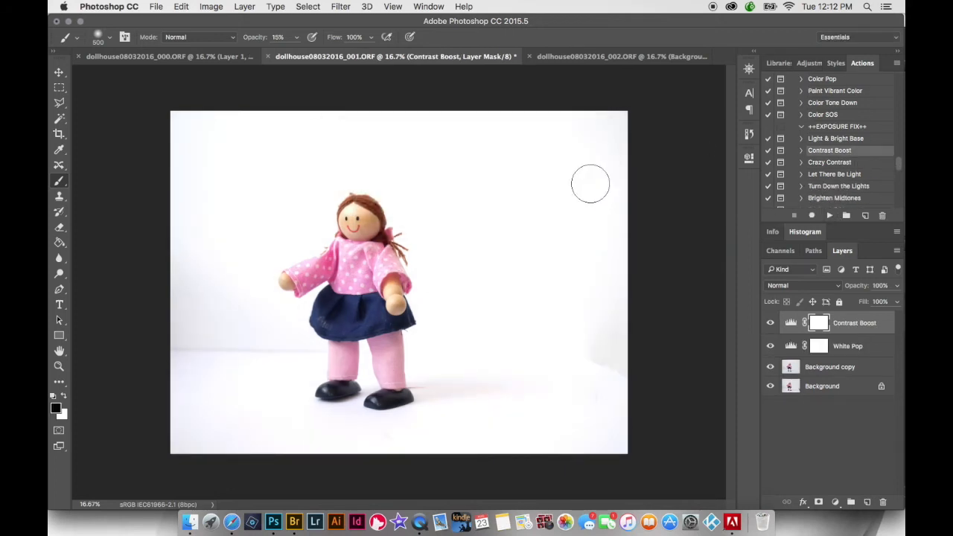
Paint the White Pop mask over the doll to restore detail, and lower the Contrast Boost layer's opacity to 90%
left_click(851, 346)
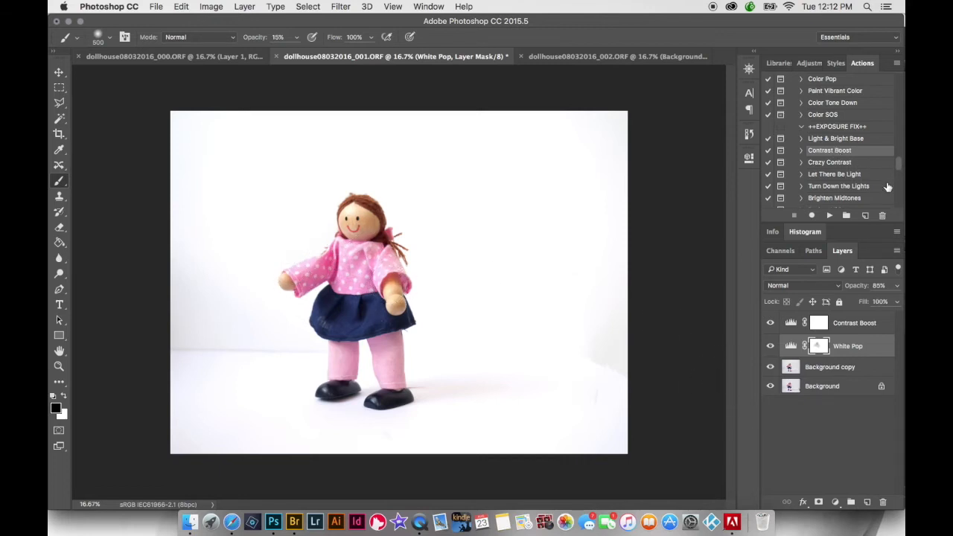
left_click(856, 323)
left_click(897, 285)
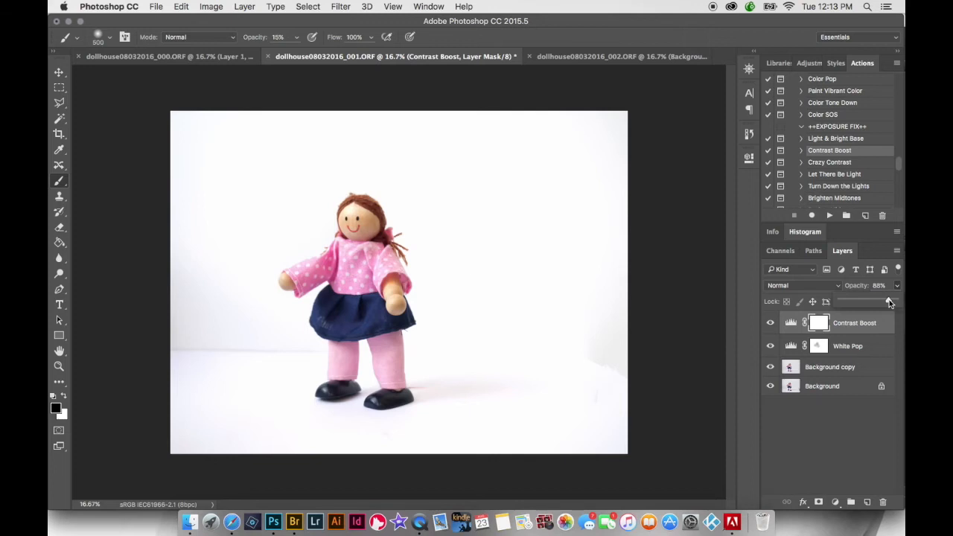
left_click_drag(889, 299, 890, 300)
Run the Crisp Finish action on the doll photo
left_click_drag(900, 165, 900, 188)
left_click(838, 176)
left_click(830, 215)
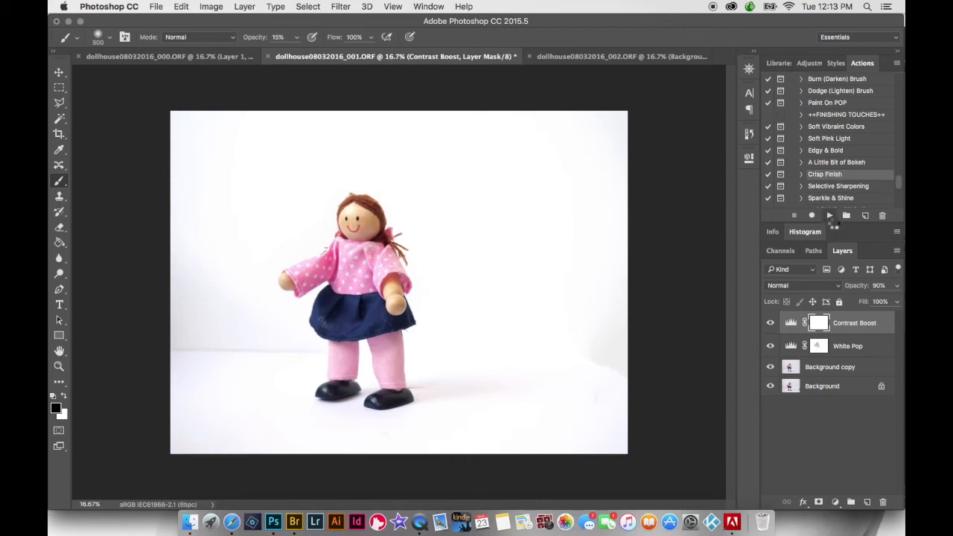
left_click(573, 188)
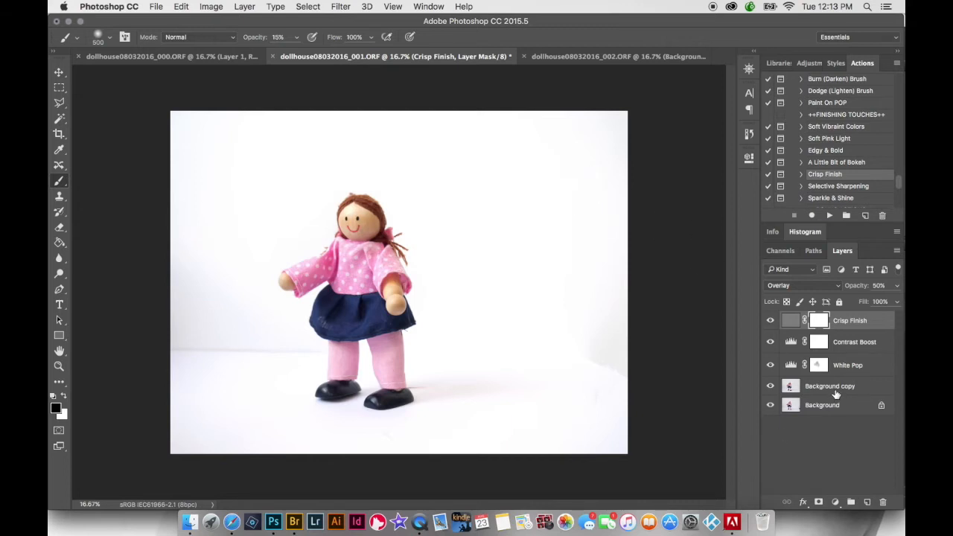
Add a new layer above Background copy in the doll photo and paint out the background shading and horizon line beside the doll
left_click(833, 388)
left_click(867, 503)
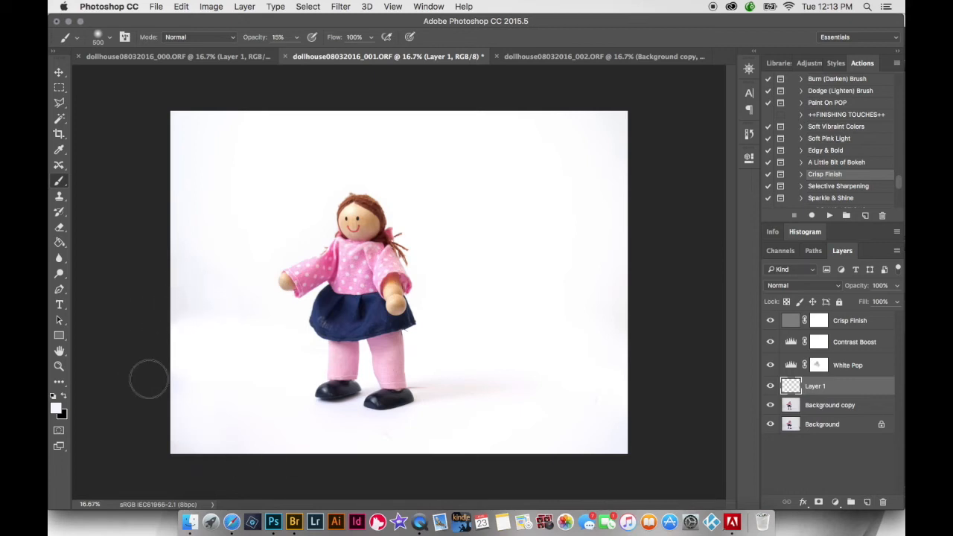
In dollhouse08032016_002.ORF, run the Pop Whites action, sampling the background above the kitchen's sink side as the white point
left_click(573, 60)
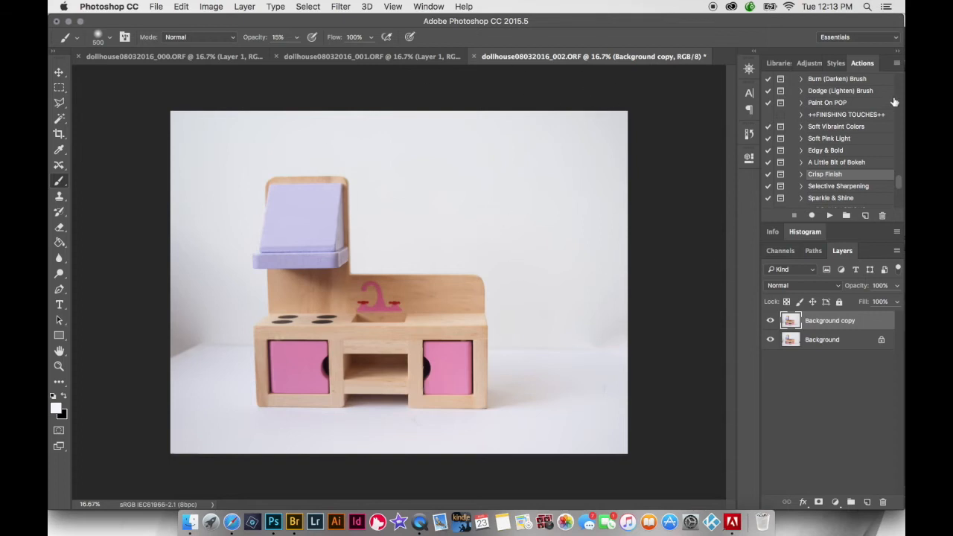
left_click_drag(900, 180, 897, 146)
left_click(844, 140)
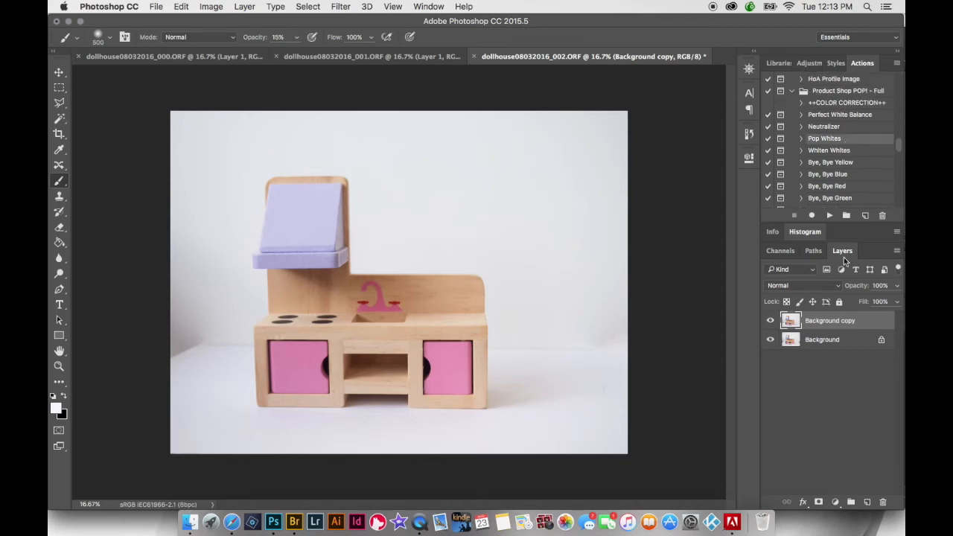
left_click(831, 216)
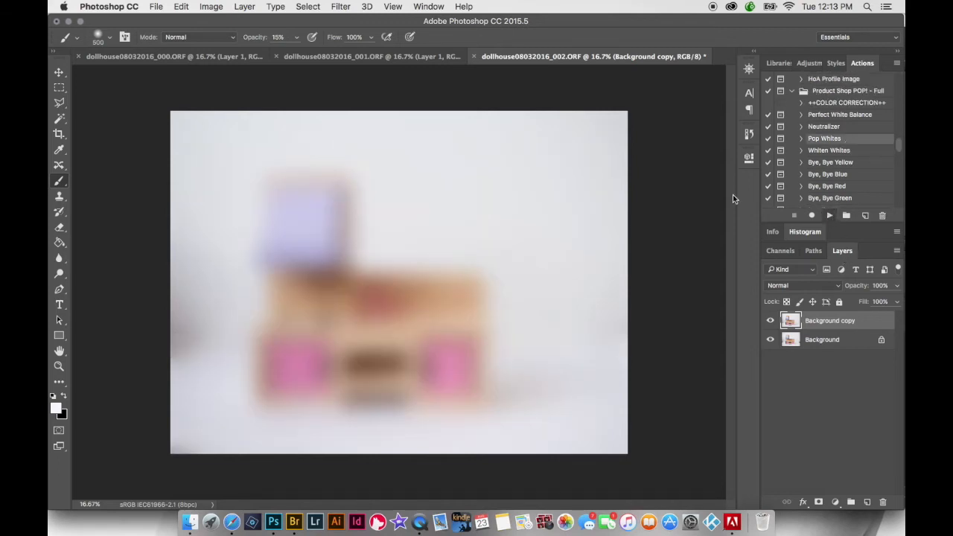
left_click(560, 190)
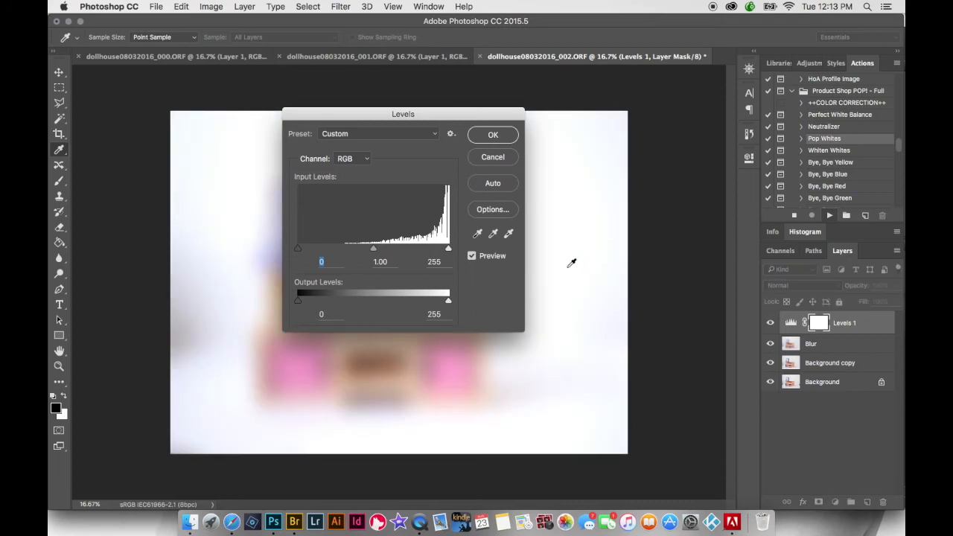
left_click(507, 235)
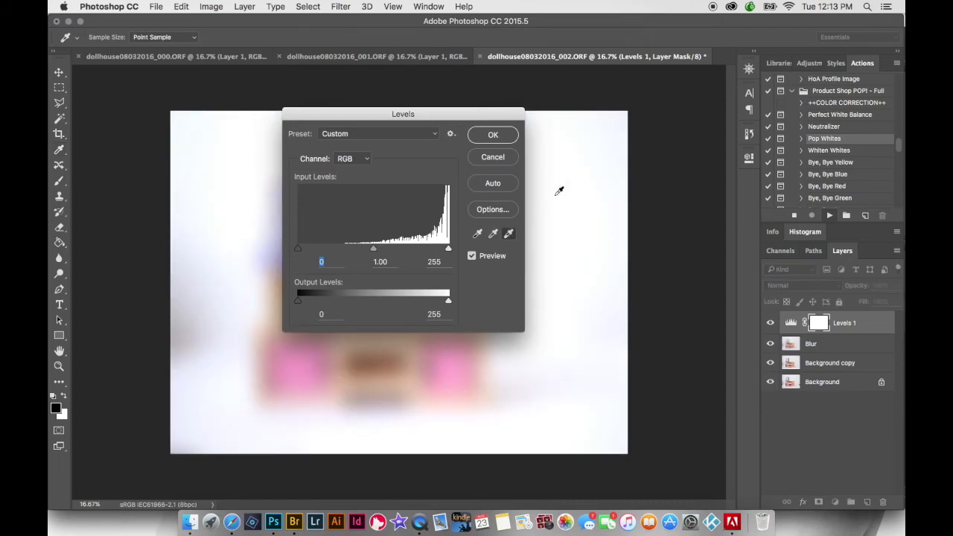
left_click(560, 161)
left_click(509, 140)
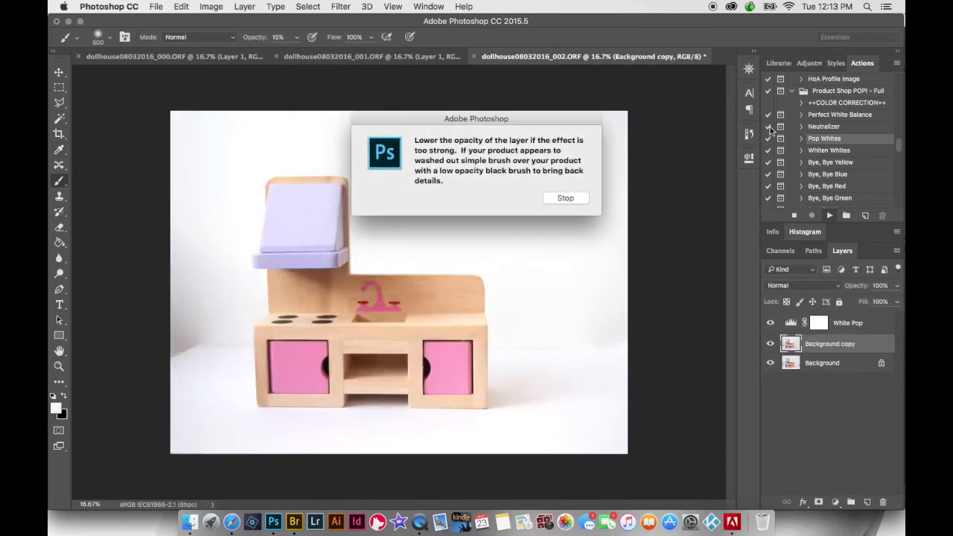
left_click(565, 198)
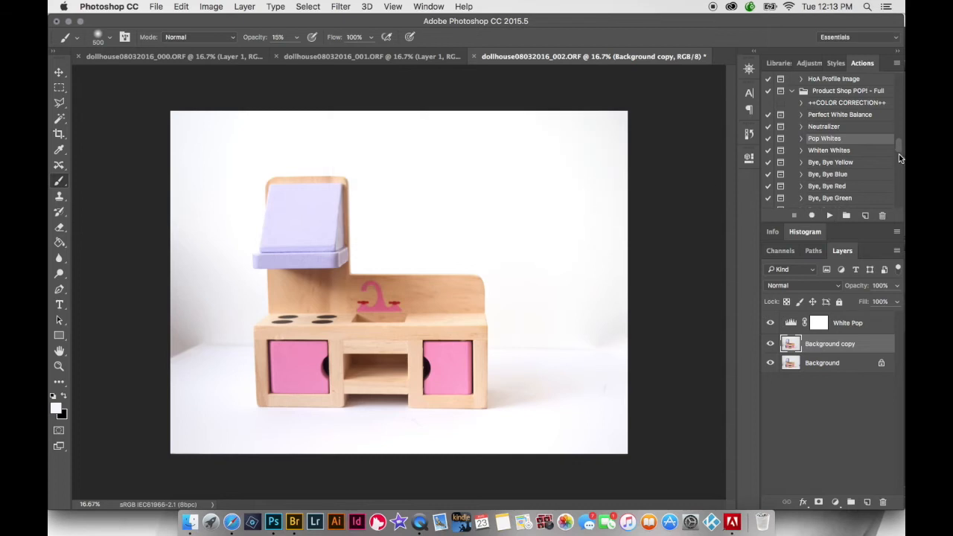
Run the Contrast Boost action on the kitchen photo in dollhouse08032016_002.ORF
left_click_drag(895, 146, 897, 169)
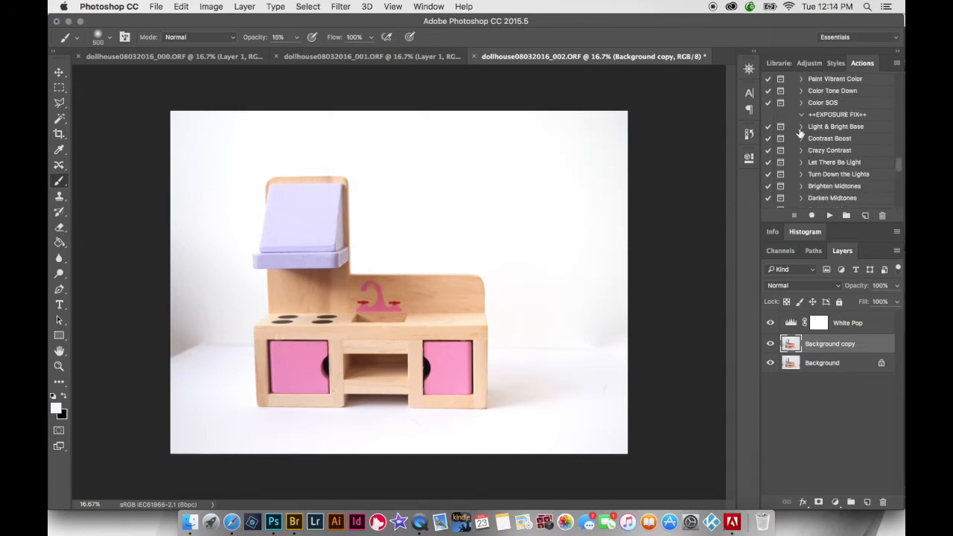
left_click(810, 140)
left_click(830, 215)
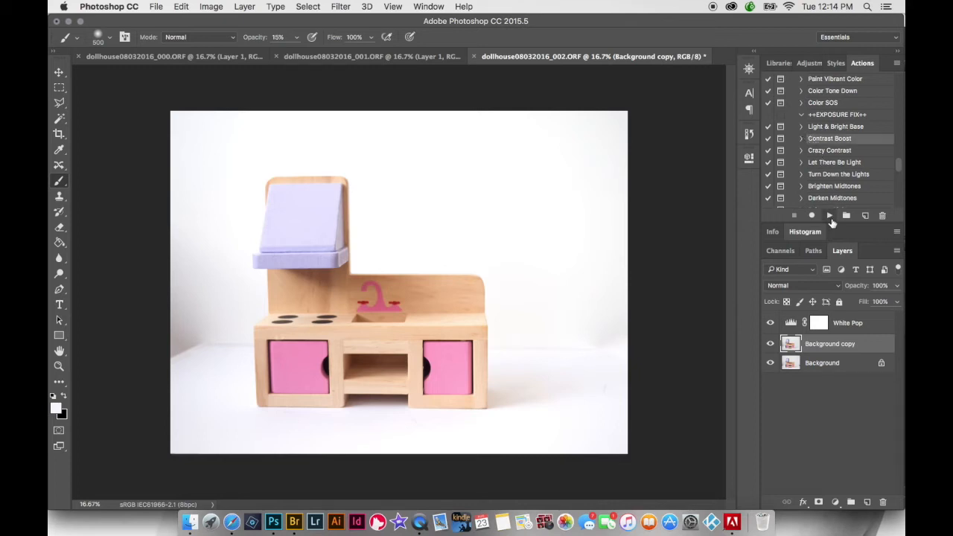
left_click(559, 192)
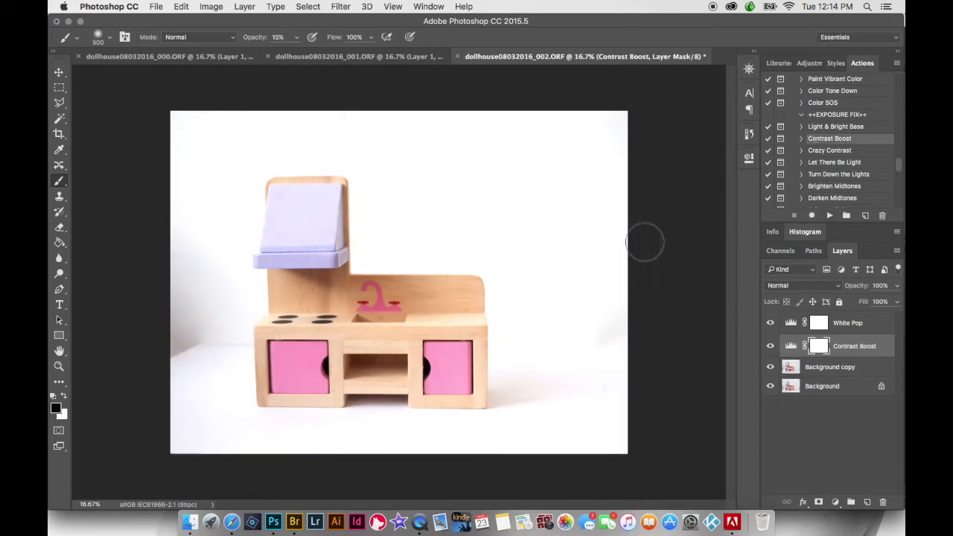
Lower the White Pop layer's opacity to 80% and the Contrast Boost layer's opacity to 85% in the kitchen photo
left_click(872, 328)
left_click(897, 287)
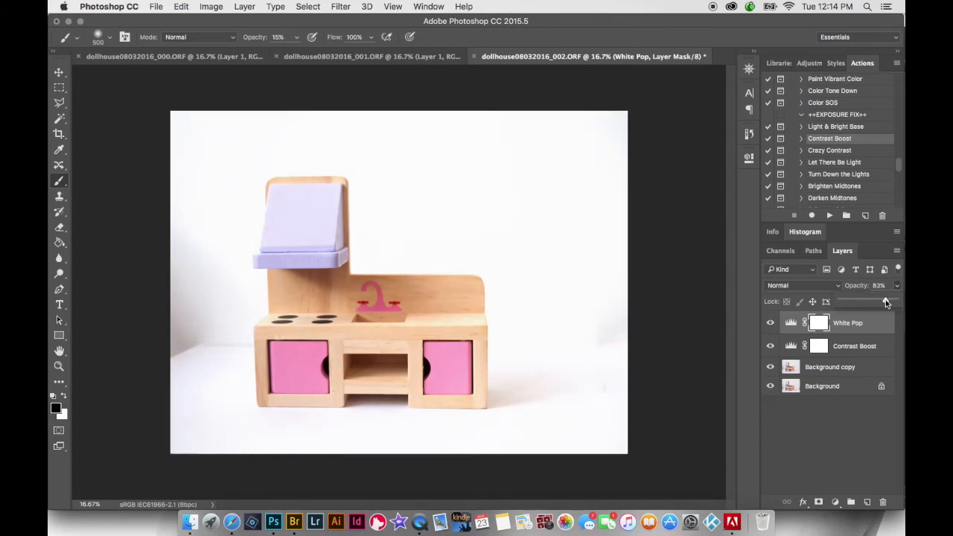
left_click(862, 347)
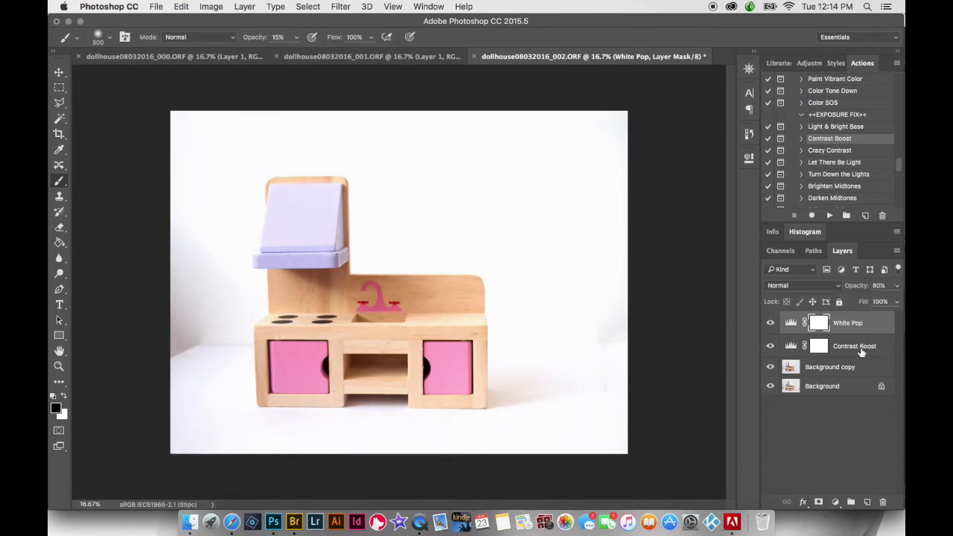
left_click(897, 286)
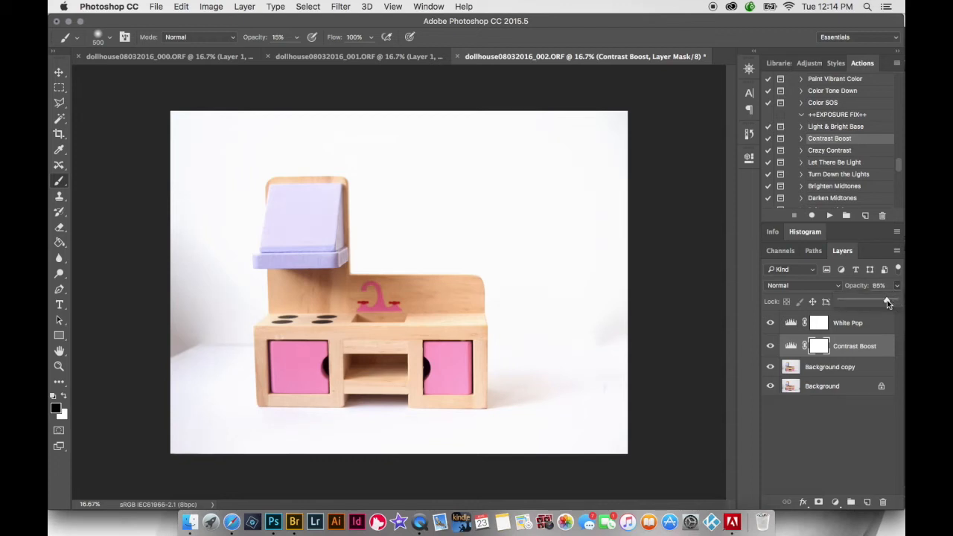
Paint the White Pop mask with the 15% black brush over the kitchen's hood and cabinets to bring back detail
left_click(856, 330)
left_click(855, 325)
mouse_move(329, 218)
left_mouse_down()
mouse_move(281, 209)
mouse_move(271, 225)
mouse_move(299, 228)
mouse_move(306, 259)
left_mouse_up()
mouse_move(410, 322)
left_mouse_down()
mouse_move(469, 332)
mouse_move(271, 318)
mouse_move(285, 338)
mouse_move(343, 367)
mouse_move(469, 370)
mouse_move(444, 349)
mouse_move(267, 365)
mouse_move(299, 381)
mouse_move(463, 381)
left_mouse_up()
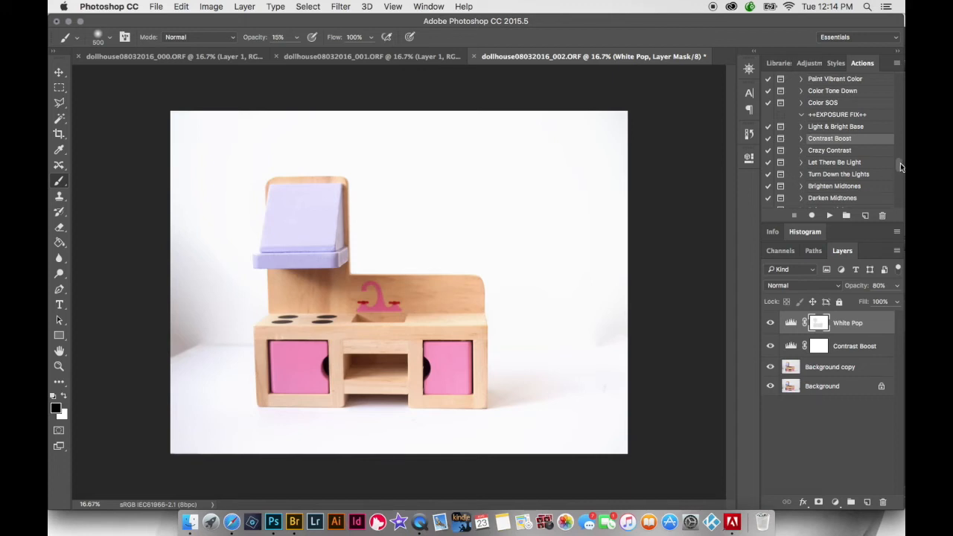
Run the Crisp Finish action on the kitchen photo
left_click_drag(900, 163, 901, 181)
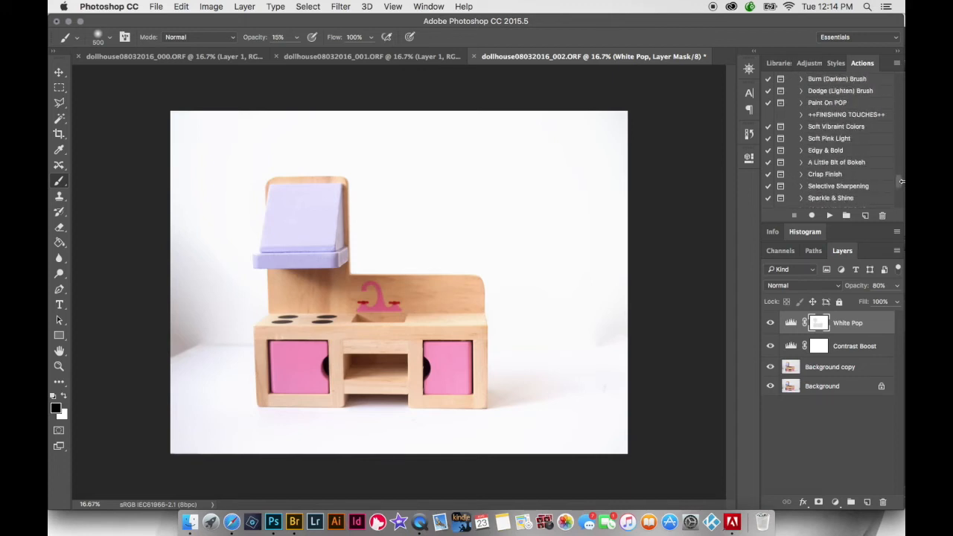
left_click(846, 175)
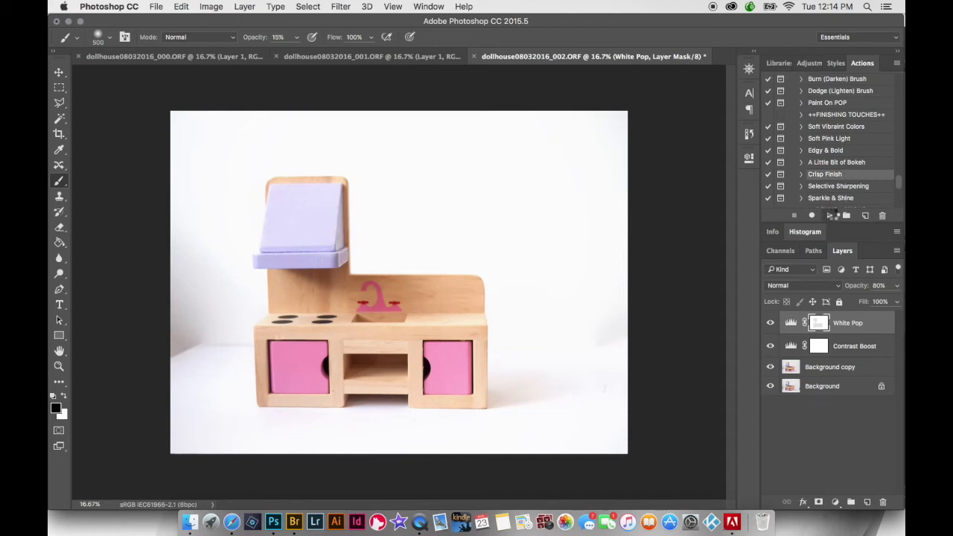
left_click(831, 216)
left_click(566, 190)
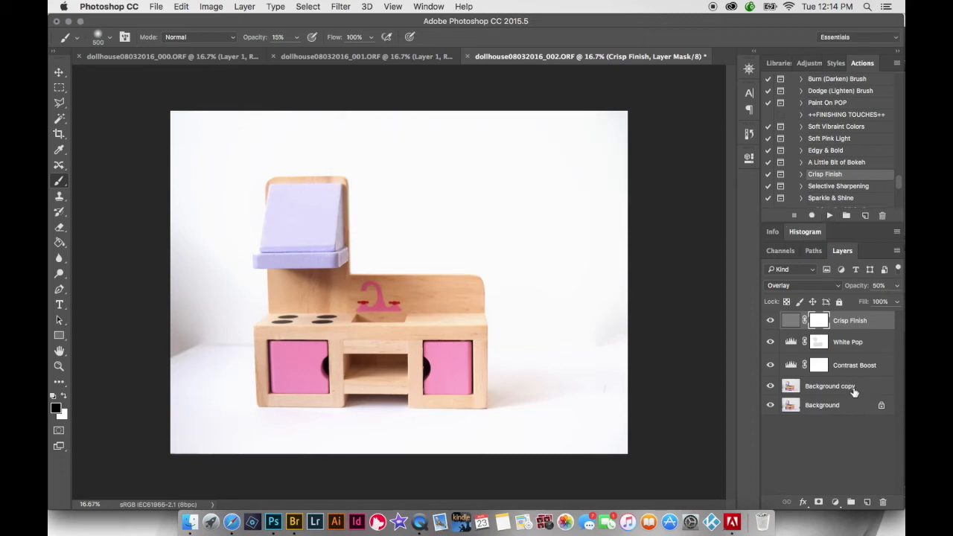
Add a new layer above Background copy and paint sampled background colour over the shaded areas on both sides of the kitchen
left_click(852, 387)
left_click(867, 503)
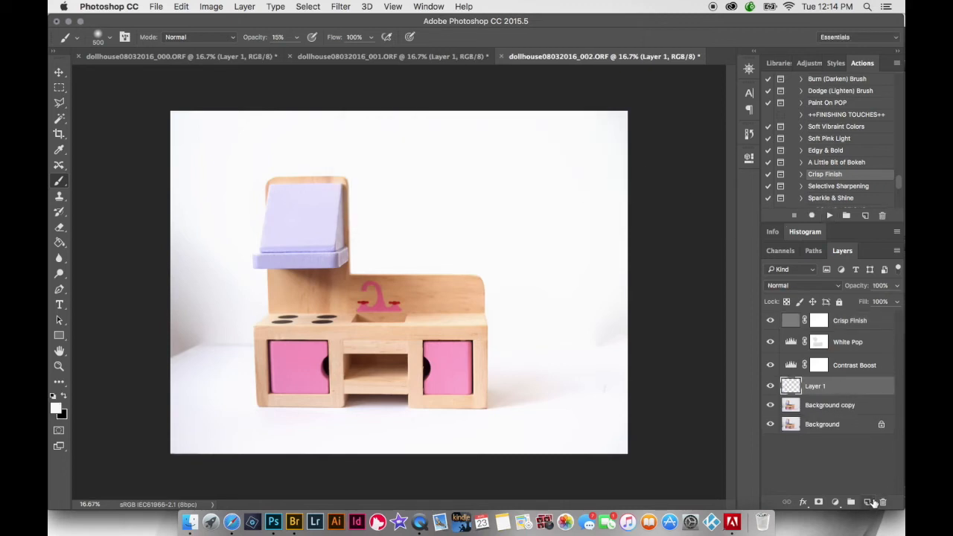
left_click(225, 318, "alt")
mouse_move(178, 341)
left_mouse_down()
mouse_move(168, 359)
mouse_move(181, 348)
mouse_move(163, 363)
mouse_move(190, 343)
mouse_move(180, 346)
mouse_move(189, 342)
mouse_move(181, 359)
mouse_move(173, 273)
mouse_move(178, 349)
mouse_move(190, 321)
mouse_move(196, 352)
mouse_move(221, 349)
mouse_move(154, 331)
mouse_move(163, 366)
mouse_move(214, 359)
mouse_move(213, 338)
mouse_move(200, 376)
mouse_move(174, 351)
mouse_move(166, 362)
mouse_move(213, 363)
mouse_move(220, 347)
mouse_move(161, 313)
mouse_move(156, 337)
mouse_move(170, 381)
mouse_move(190, 373)
mouse_move(161, 380)
mouse_move(162, 404)
left_mouse_up()
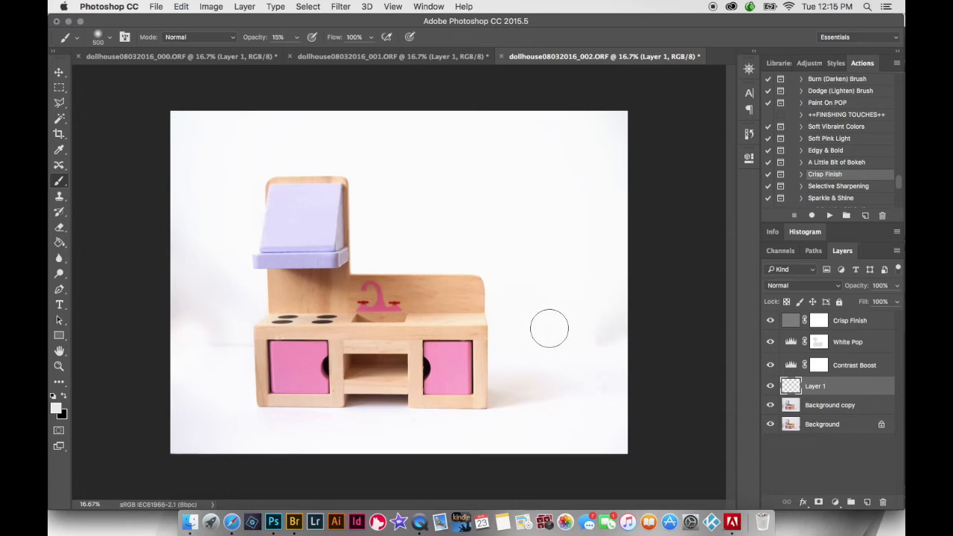
left_click(595, 297, "alt")
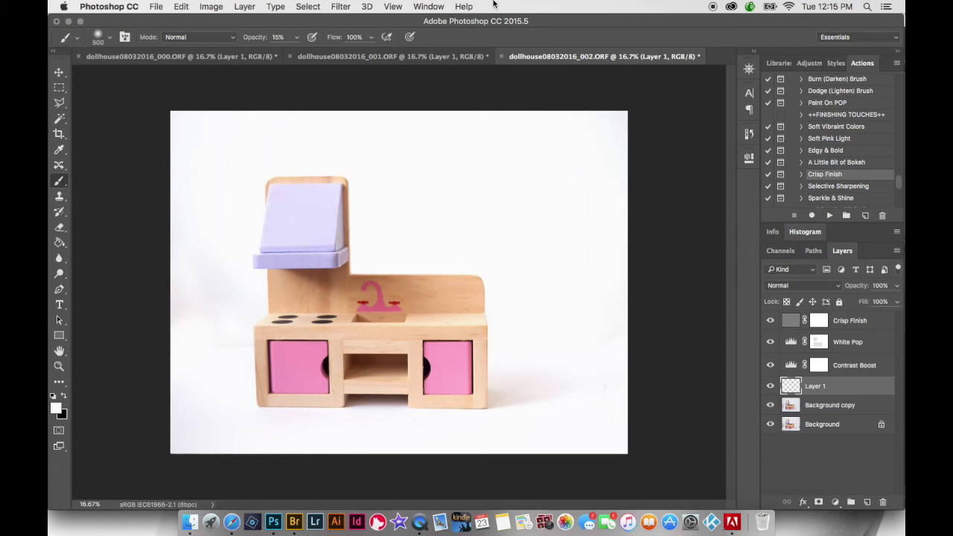
Run the Facebook Cover Image action from the Product Shop POP! web set to create a blank cover document
left_click(144, 58)
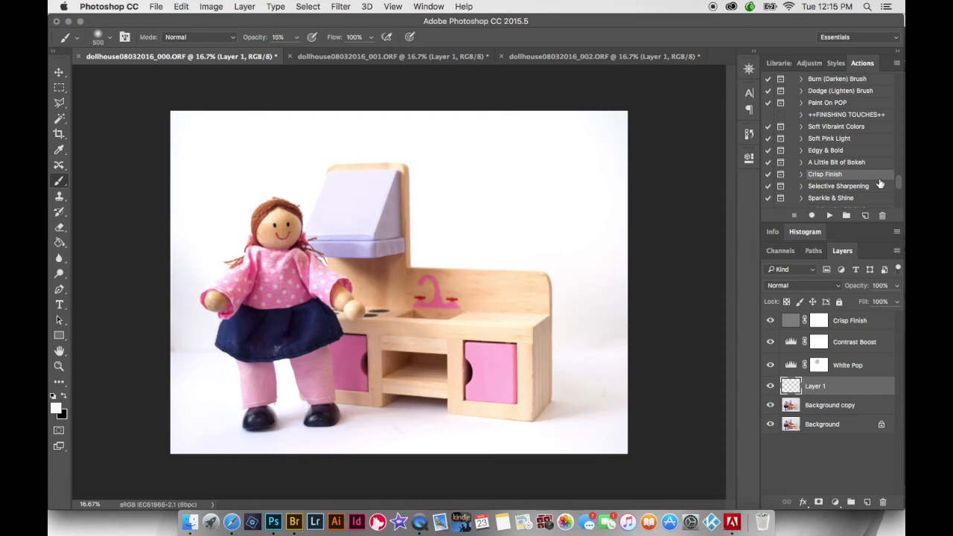
left_click_drag(900, 189, 897, 109)
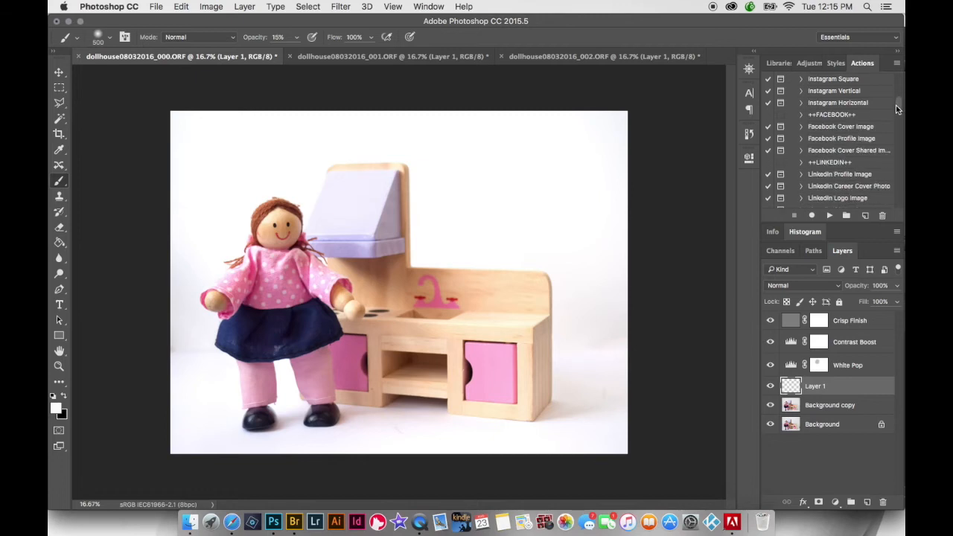
left_click(845, 130)
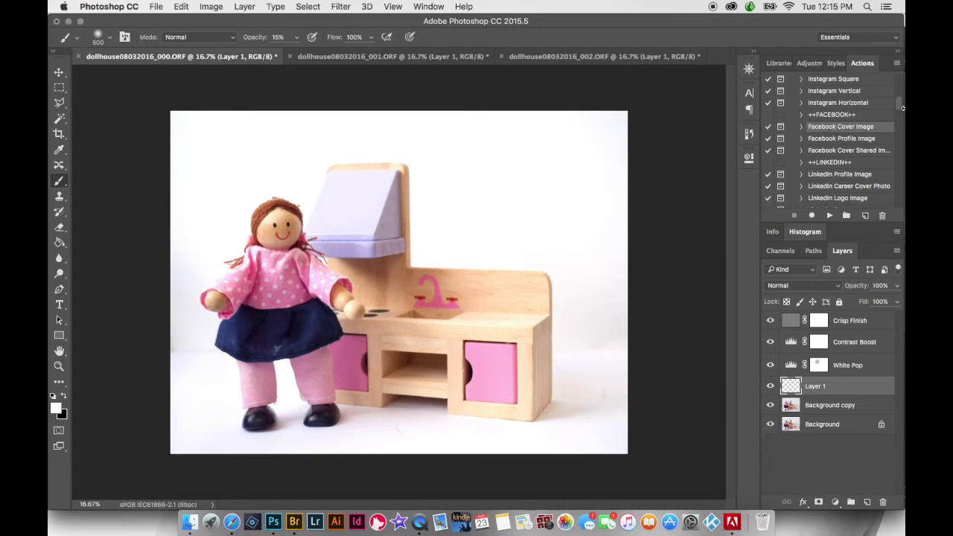
left_click_drag(900, 109, 904, 90)
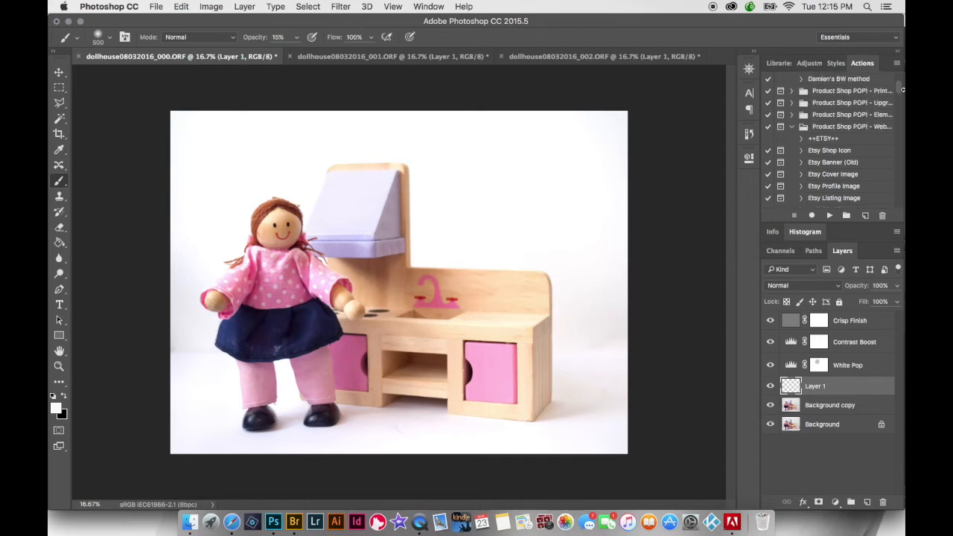
left_click_drag(899, 89, 901, 106)
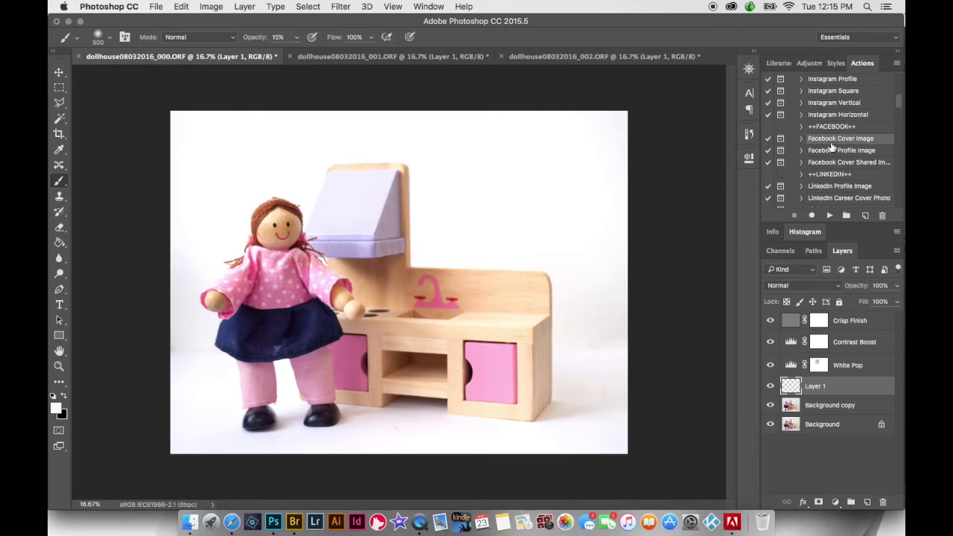
left_click(828, 216)
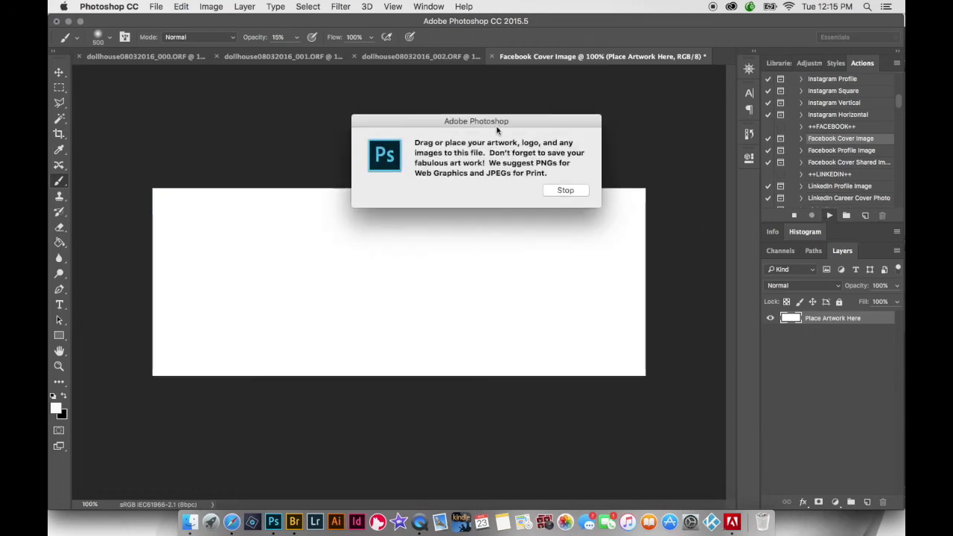
left_click(562, 190)
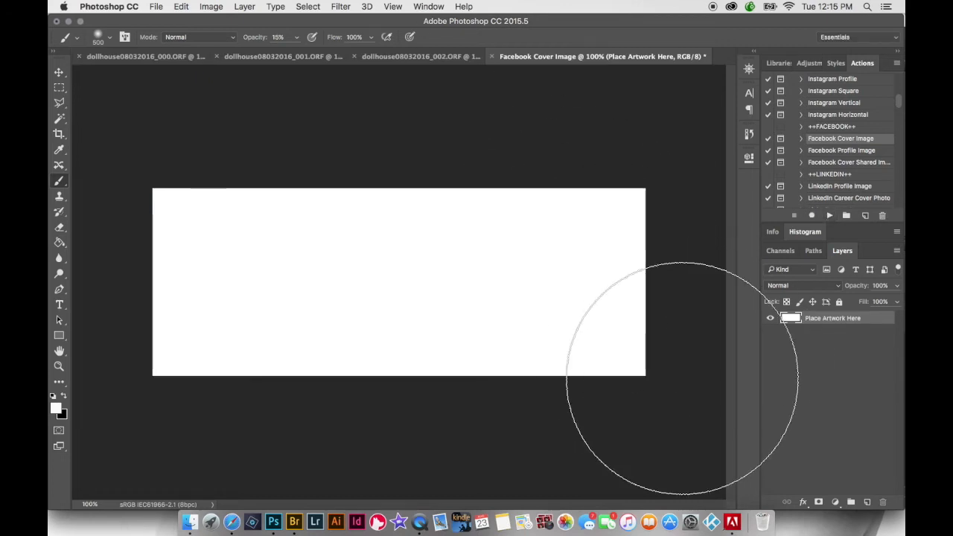
Run the Make a Flat Layer action above the Crisp Finish layer in the doll-and-kitchen photo dollhouse08032016_000.ORF
left_click(254, 58)
left_click(469, 60)
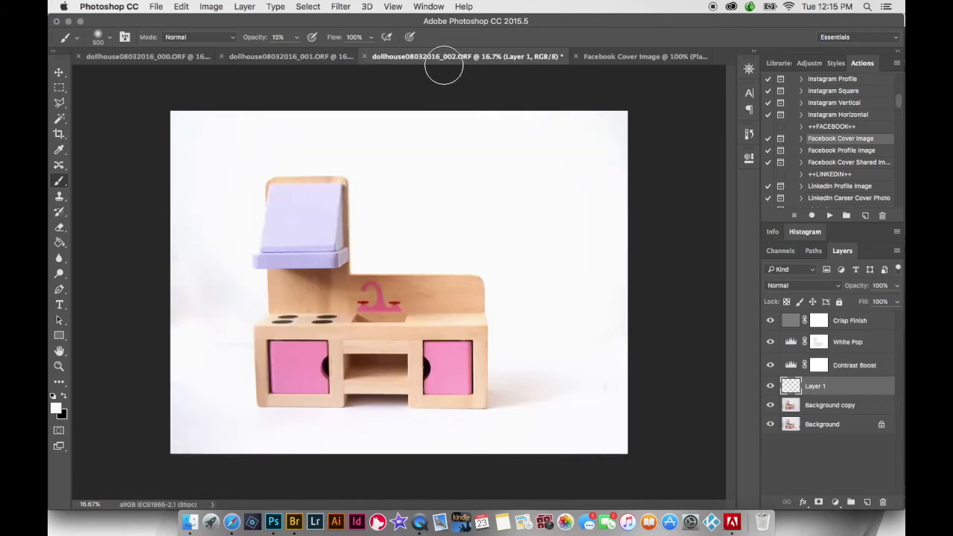
left_click(129, 58)
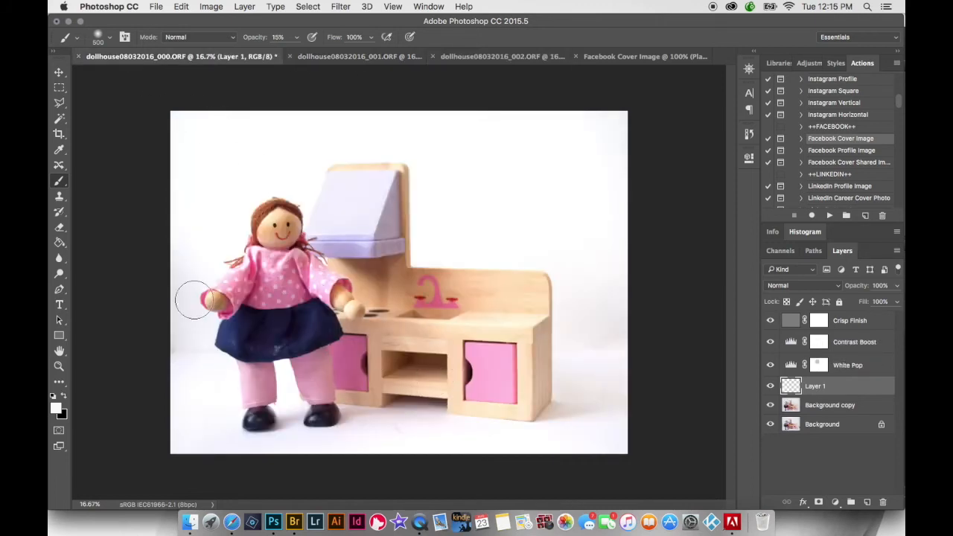
left_click(871, 322)
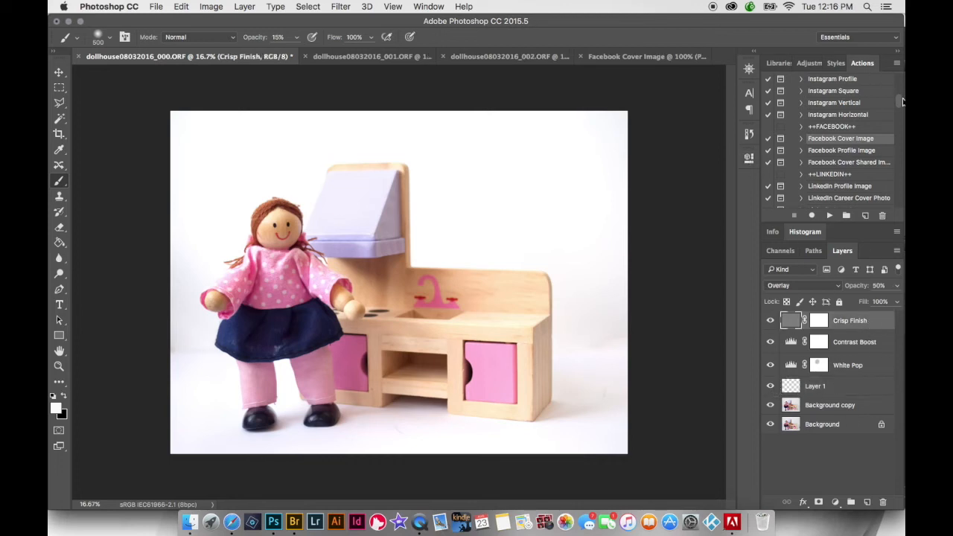
left_click_drag(900, 108, 896, 201)
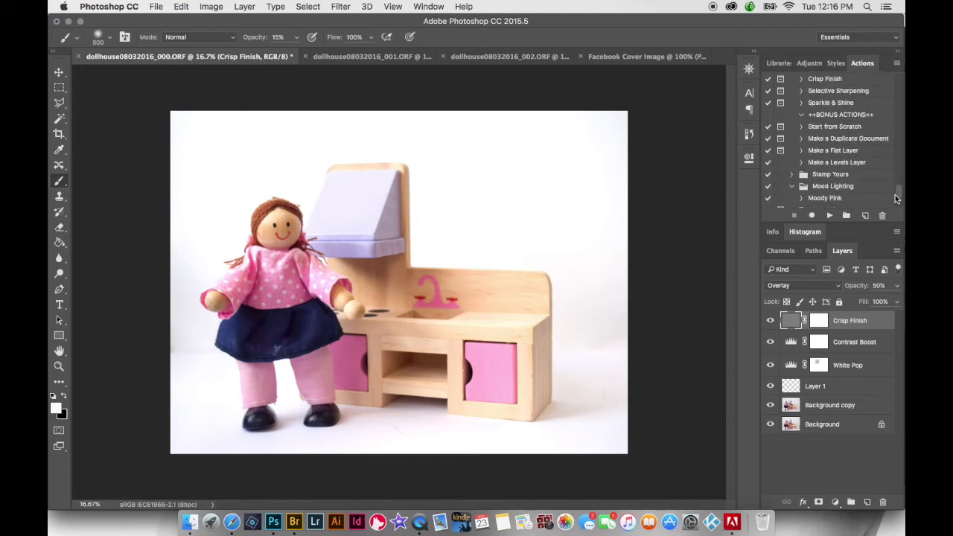
left_click(845, 152)
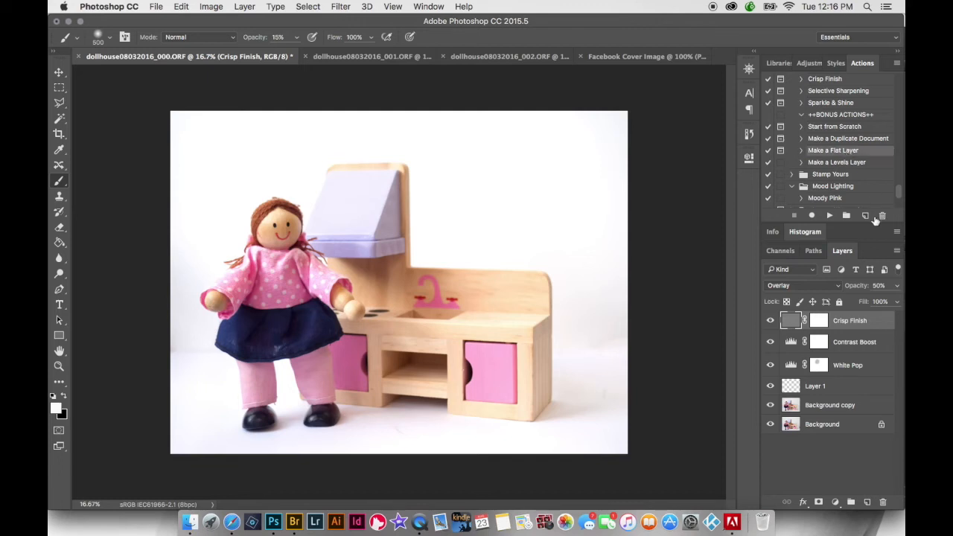
left_click(829, 215)
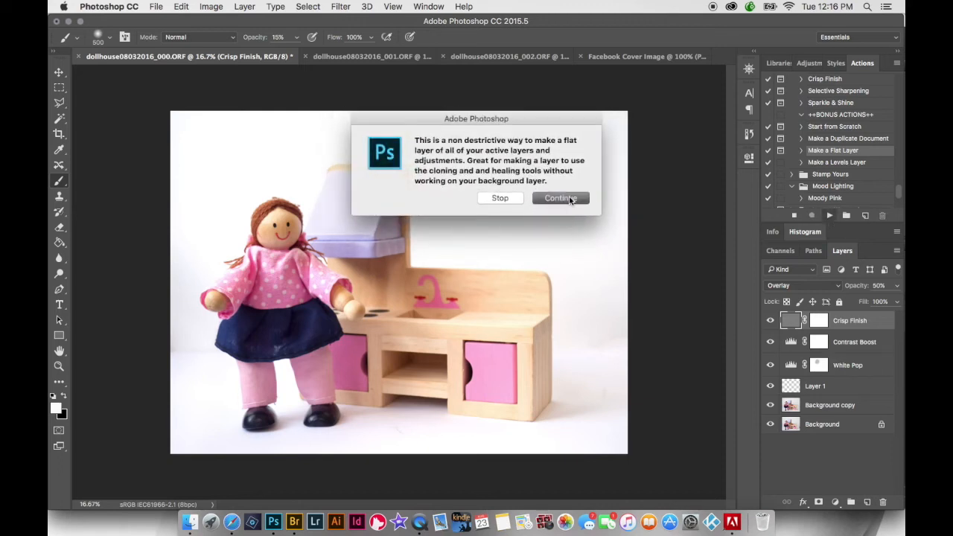
left_click(570, 199)
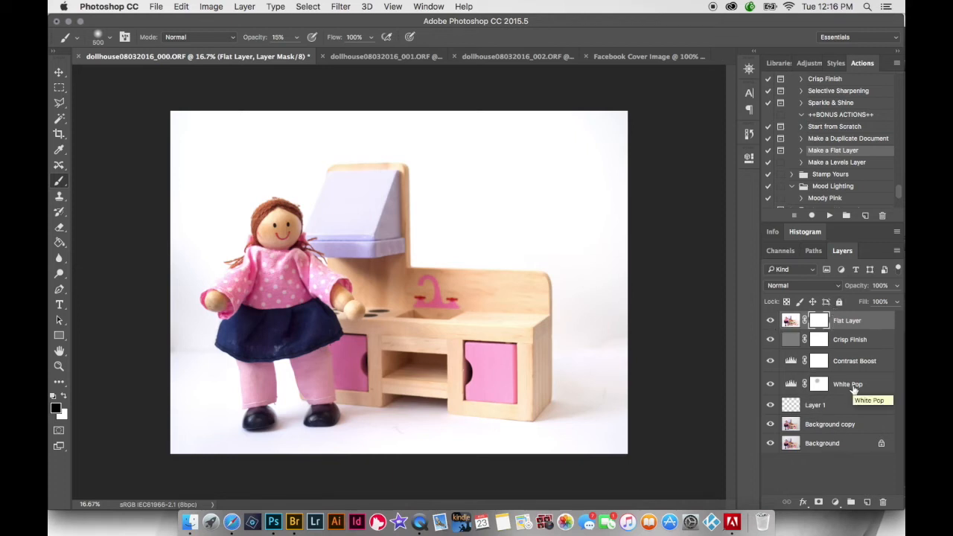
Convert the Flat Layer to a smart object and copy it into the Facebook Cover Image document
right_click(855, 325)
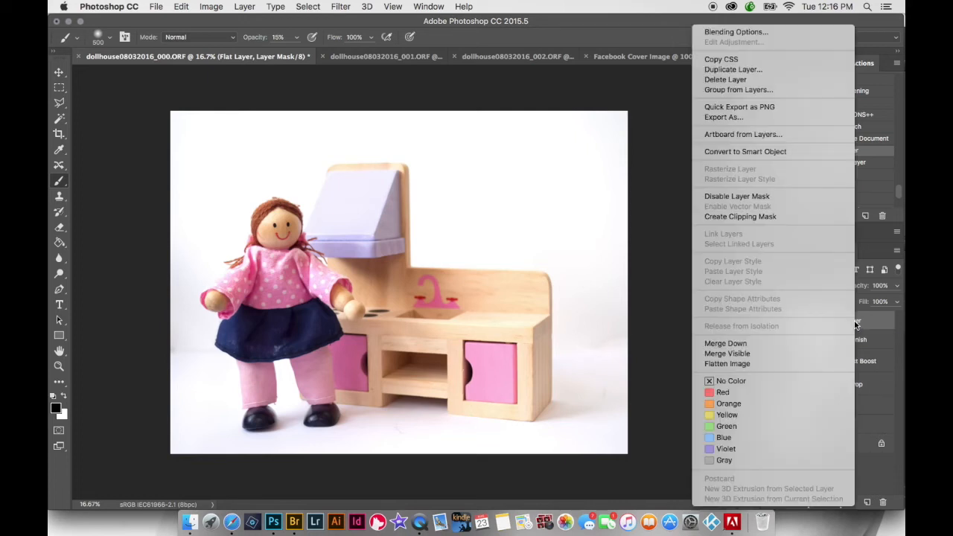
left_click(740, 152)
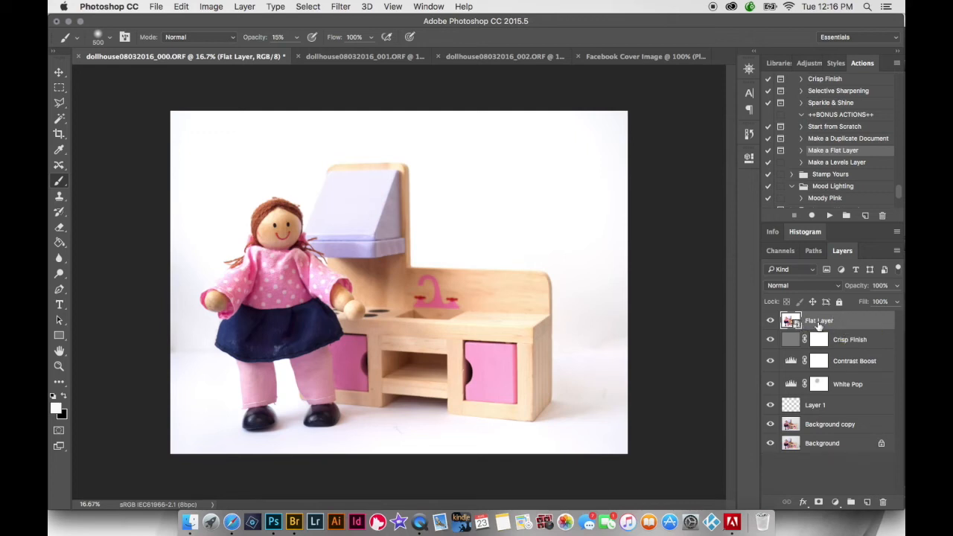
left_click_drag(830, 326, 356, 295)
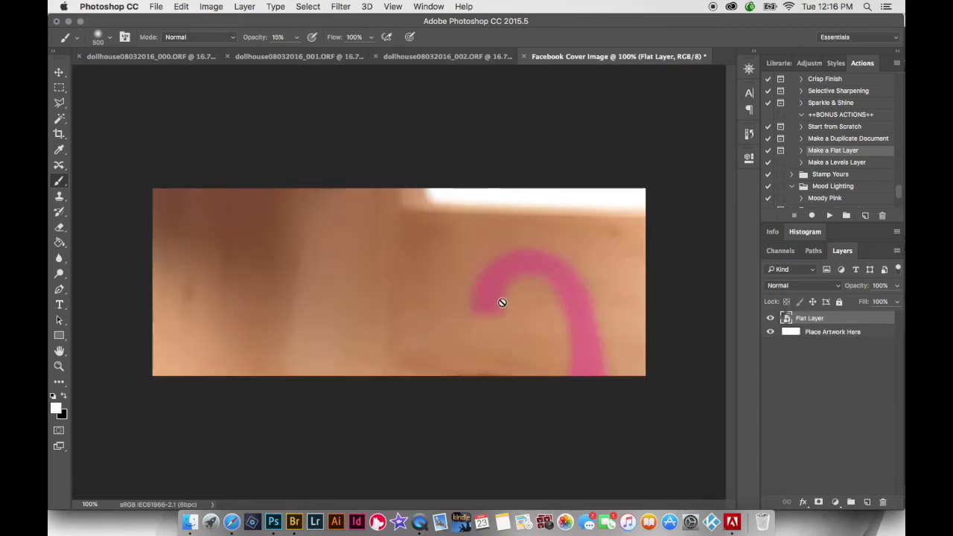
Scale the placed doll-and-kitchen photo down to about 45% so it fits the cover's height, and place it
key("super+minus")
key("super+minus")
key("super+minus")
key("super+minus")
key("super+minus")
key("super+minus")
key("super+minus")
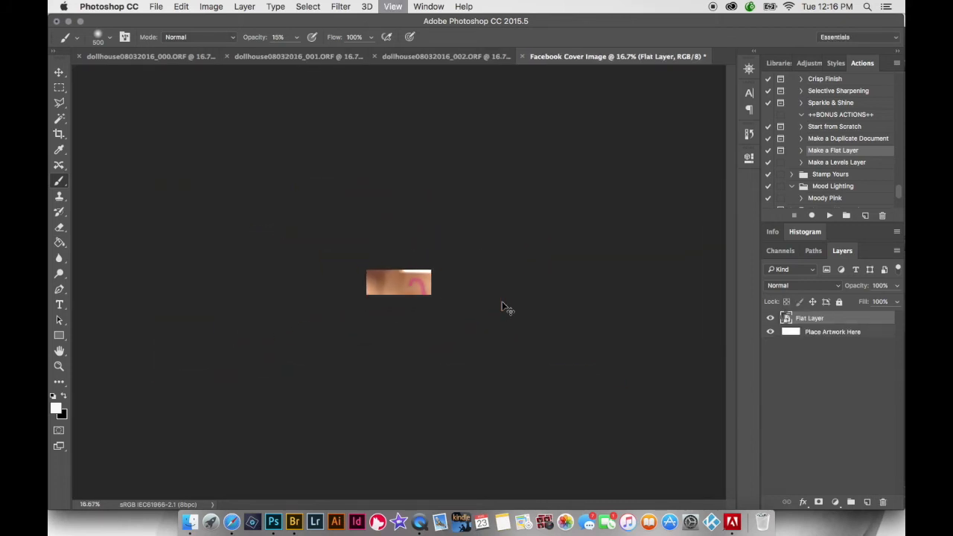
left_click(59, 72)
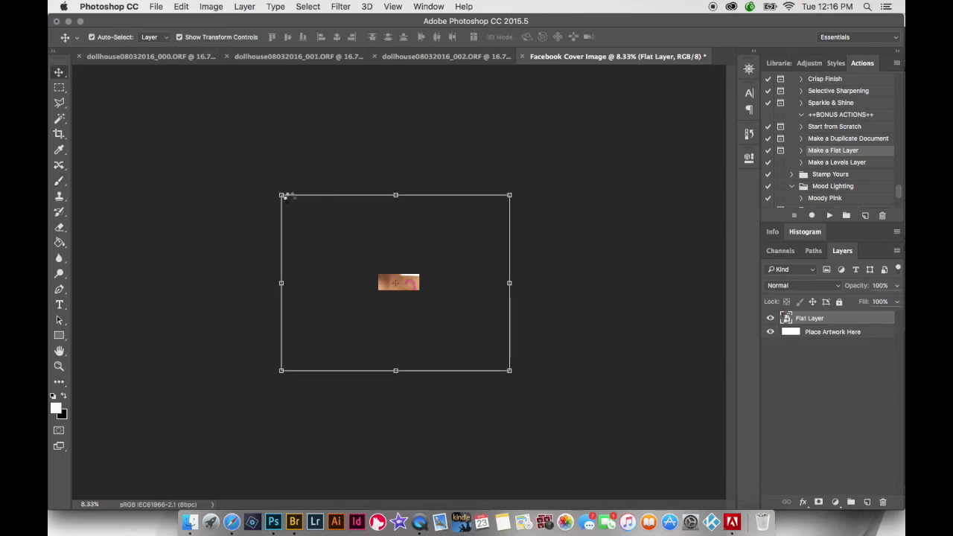
left_click_drag(281, 195, 283, 196)
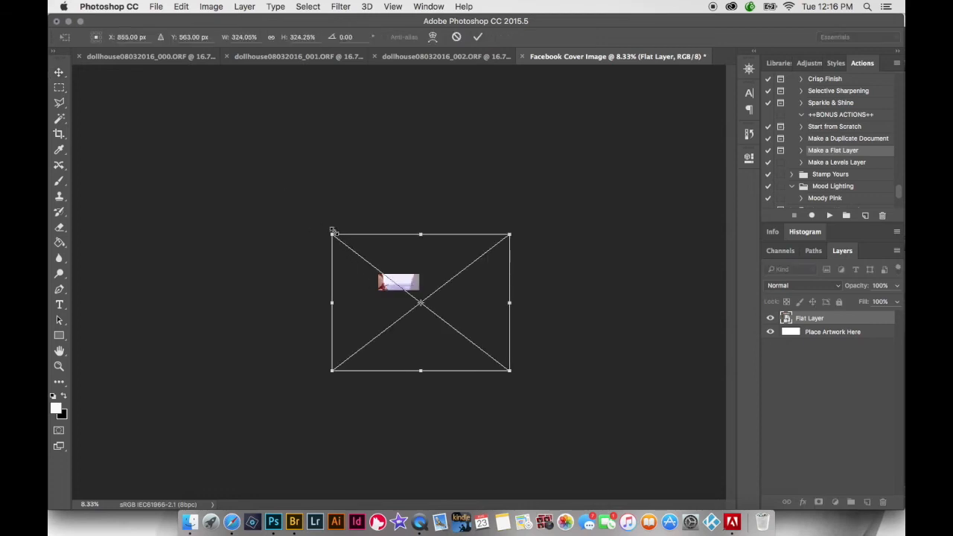
left_click_drag(335, 239, 381, 273)
left_click_drag(512, 370, 412, 282)
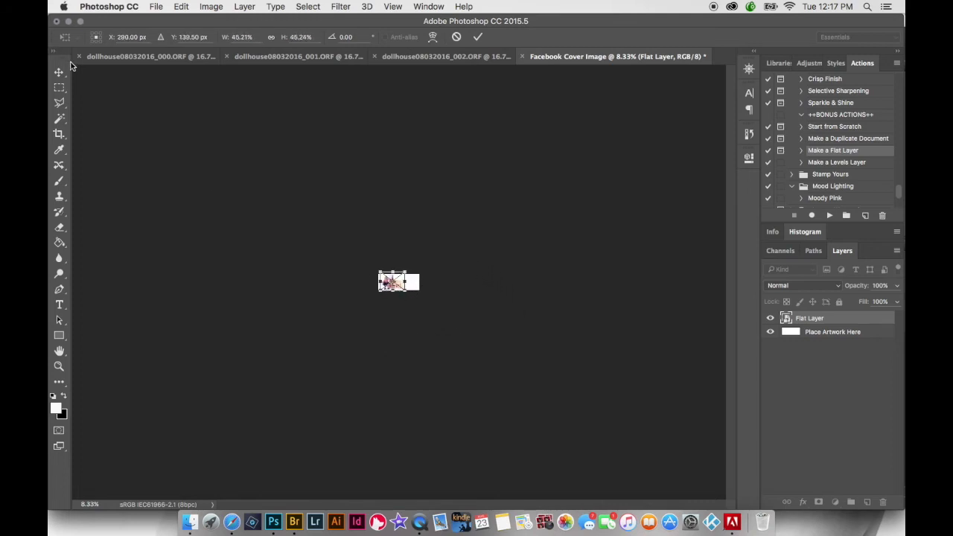
left_click(61, 73)
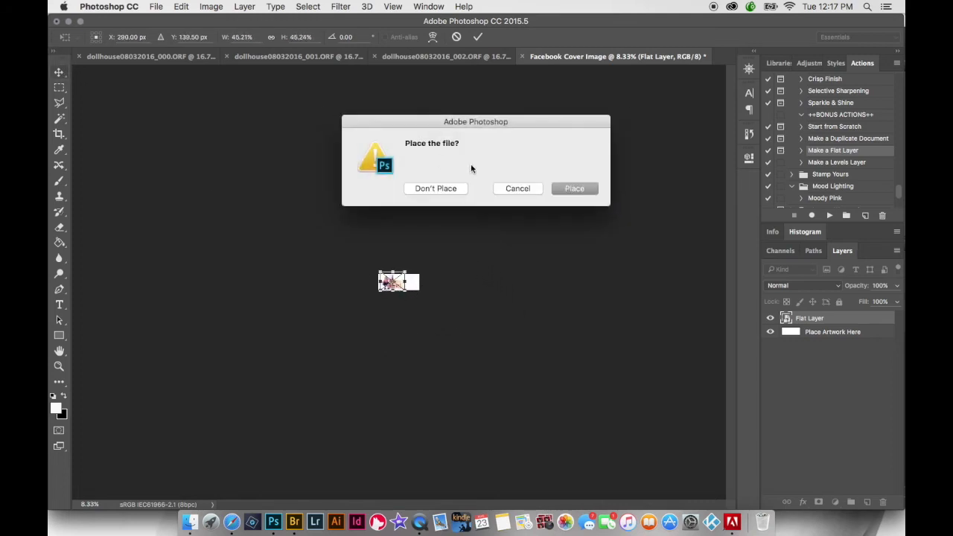
left_click(583, 190)
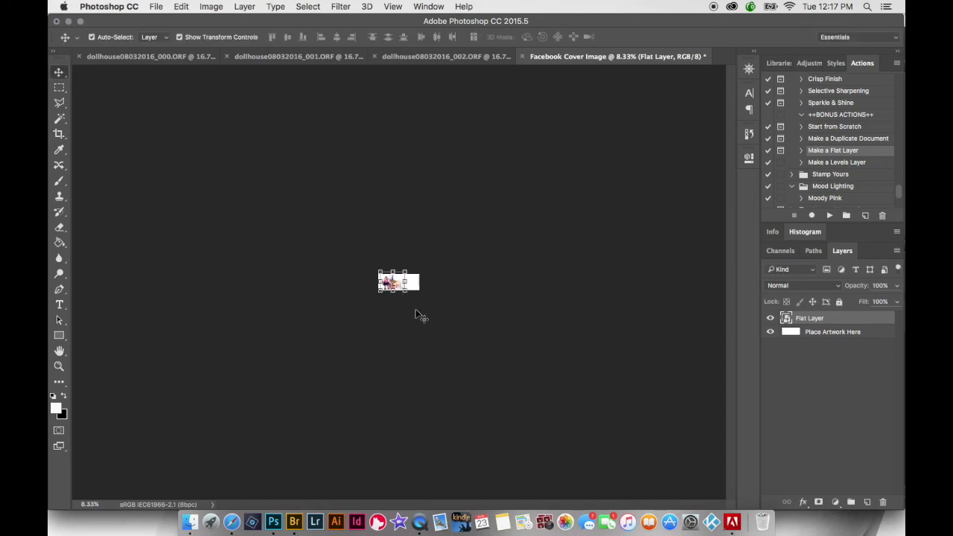
Align the doll photo with the cover's left edge and shrink it slightly from its upper right corner
left_click(59, 367)
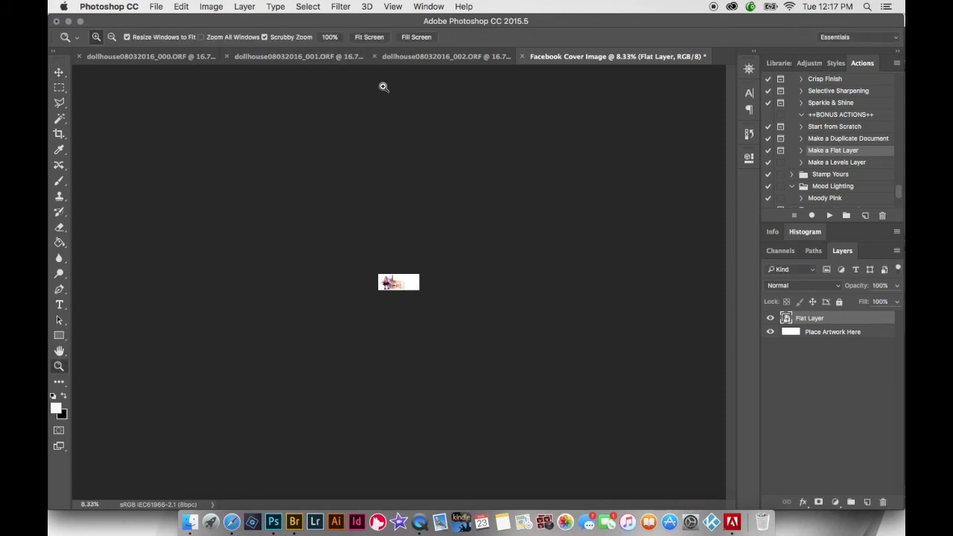
left_click(378, 39)
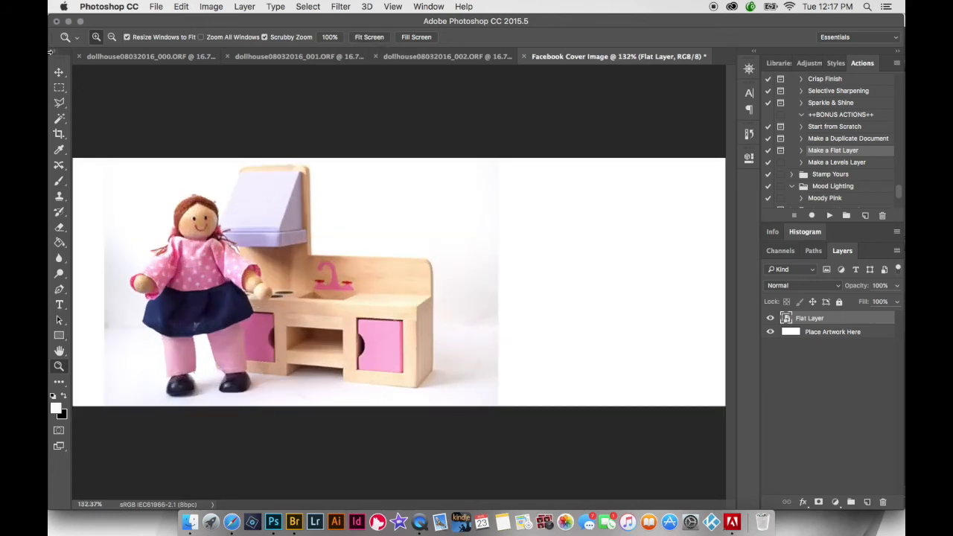
left_click(62, 75)
left_click_drag(417, 350, 385, 350)
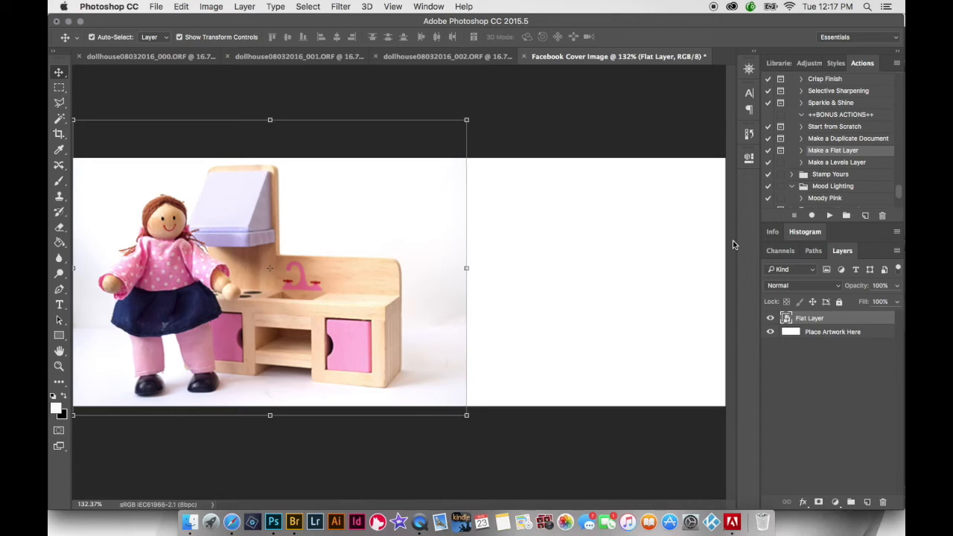
key("super+1")
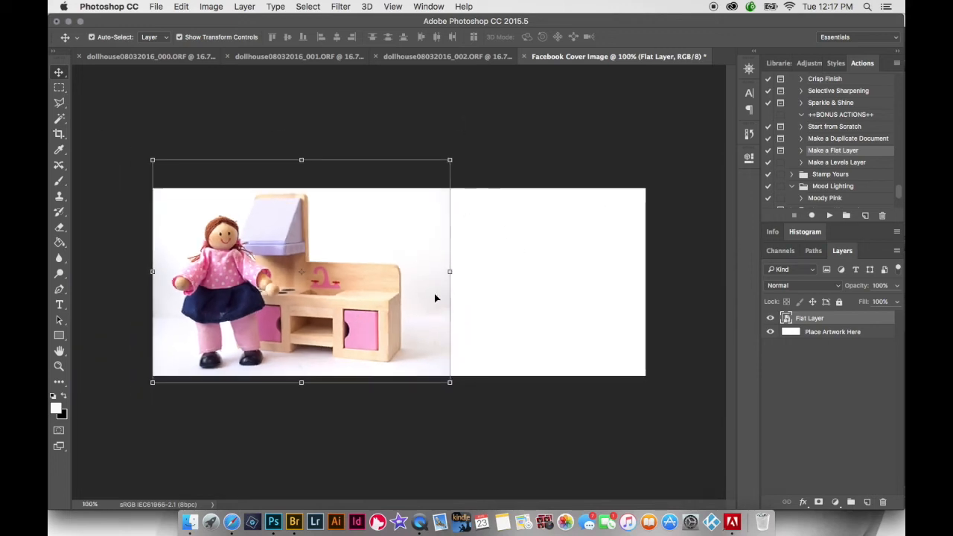
left_click_drag(451, 163, 426, 179)
key("Return")
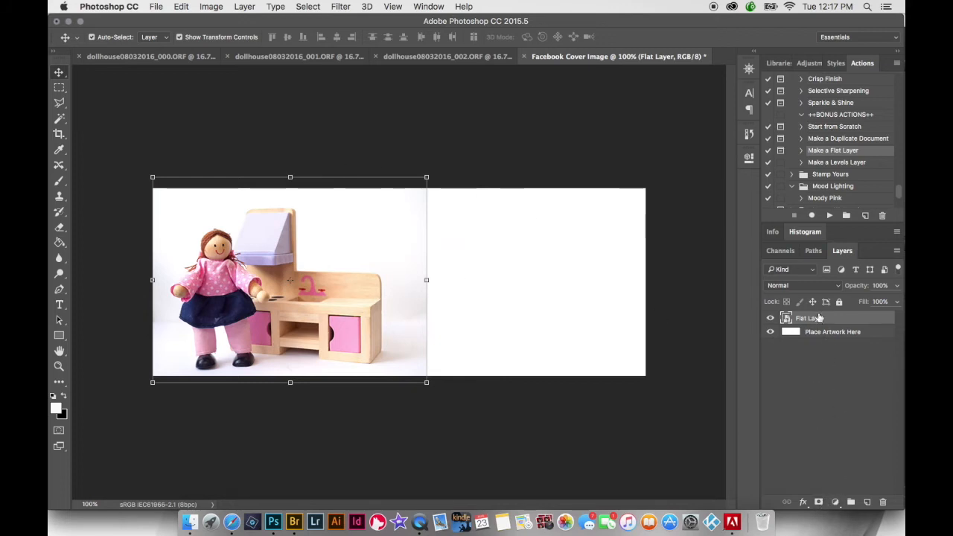
Add a layer mask to the Flat Layer and paint along the photo's right edge with a size 100 black brush at 15% opacity
left_click(818, 502)
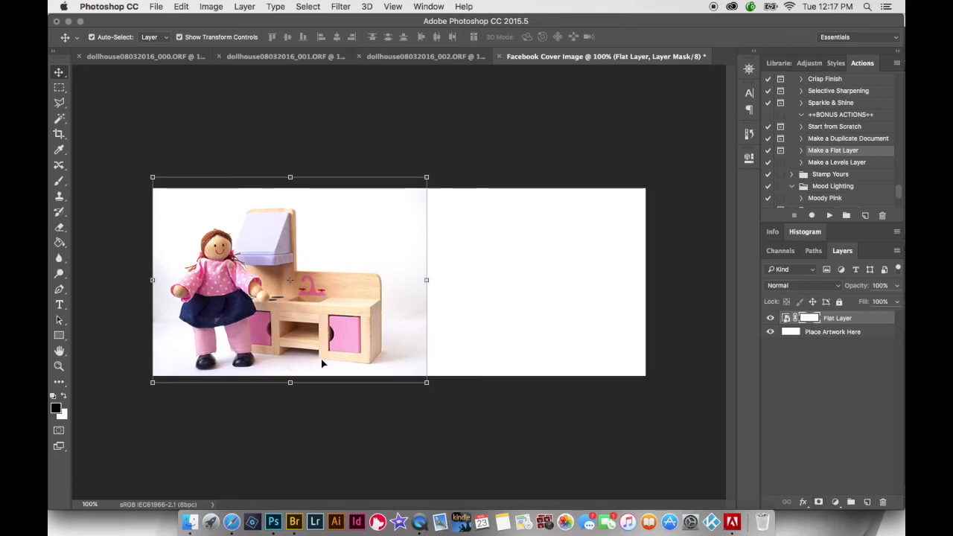
left_click(59, 181)
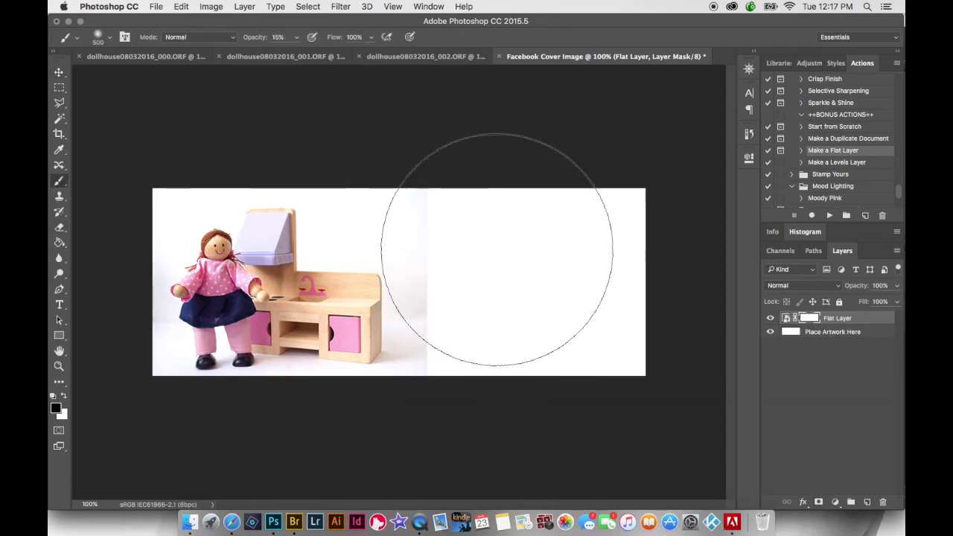
key("bracketleft")
key("bracketleft")
key("bracketleft")
key("bracketleft")
key("bracketleft")
key("bracketleft")
key("bracketleft")
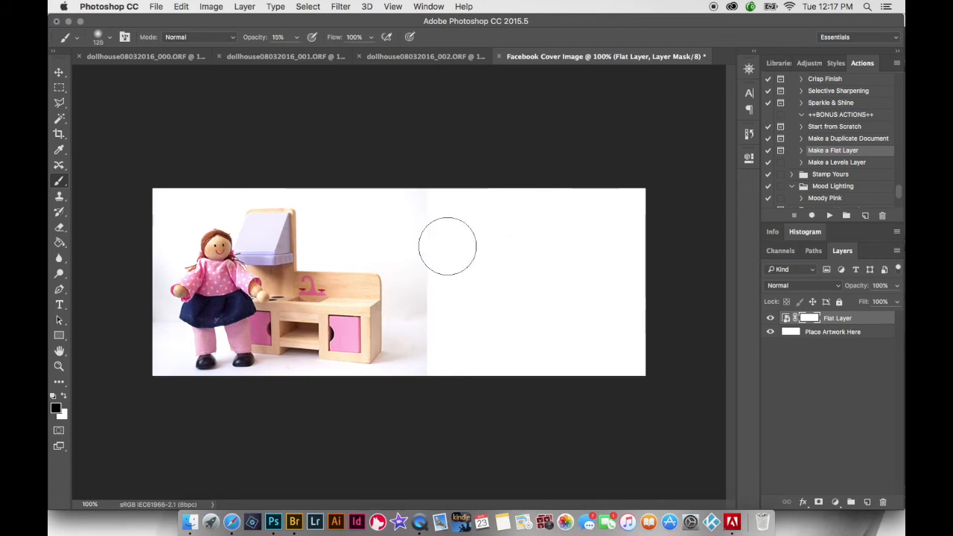
key("bracketleft")
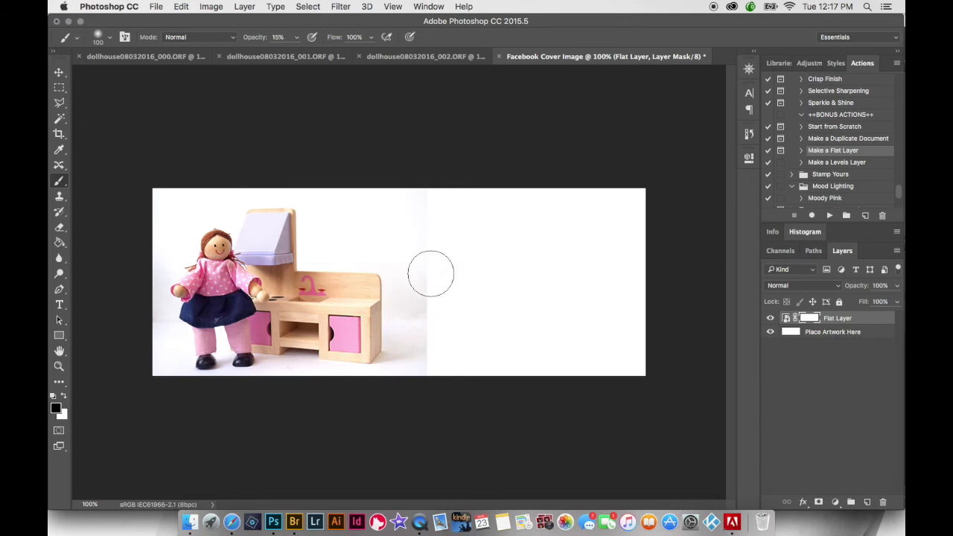
mouse_move(431, 273)
left_mouse_down()
mouse_move(442, 306)
mouse_move(448, 288)
mouse_move(429, 278)
mouse_move(426, 367)
mouse_move(430, 285)
mouse_move(441, 322)
mouse_move(442, 276)
mouse_move(425, 355)
mouse_move(439, 336)
mouse_move(436, 291)
mouse_move(425, 200)
mouse_move(410, 191)
mouse_move(417, 397)
mouse_move(432, 209)
mouse_move(467, 330)
mouse_move(417, 395)
mouse_move(432, 219)
mouse_move(439, 317)
mouse_move(410, 448)
left_mouse_up()
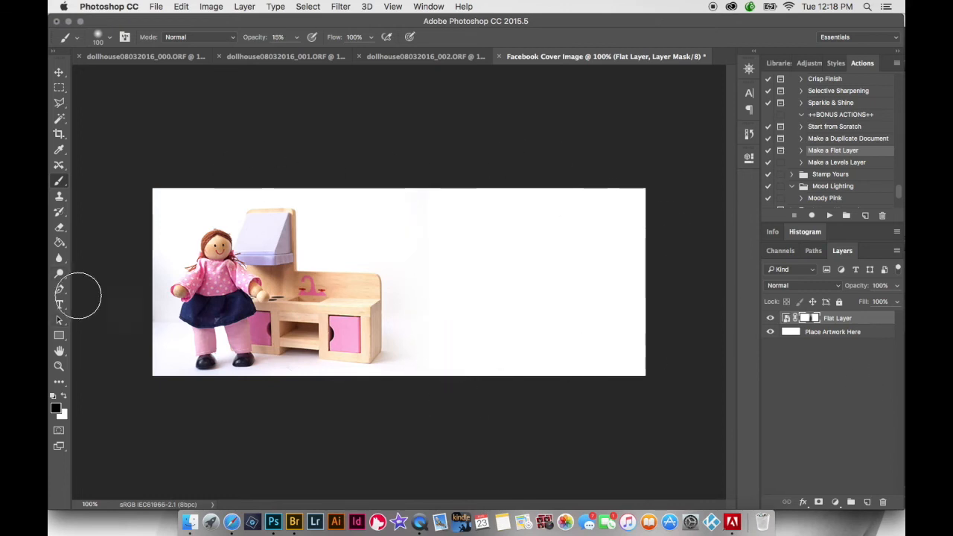
Add the text "WE'RE" in 72 pt Fontbox Jolly Sailor Bold on the blank area beside the kitchen
left_click(60, 308)
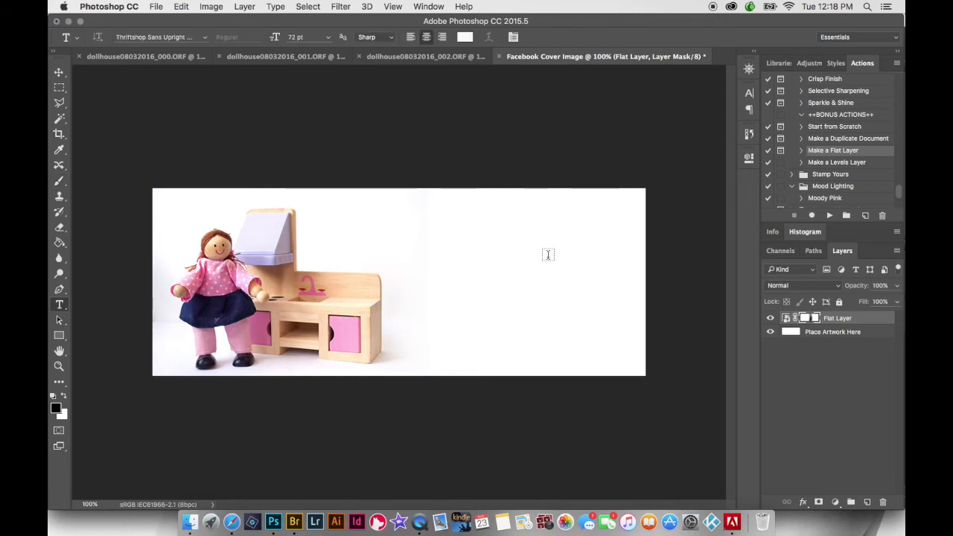
left_click(464, 234)
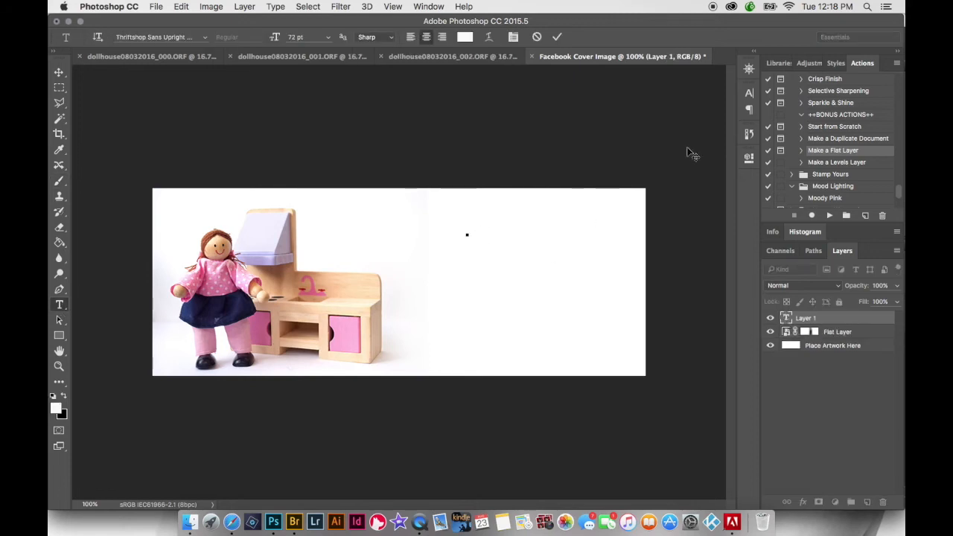
left_click(137, 42)
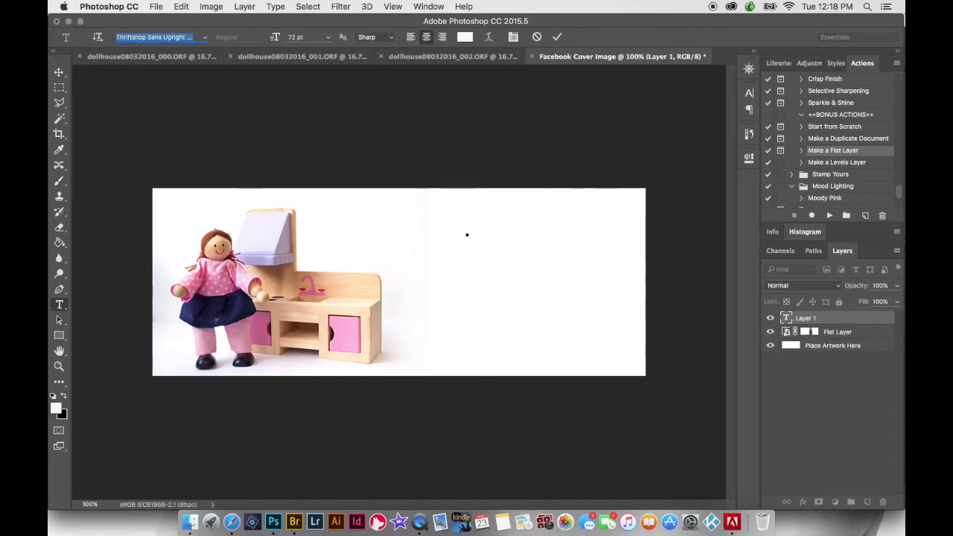
type("font")
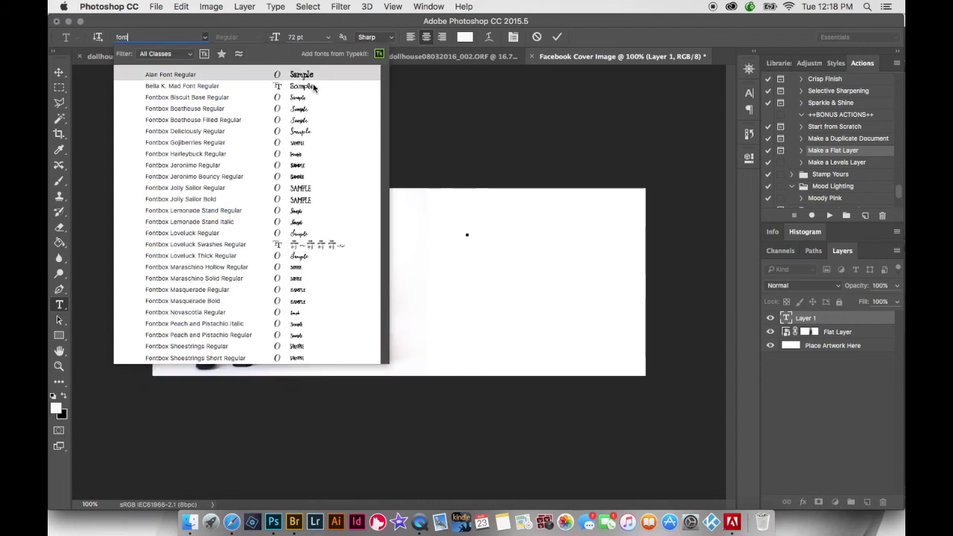
left_click(315, 198)
type("Dol")
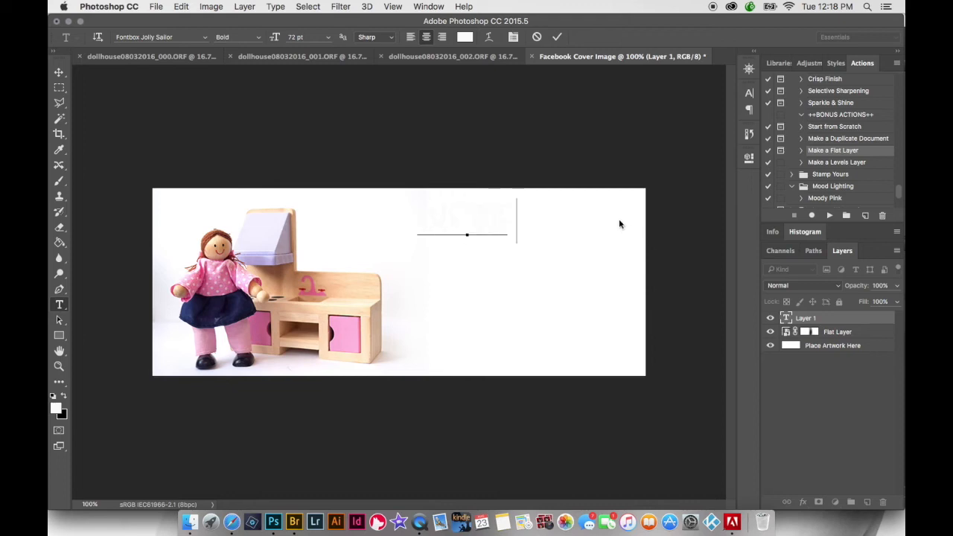
Recolour the "WE'RE" text with the dark blue (#283370) sampled from the doll's skirt
key("super+a")
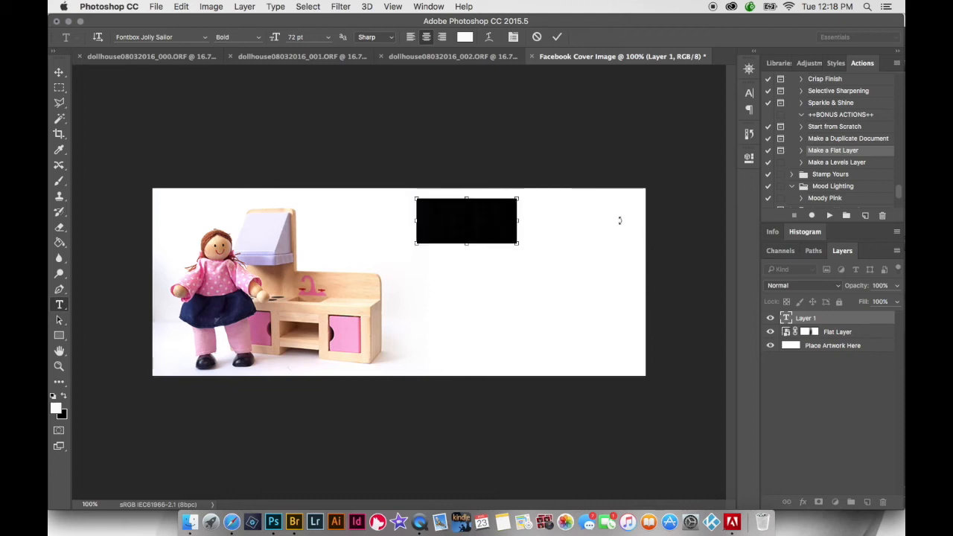
left_click(466, 38)
left_click(232, 282)
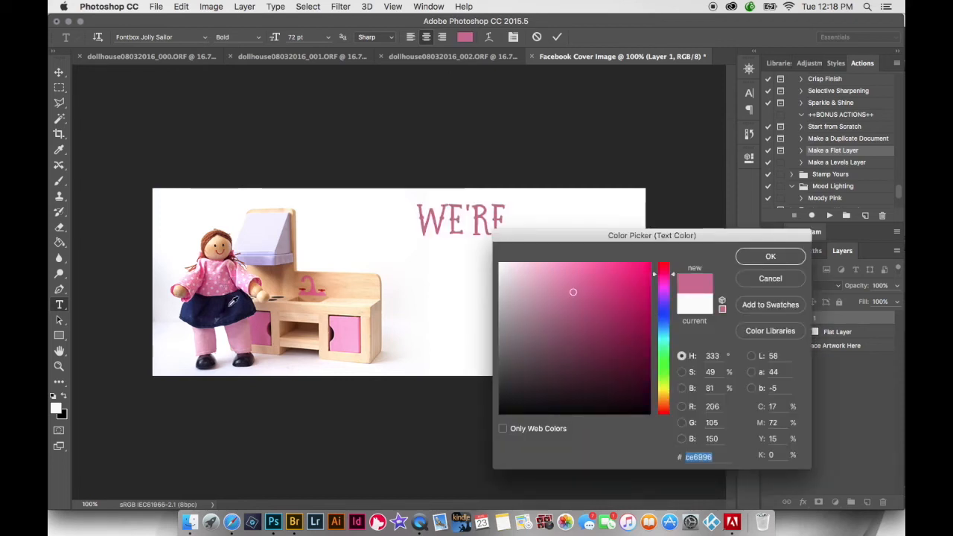
left_click(234, 298)
left_click(210, 304)
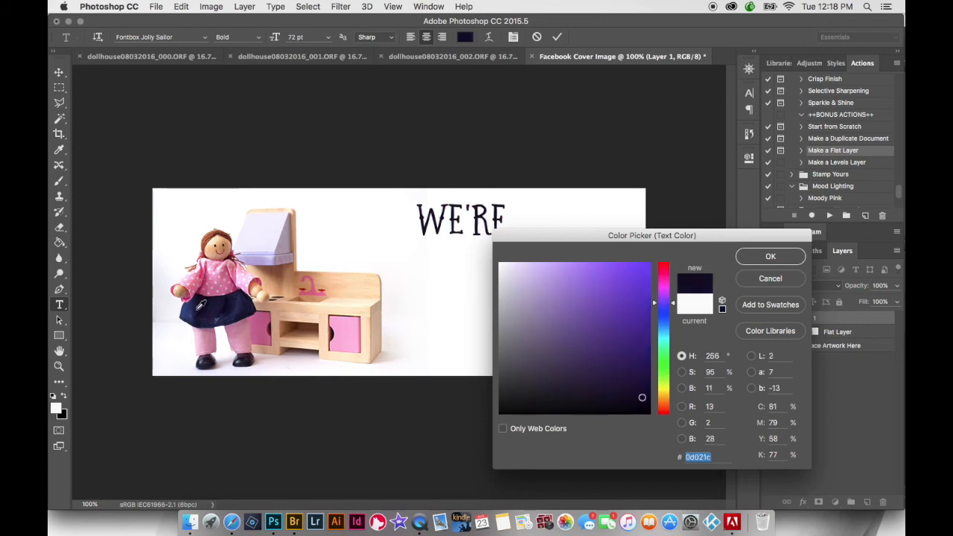
left_click(201, 305)
left_click(204, 308)
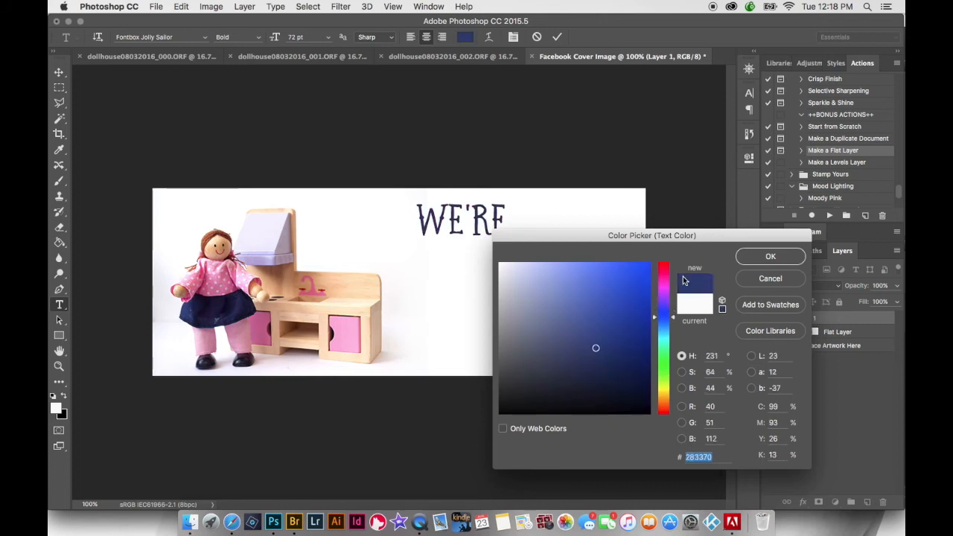
left_click(774, 261)
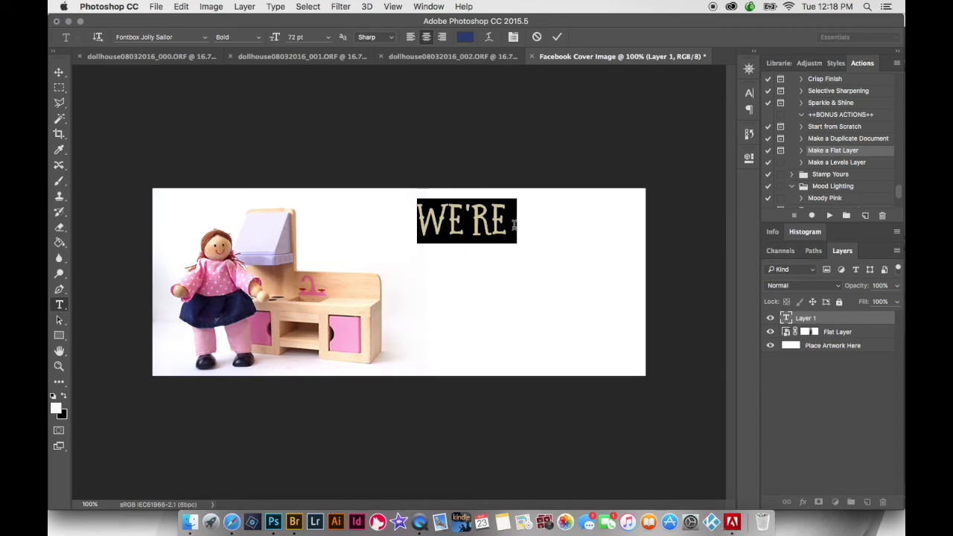
Reduce the "WE'RE" text's font size to 48 pt
left_click(508, 227)
left_click_drag(507, 222, 398, 214)
left_click(329, 38)
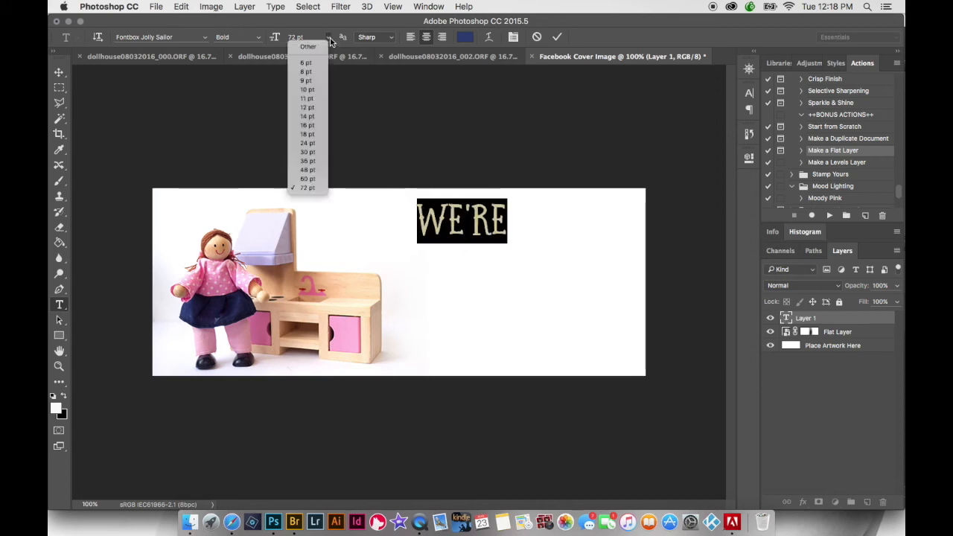
left_click(308, 170)
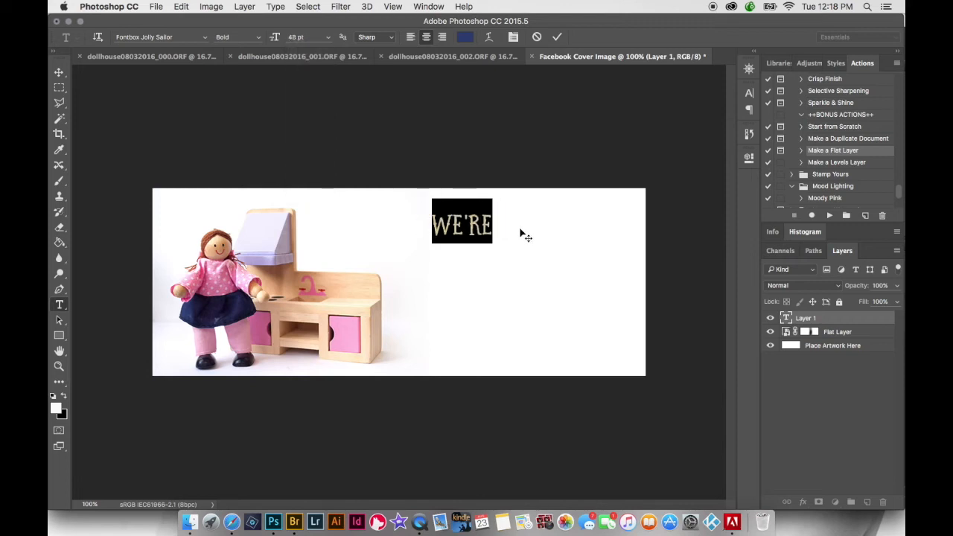
Extend the headline to read "We're Cooking Up Something New!"
key("Right")
type("CO")
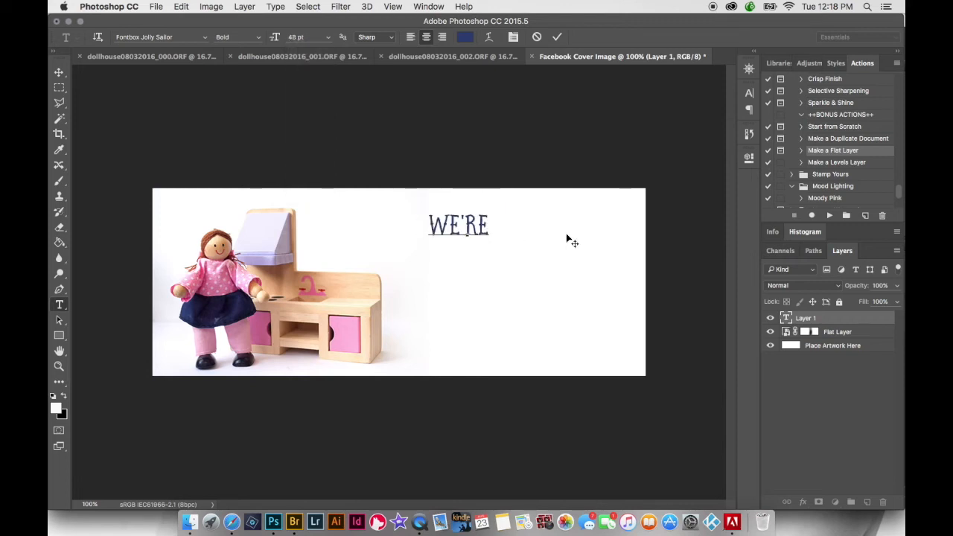
type("OKING UP ")
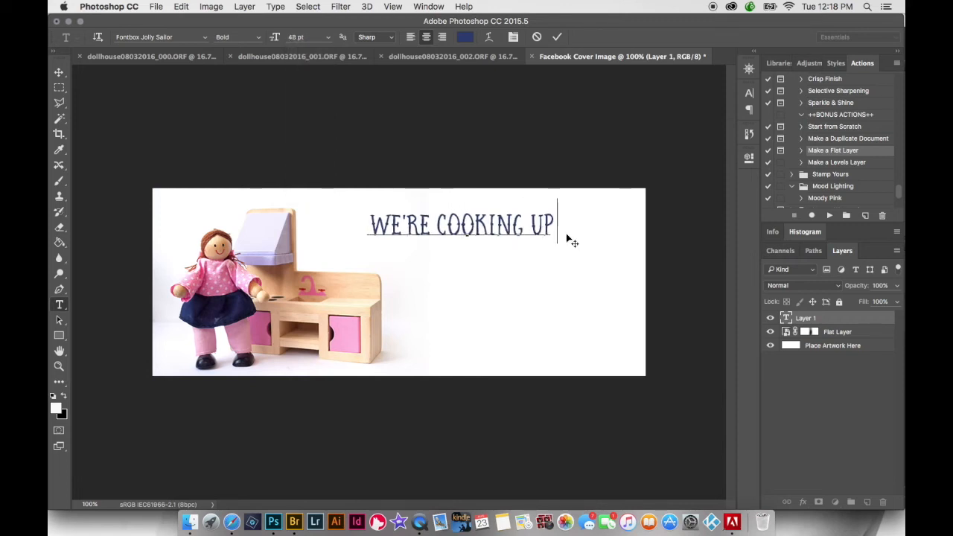
type("SOMETHIN")
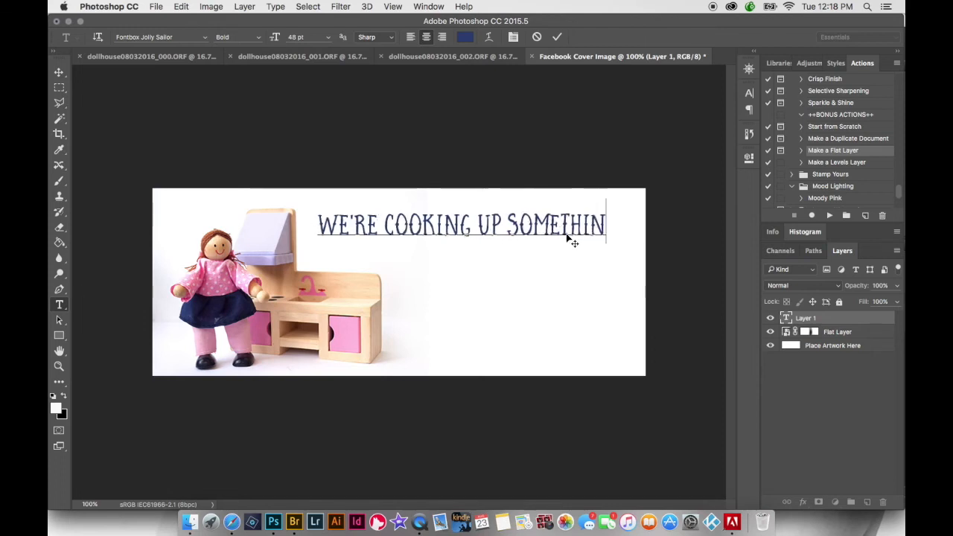
type("G NEW!")
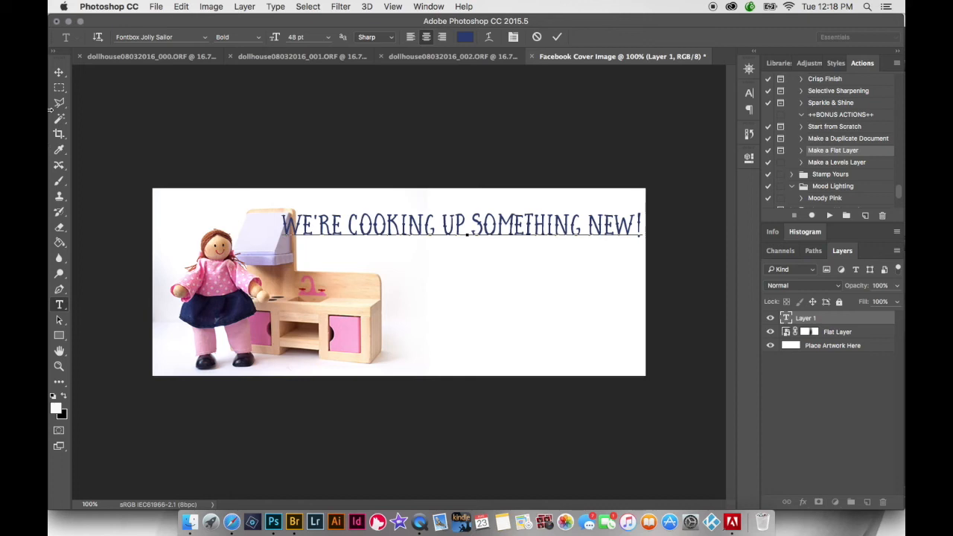
Scale the headline down to about 94% and position it between the range hood and the cover's right edge
left_click(59, 73)
left_click_drag(421, 229, 442, 246)
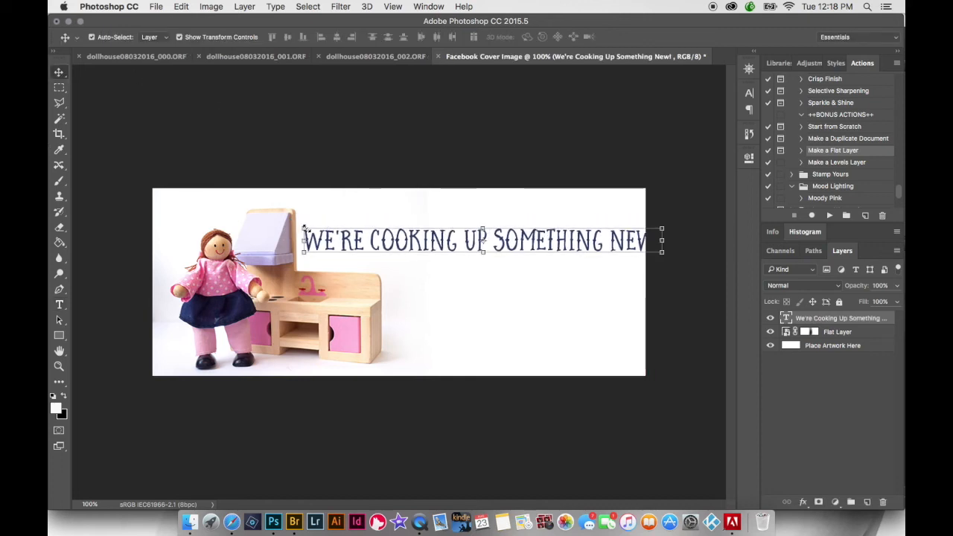
left_click_drag(305, 228, 353, 216)
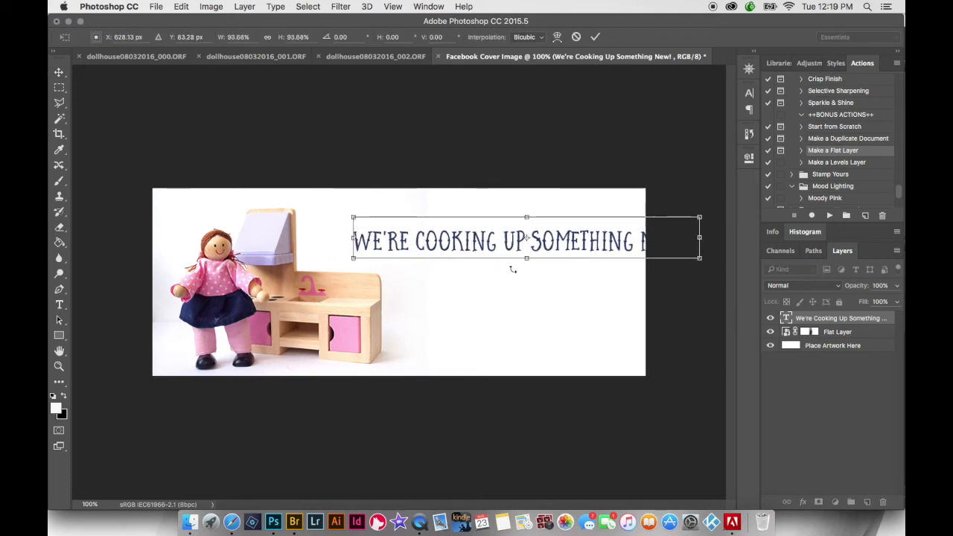
left_click_drag(581, 255, 526, 236)
key("Return")
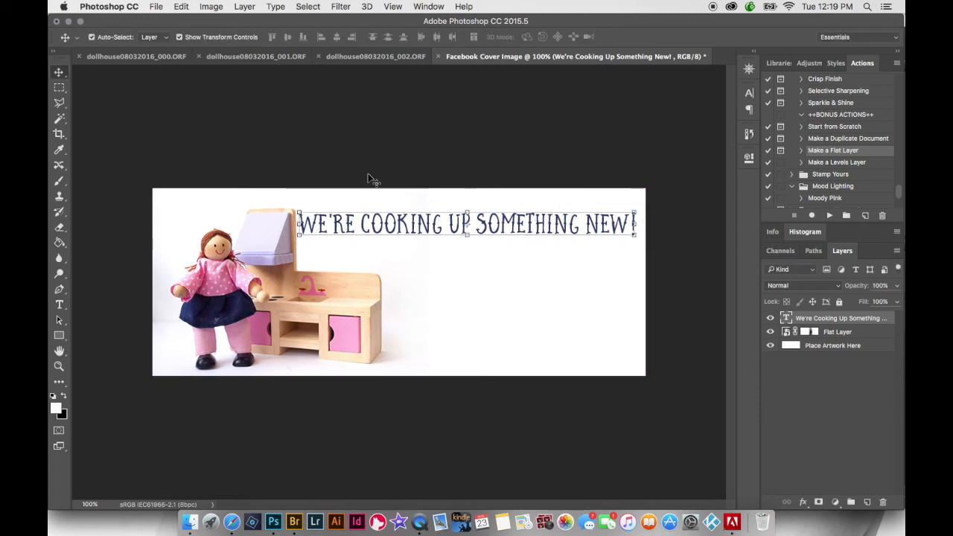
Add the text "introducing our new line" in 48 pt Fontbox Loveluck Regular, centred just below the headline
left_click(60, 305)
left_click(471, 264)
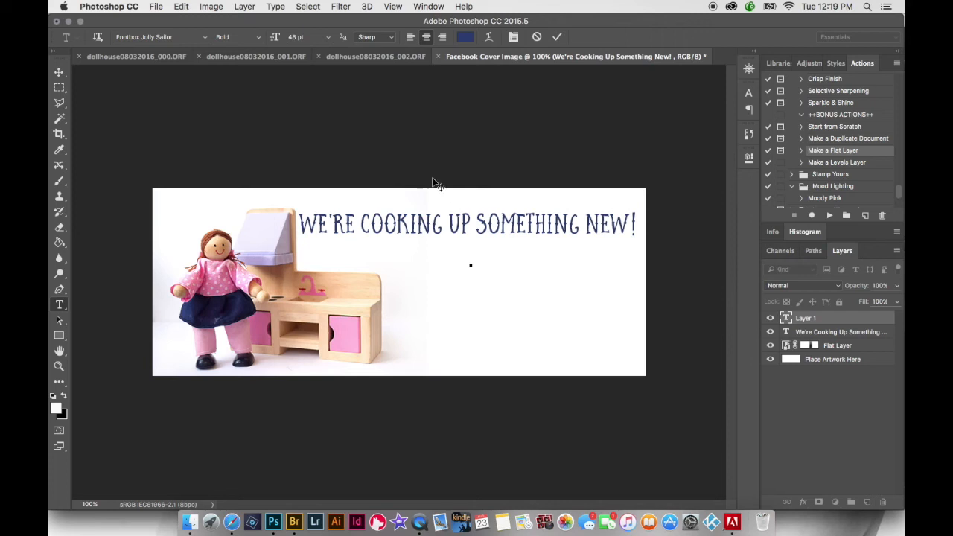
left_click(194, 37)
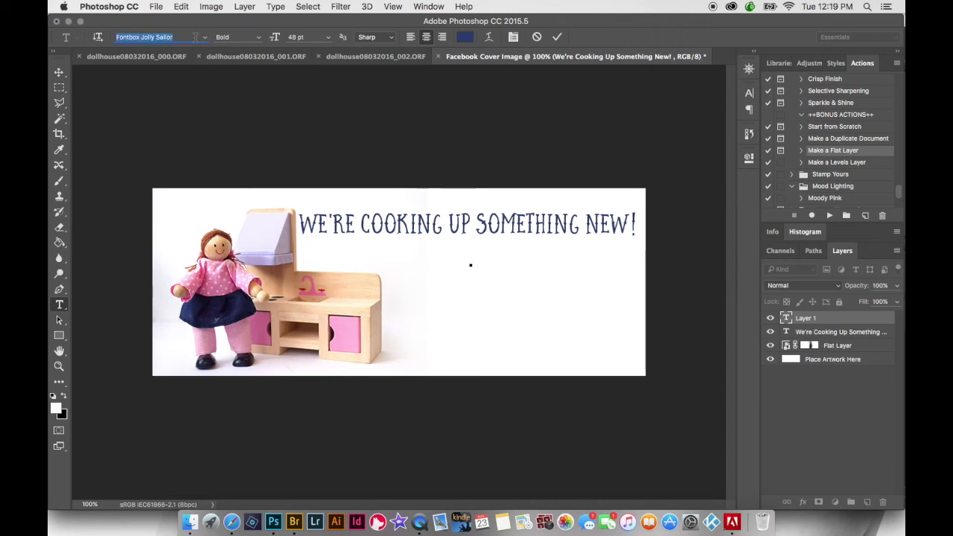
type("font")
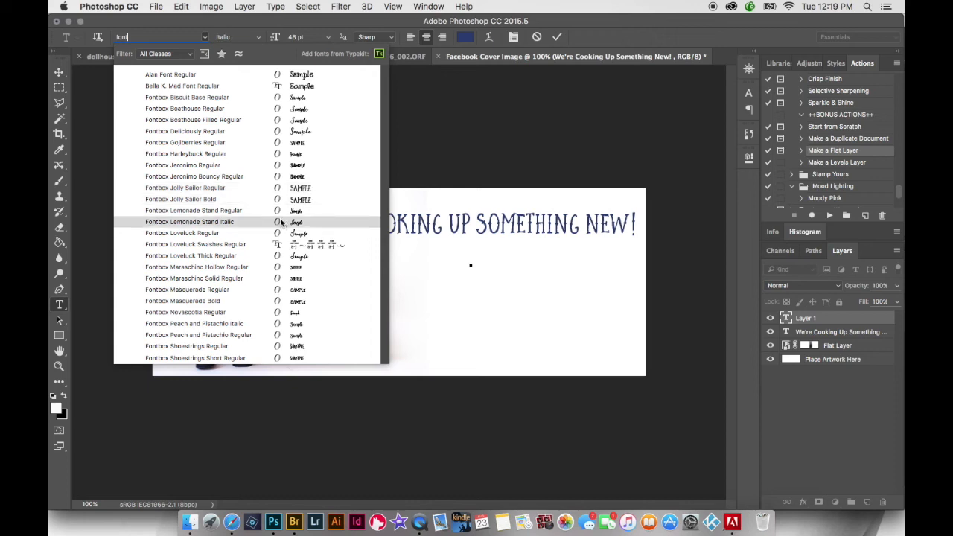
left_click(274, 233)
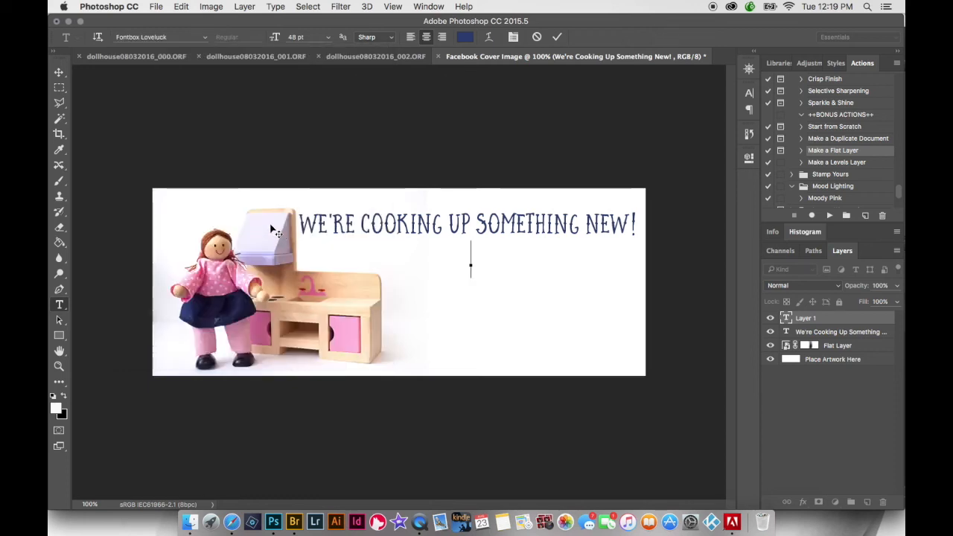
type("intro")
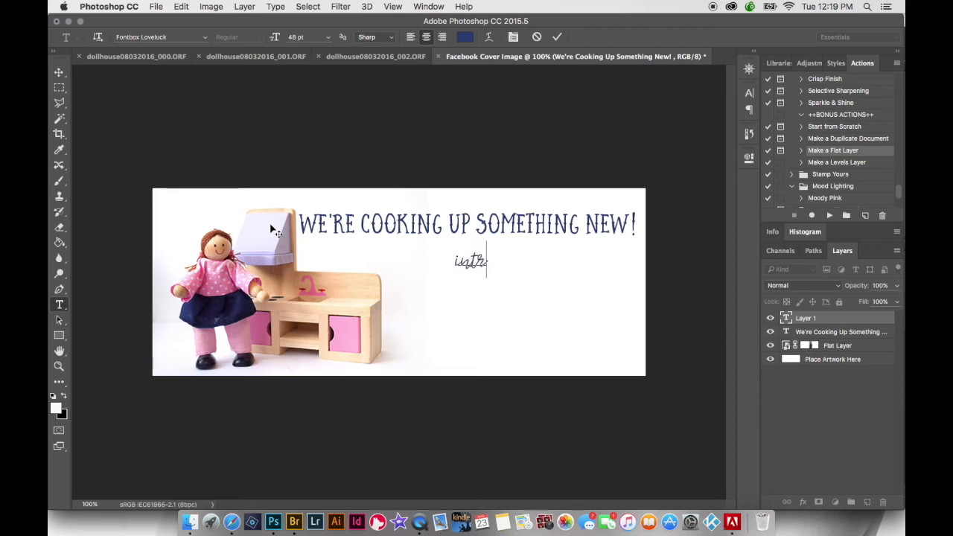
type("ducing")
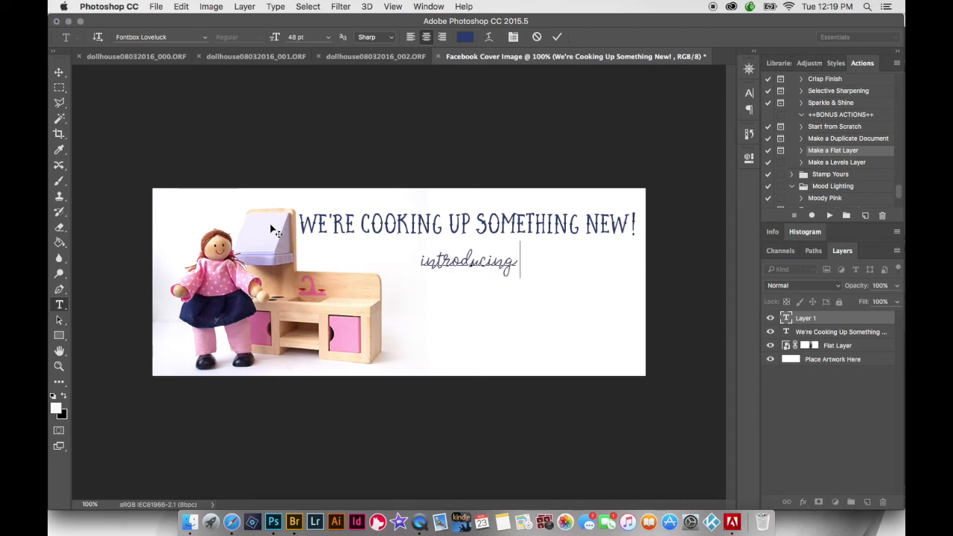
type(" our new ")
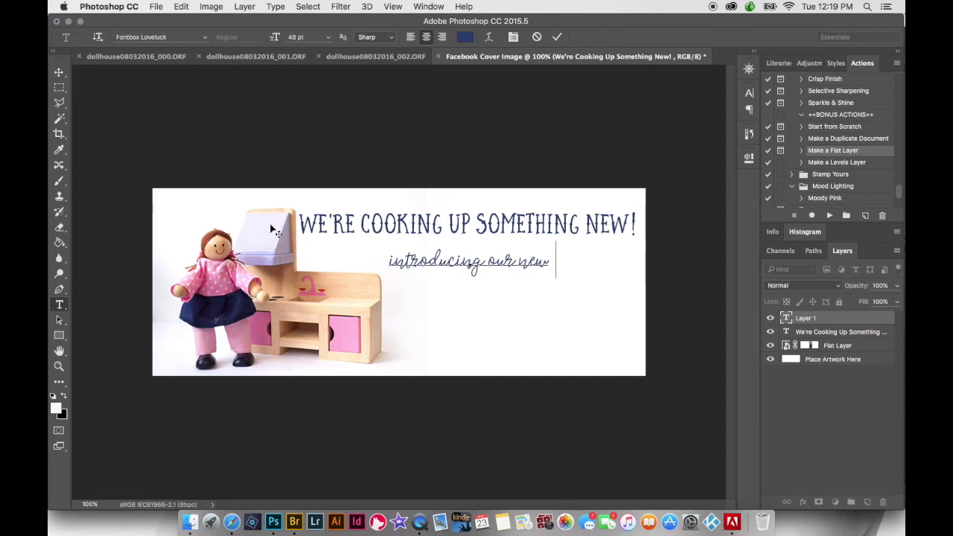
type("line")
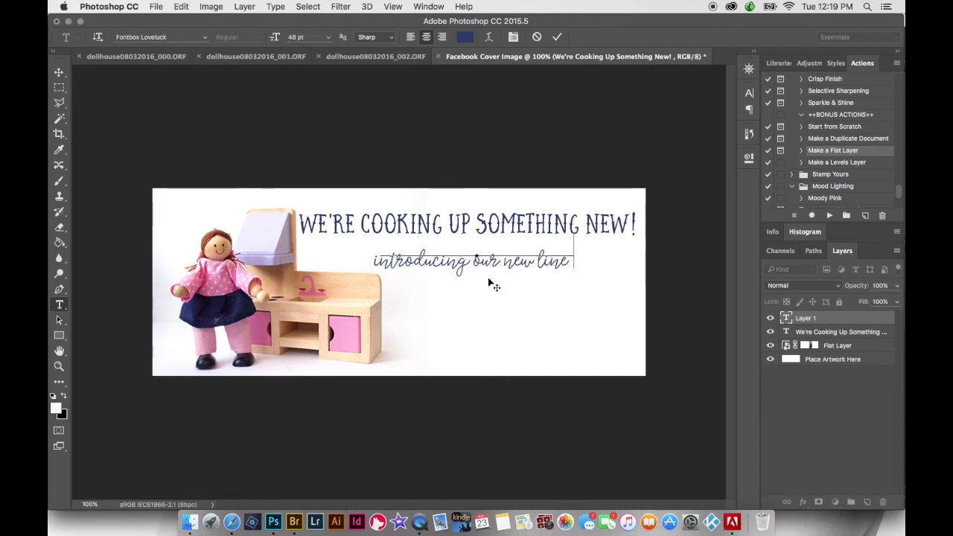
left_click_drag(488, 278, 491, 276)
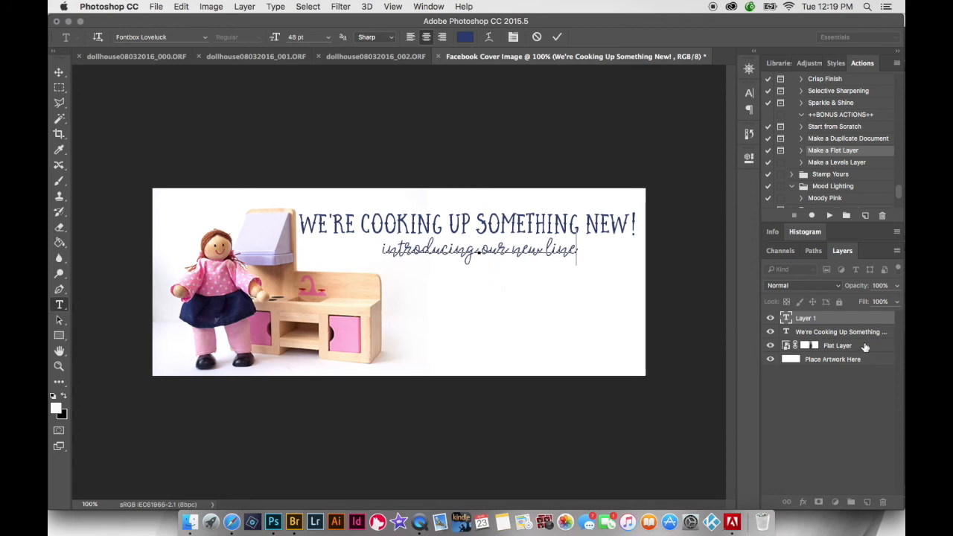
key("super+Return")
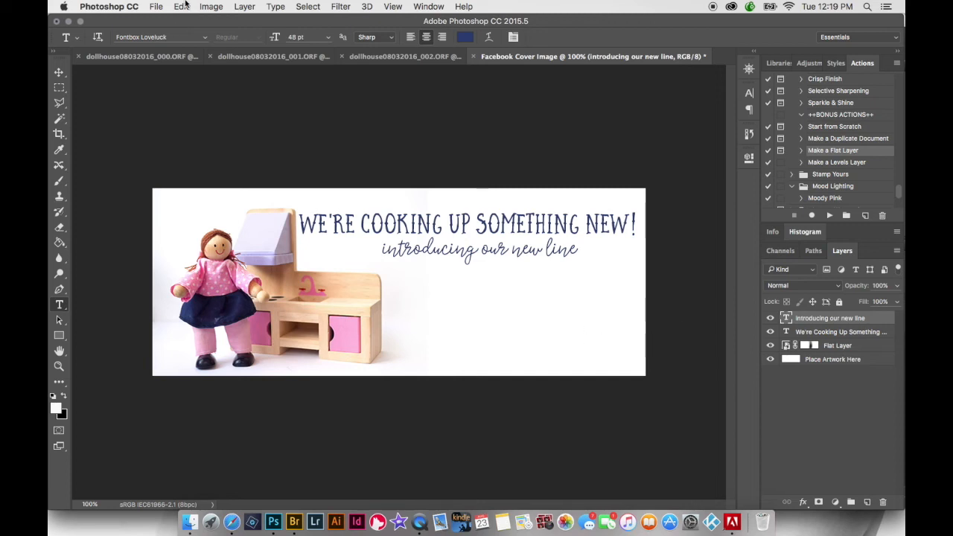
Place the logo file Artboard 1.png from the Video Trainings > White-Edit Promotion folder as an embedded image
left_click(155, 7)
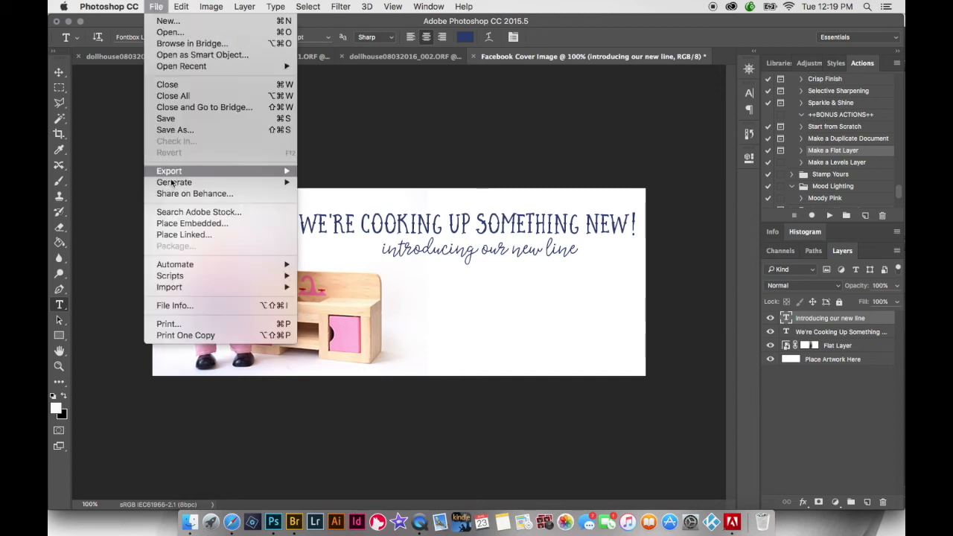
left_click(196, 223)
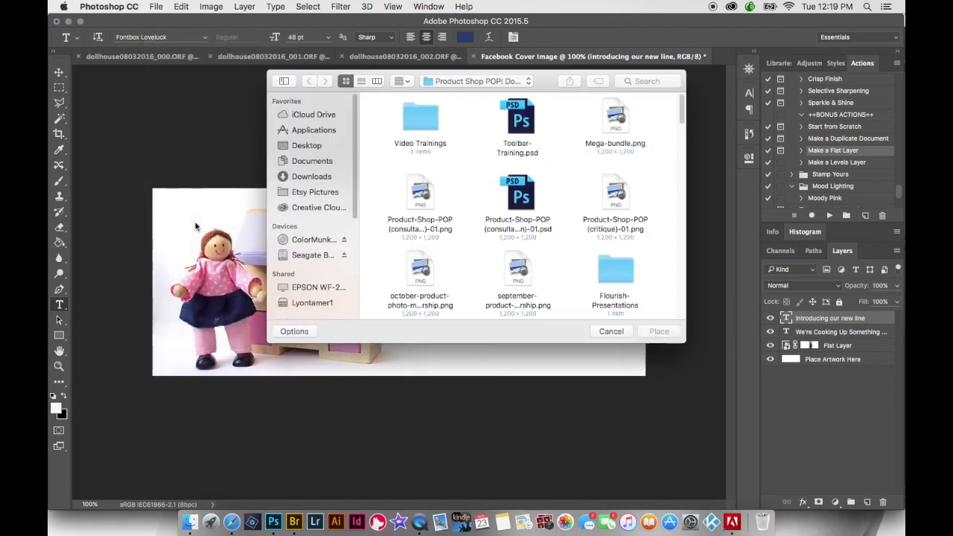
double_click(416, 123)
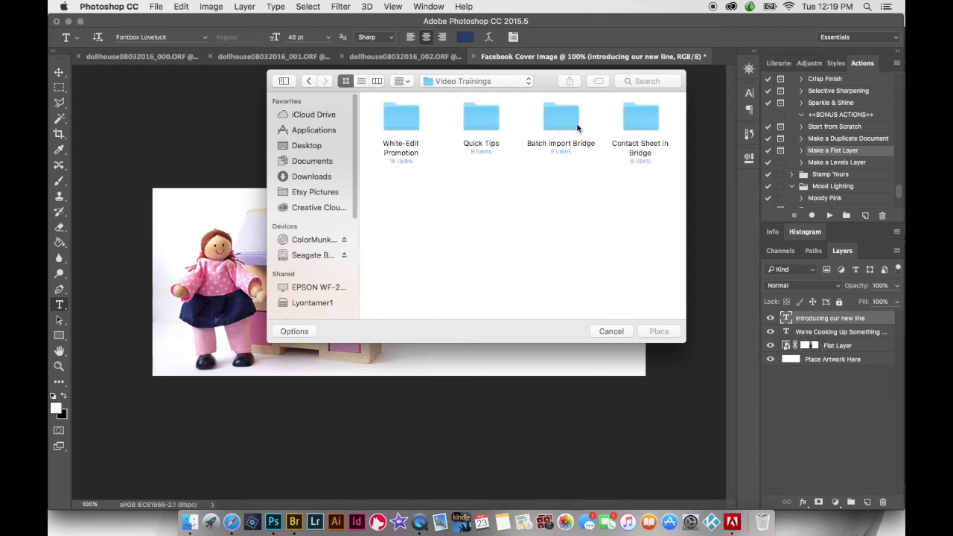
double_click(404, 119)
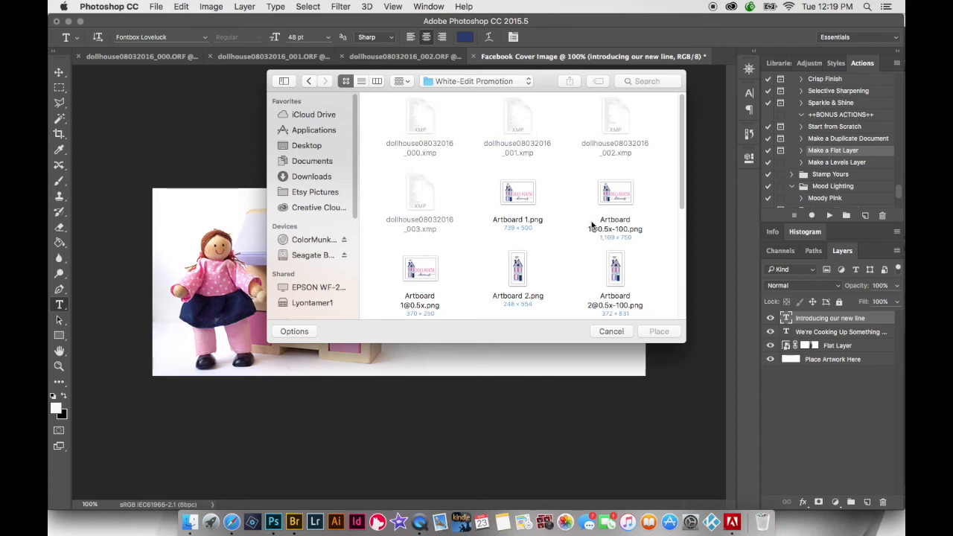
left_click(514, 197)
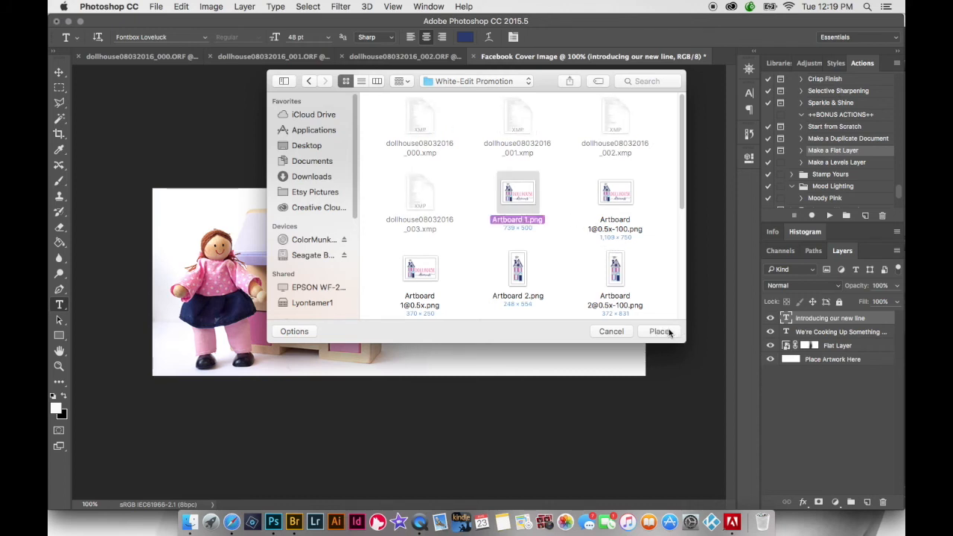
left_click(668, 333)
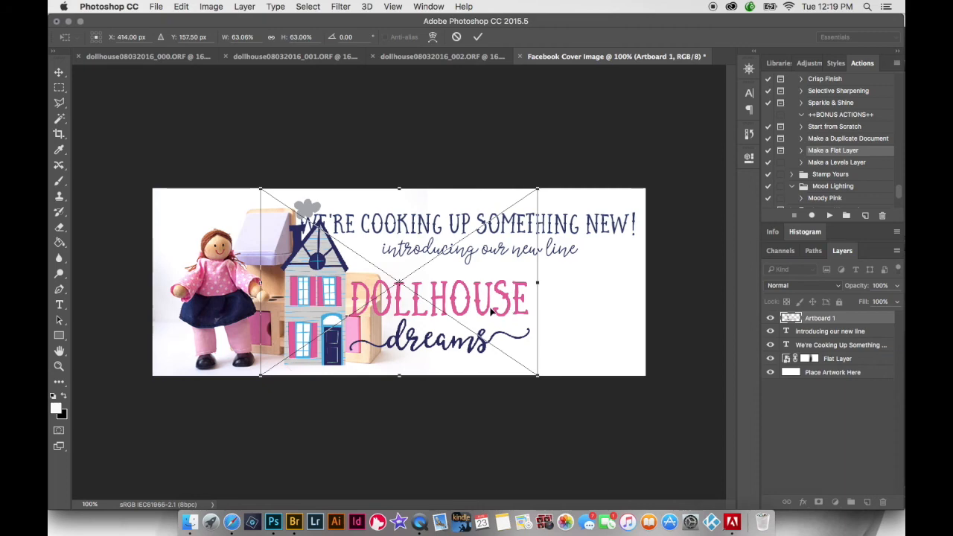
Shrink the Dollhouse Dreams logo and position it in the blank area below the text, beside the kitchen
left_click_drag(260, 188, 366, 264)
mouse_move(469, 346)
left_mouse_down()
mouse_move(450, 347)
mouse_move(530, 331)
mouse_move(583, 338)
mouse_move(507, 362)
mouse_move(466, 328)
left_mouse_up()
left_click_drag(536, 237, 504, 260)
left_click_drag(458, 320, 518, 323)
key("Return")
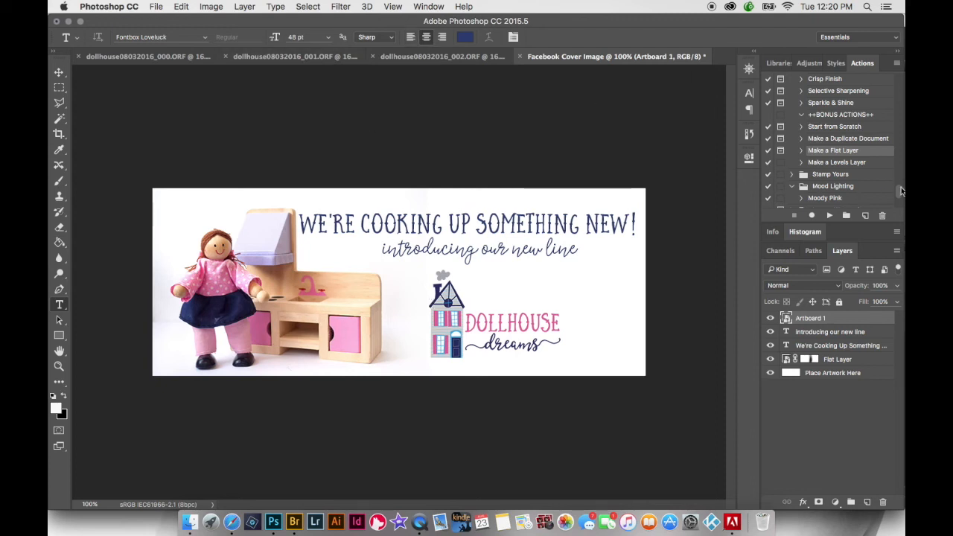
Run the Instagram Horizontal action to create a new blank document for the Instagram image
left_click_drag(901, 197, 904, 99)
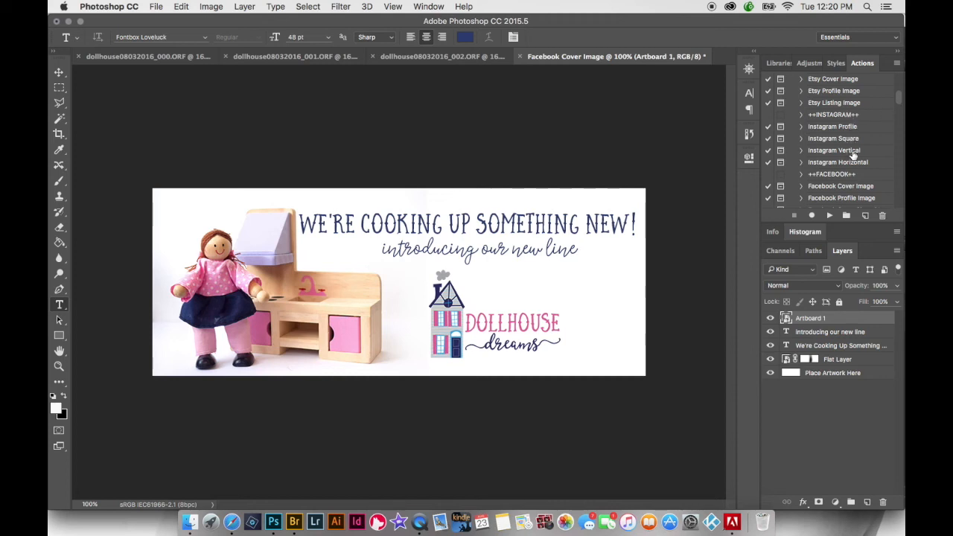
left_click(845, 163)
left_click(829, 215)
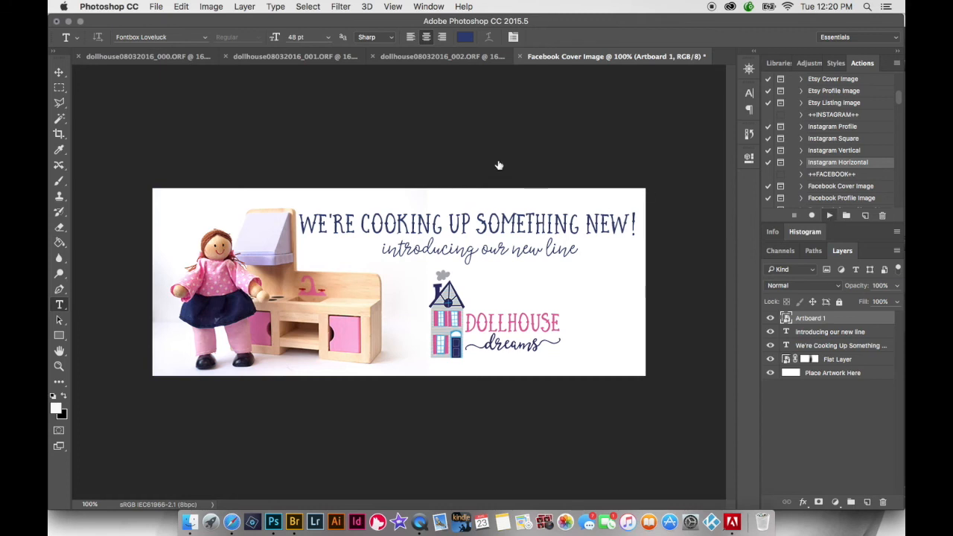
left_click(566, 191)
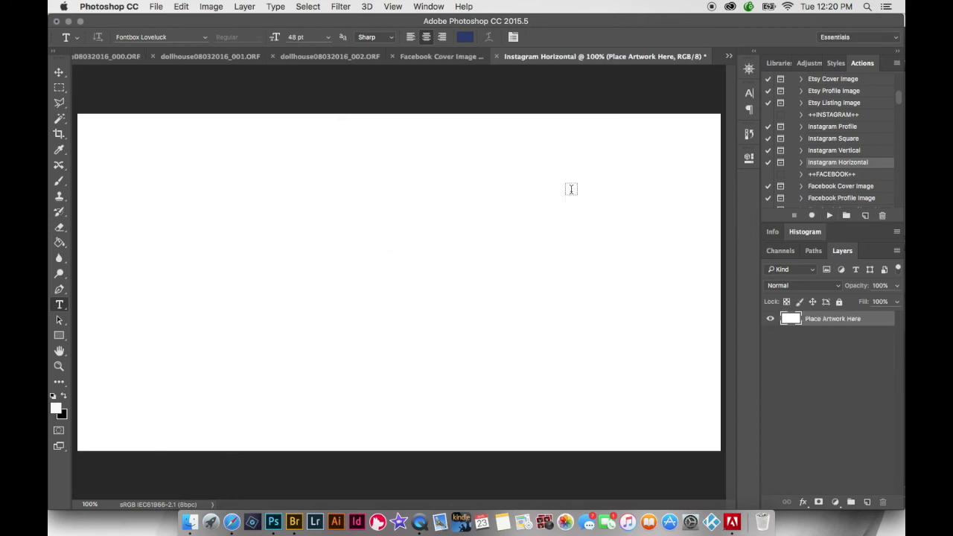
key("super+minus")
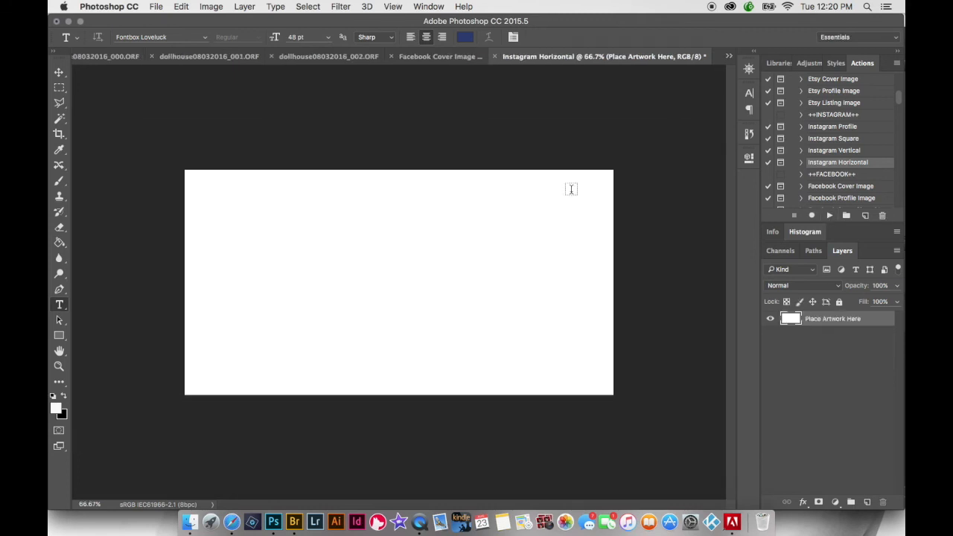
Run the Make a Flat Layer action above the Crisp Finish layer in the doll photo dollhouse08032016_001.ORF
left_click(177, 59)
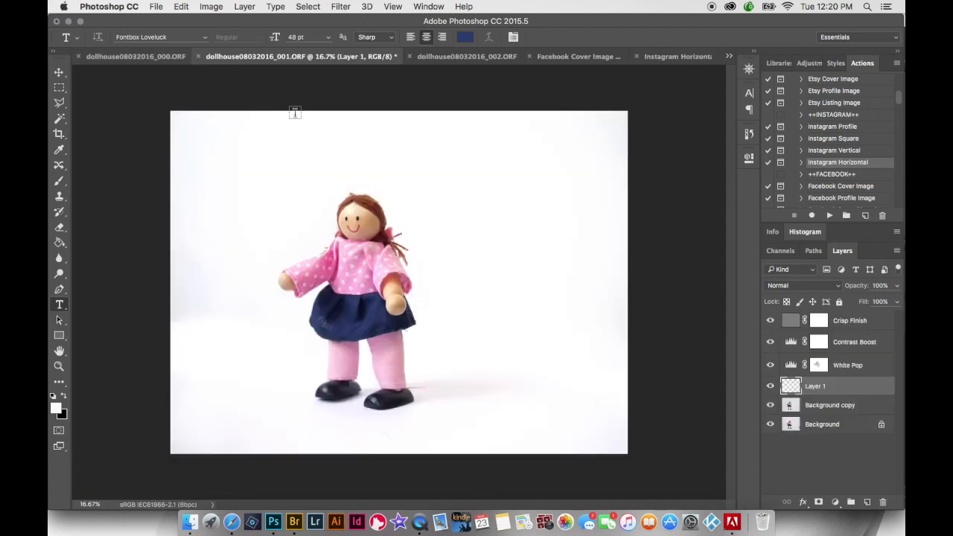
left_click(860, 326)
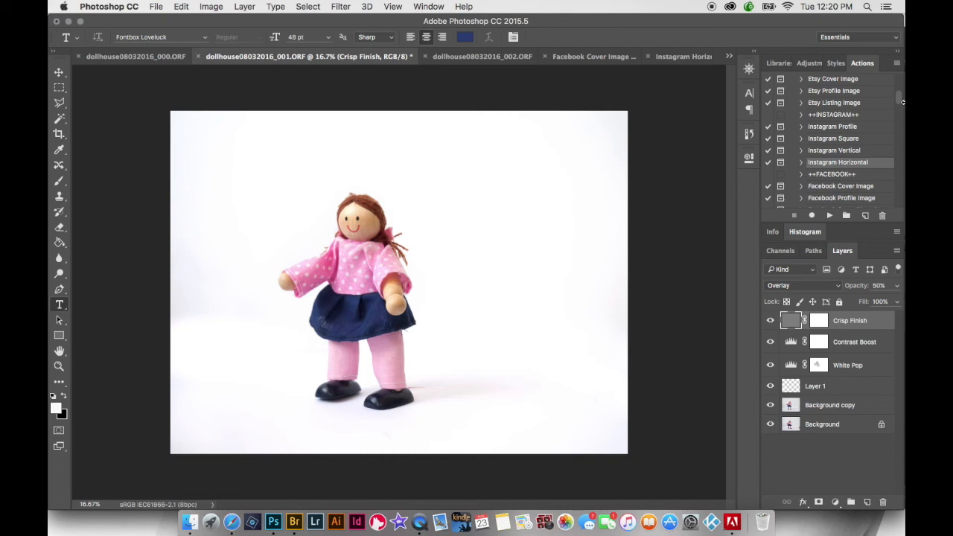
left_click_drag(900, 102, 902, 199)
left_click(847, 166)
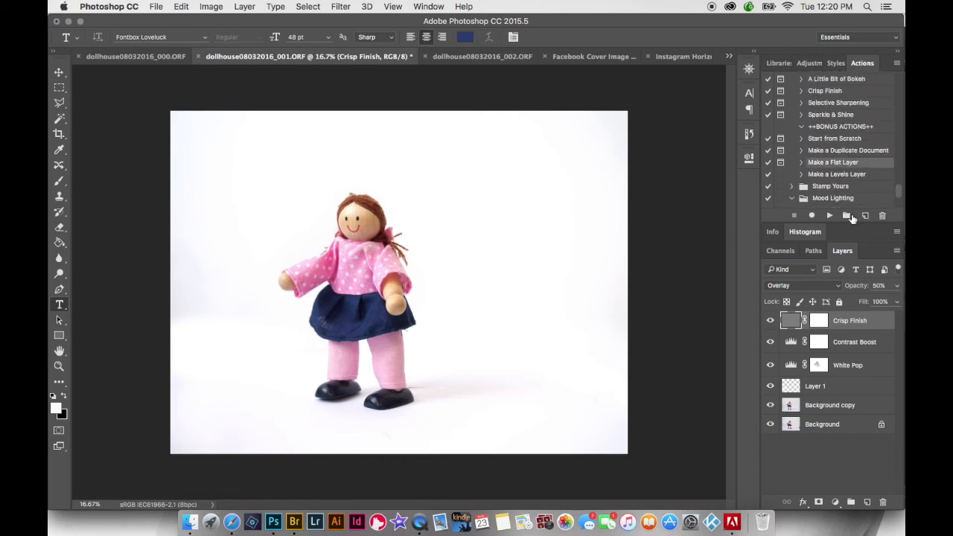
left_click(830, 216)
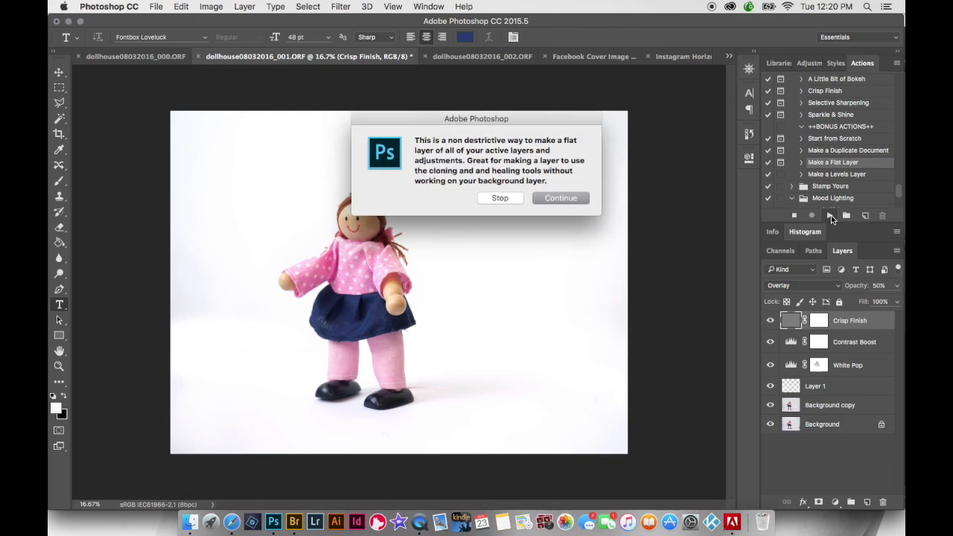
left_click(560, 198)
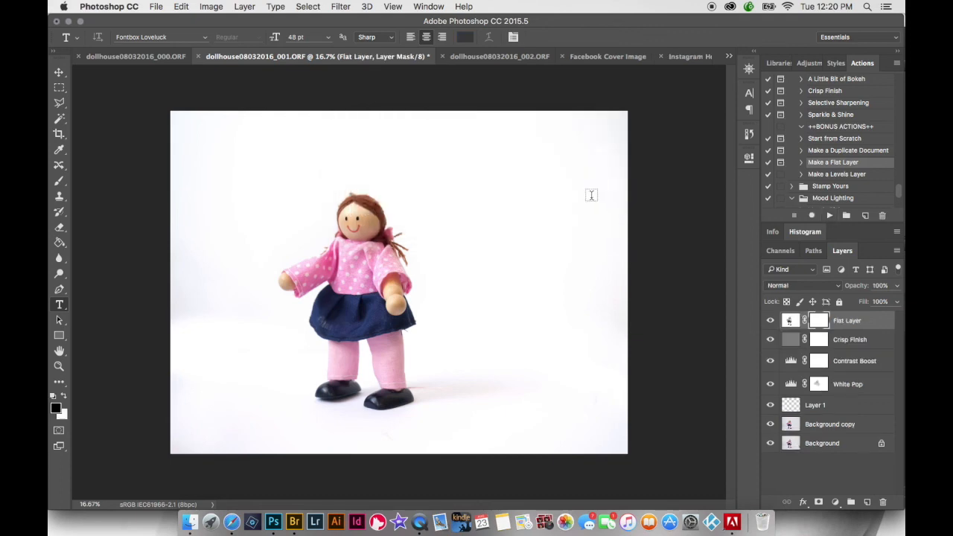
Convert the doll photo's Flat Layer to a smart object and copy it into the Instagram Horizontal document
right_click(851, 324)
left_click(736, 154)
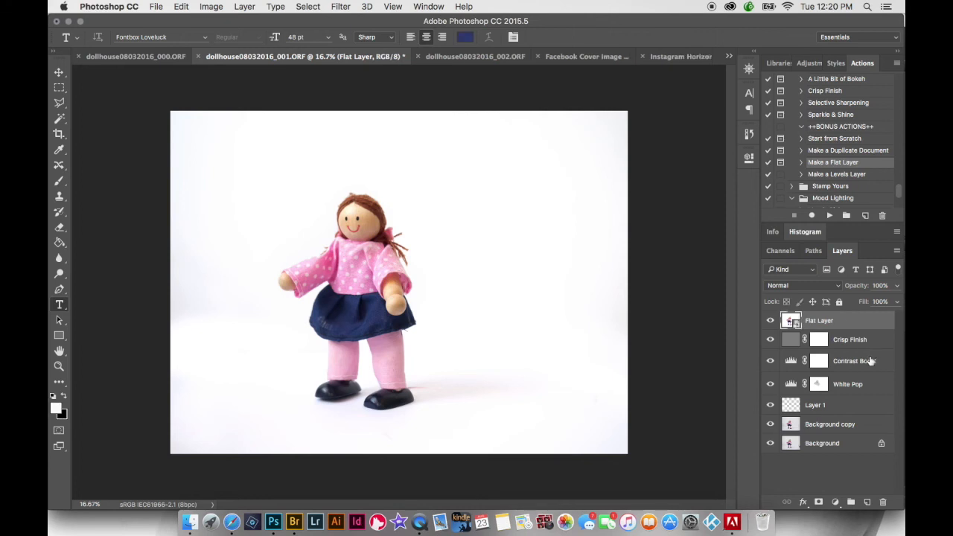
left_click_drag(816, 319, 516, 223)
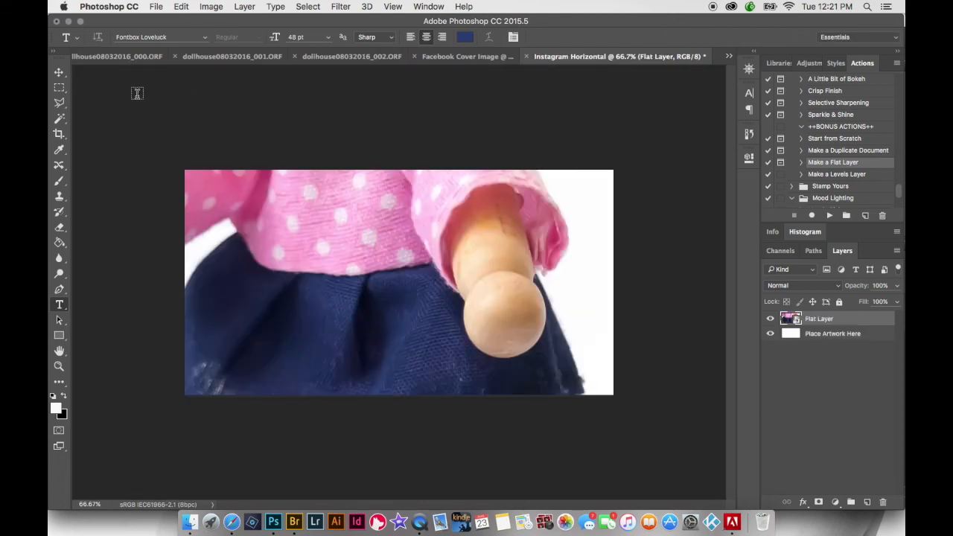
Shrink the oversized doll photo proportionally to roughly the size of the Instagram canvas
key("super+minus")
key("super+minus")
key("super+minus")
key("super+minus")
key("super+minus")
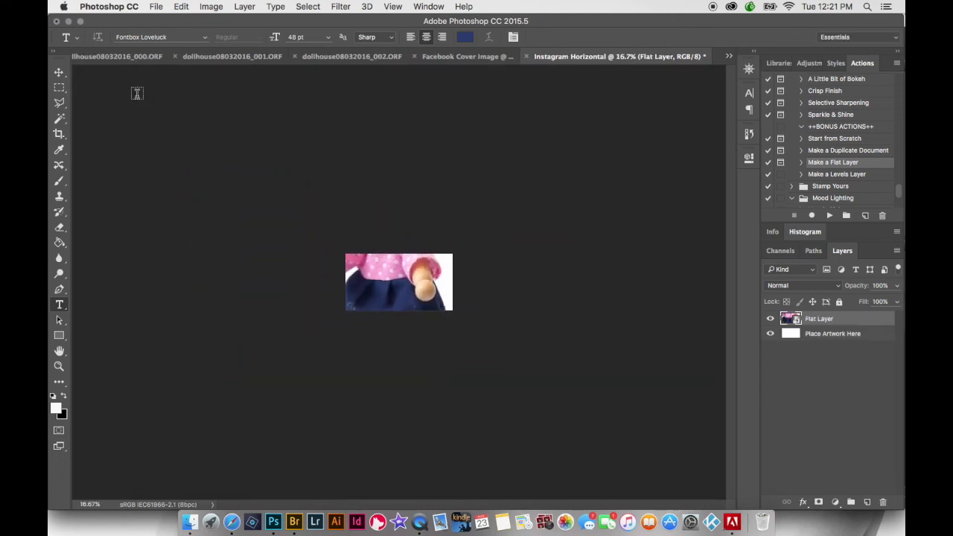
left_click(57, 77)
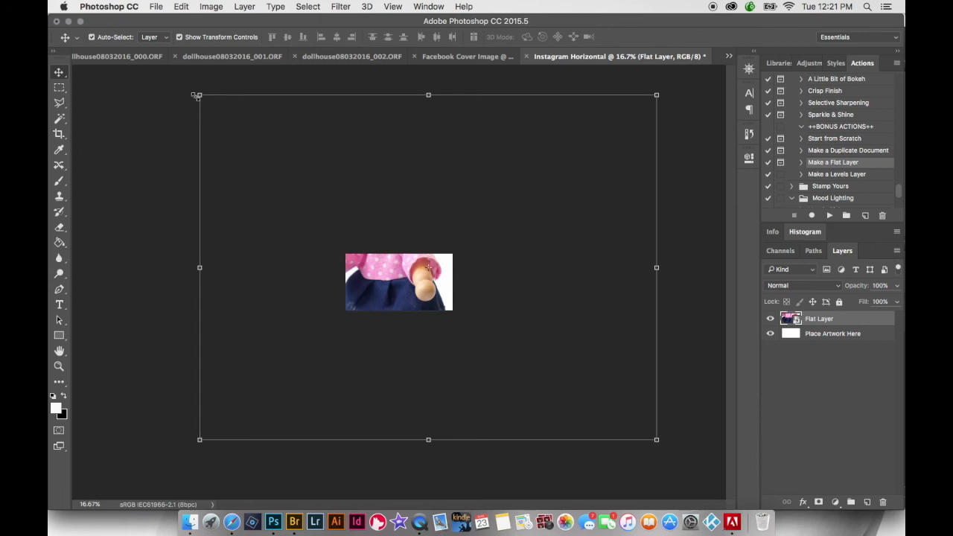
left_click_drag(200, 95, 301, 194)
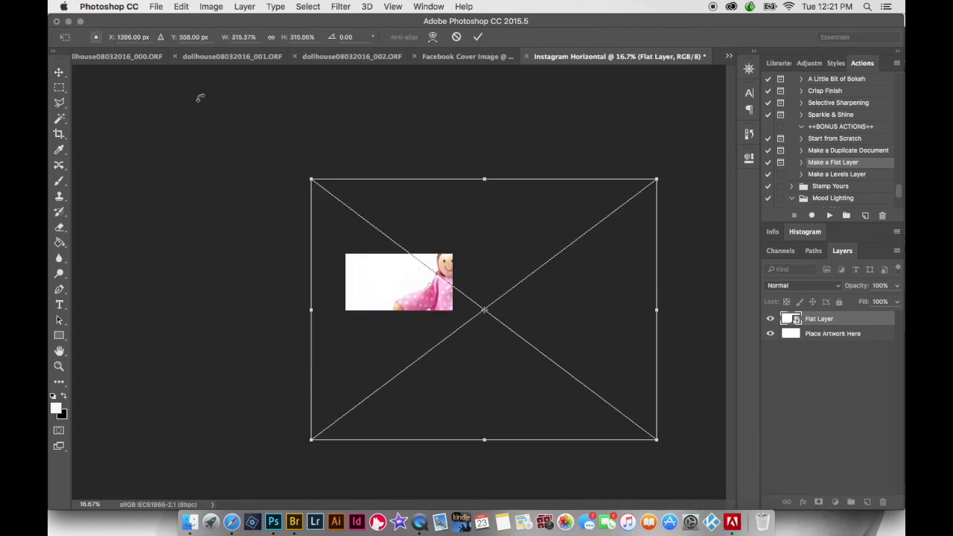
left_click_drag(658, 439, 469, 298)
left_click_drag(311, 179, 345, 204)
Fine-tune the doll photo's scale and position so the whole doll stands in the right part of the canvas
left_click_drag(403, 268, 427, 291)
left_click_drag(492, 227, 478, 239)
left_click_drag(419, 283, 429, 283)
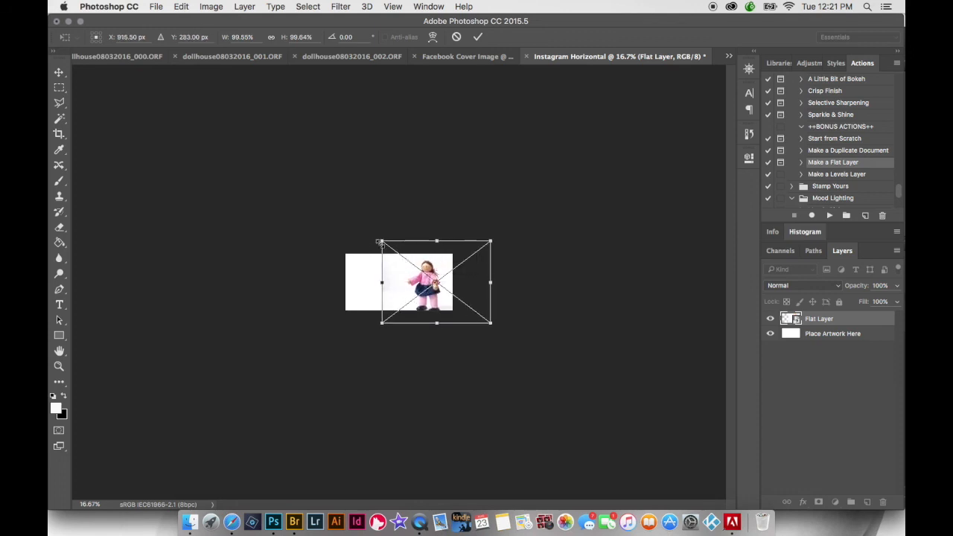
left_click_drag(382, 242, 389, 248)
mouse_move(428, 293)
left_mouse_down()
mouse_move(421, 277)
mouse_move(422, 285)
left_mouse_up()
key("Return")
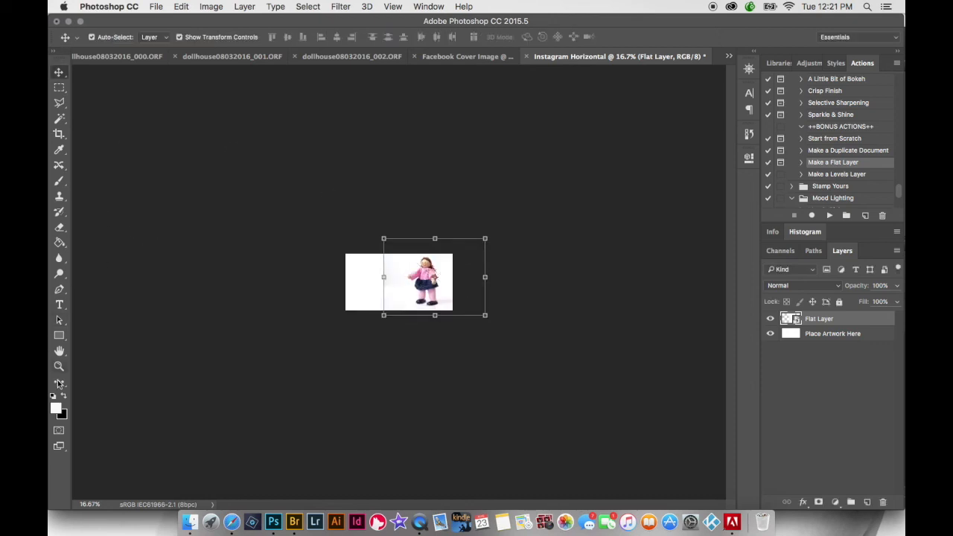
Add a layer mask to the doll photo and blend its left edge into the white background with a soft black brush at 15% opacity
left_click(59, 366)
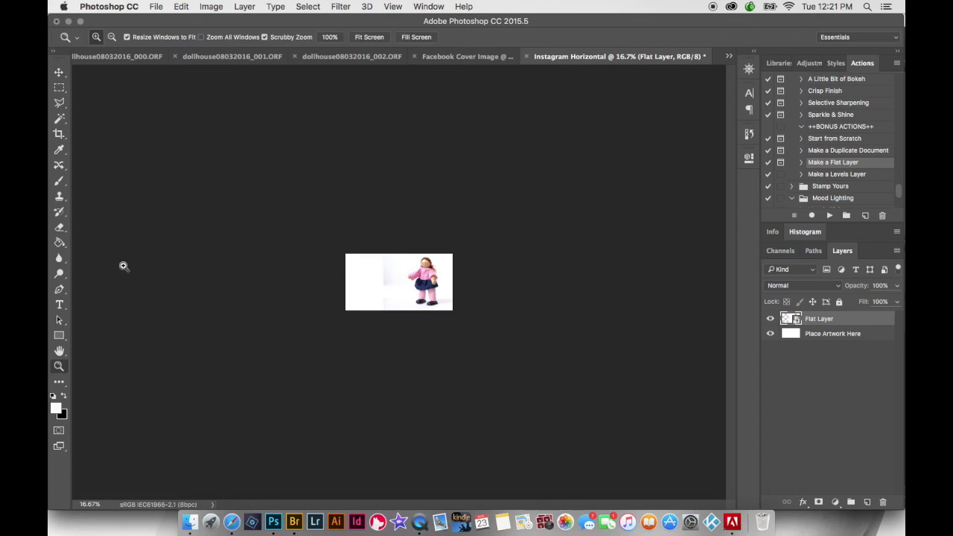
left_click(371, 39)
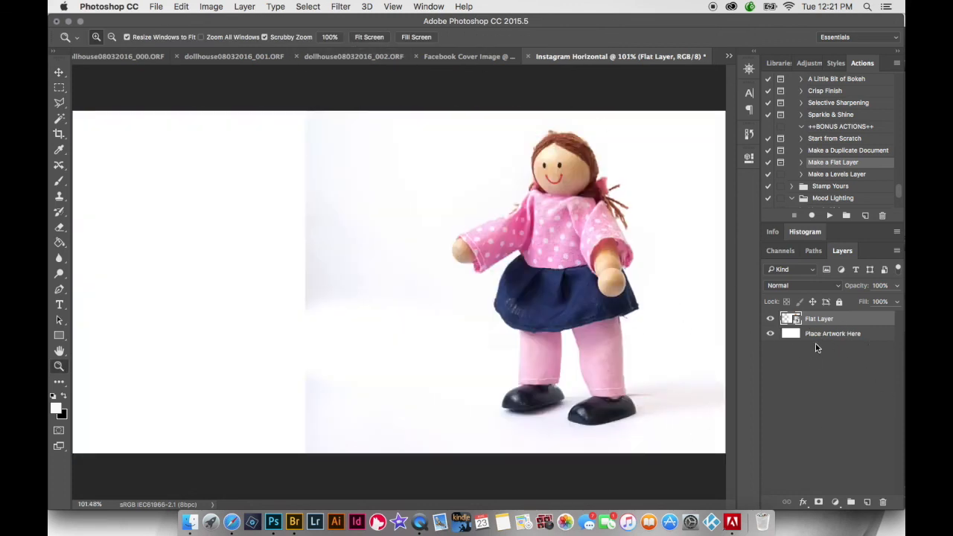
key("super+1")
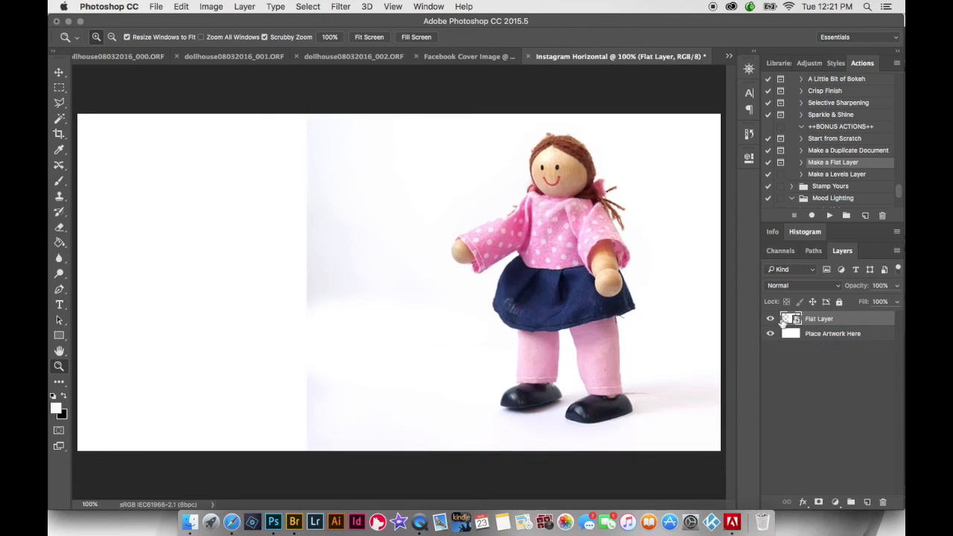
left_click(820, 502)
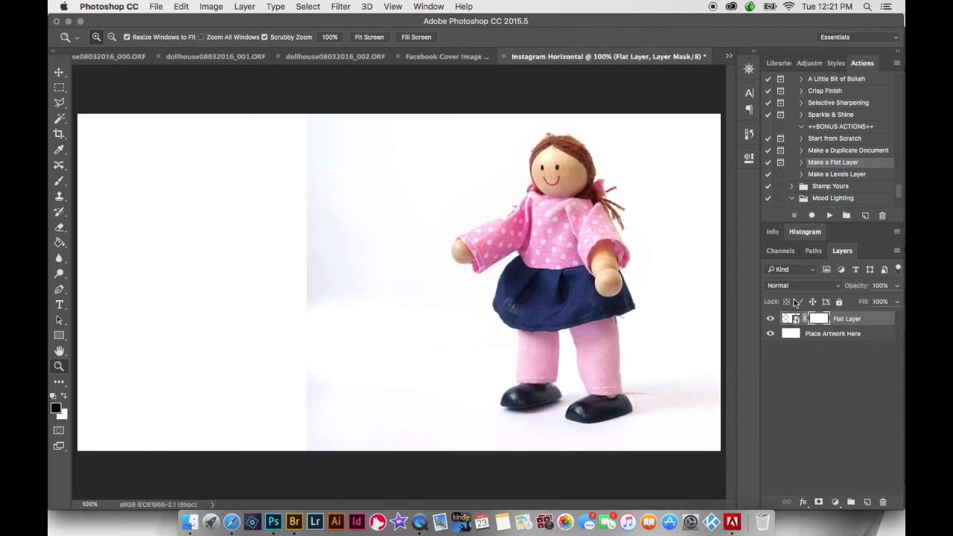
left_click(59, 181)
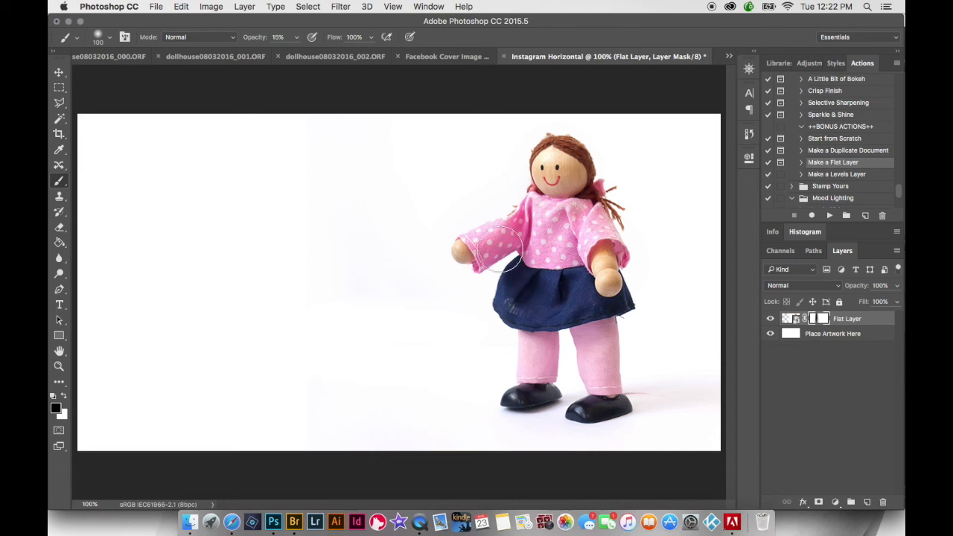
Add the text "Meet Molly" in 60 pt Fontbox Jolly Sailor Regular in the blank area beside the doll
left_click(60, 307)
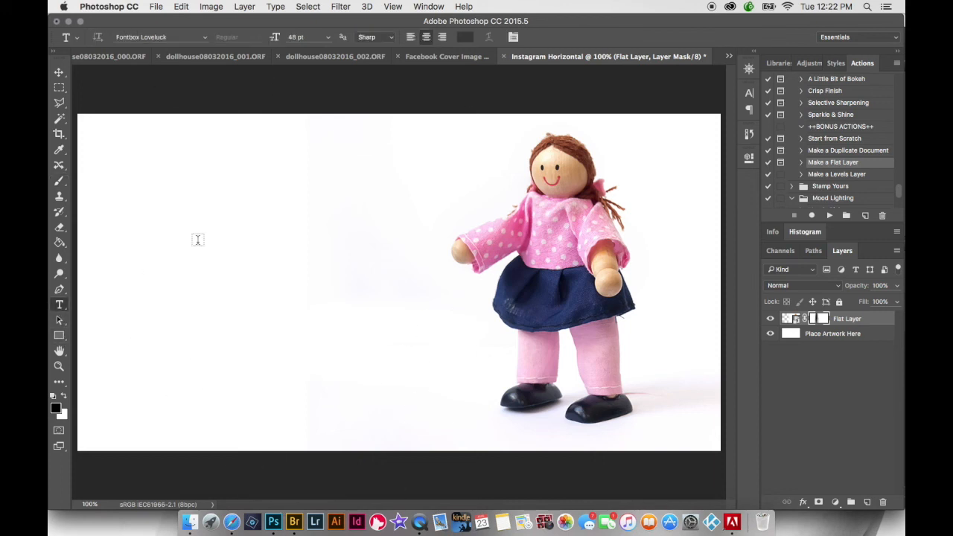
left_click(265, 195)
left_click(172, 37)
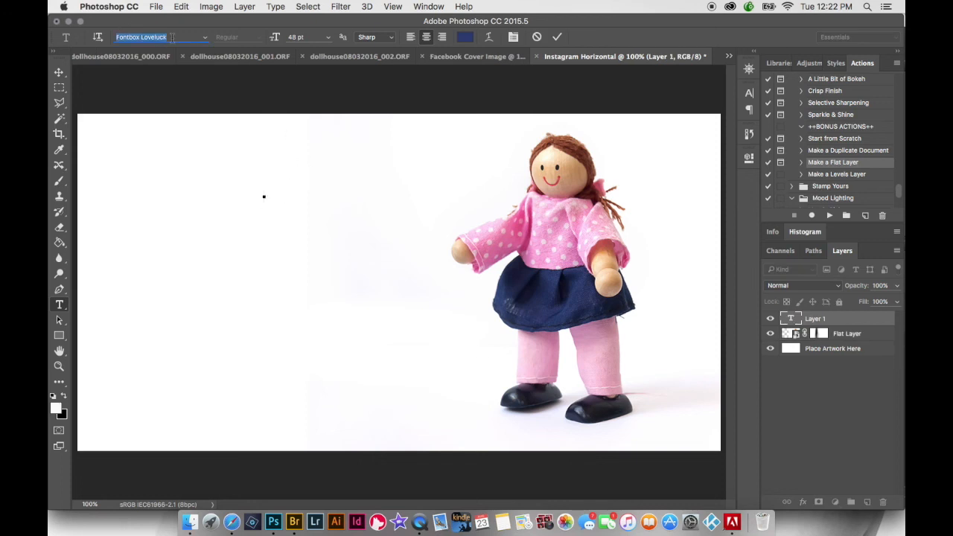
left_click(204, 38)
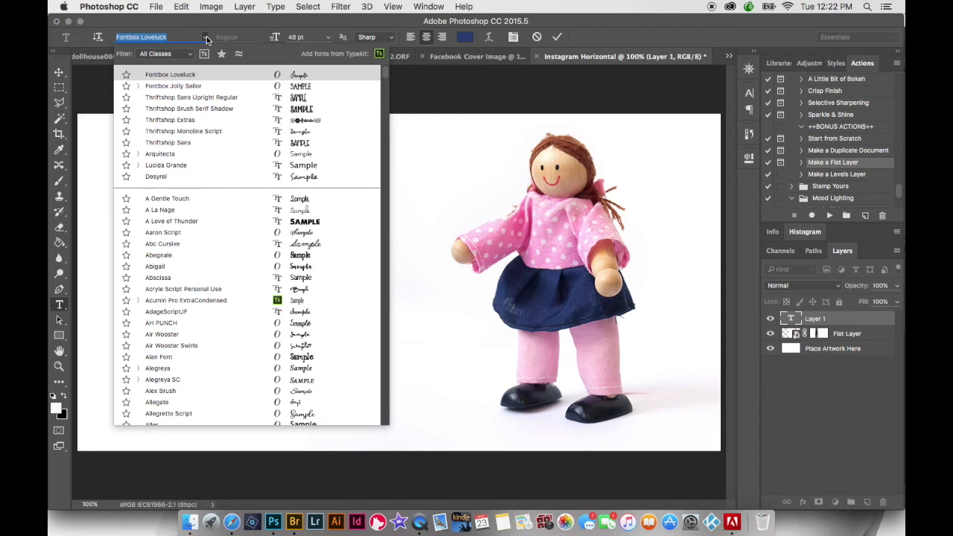
left_click(285, 85)
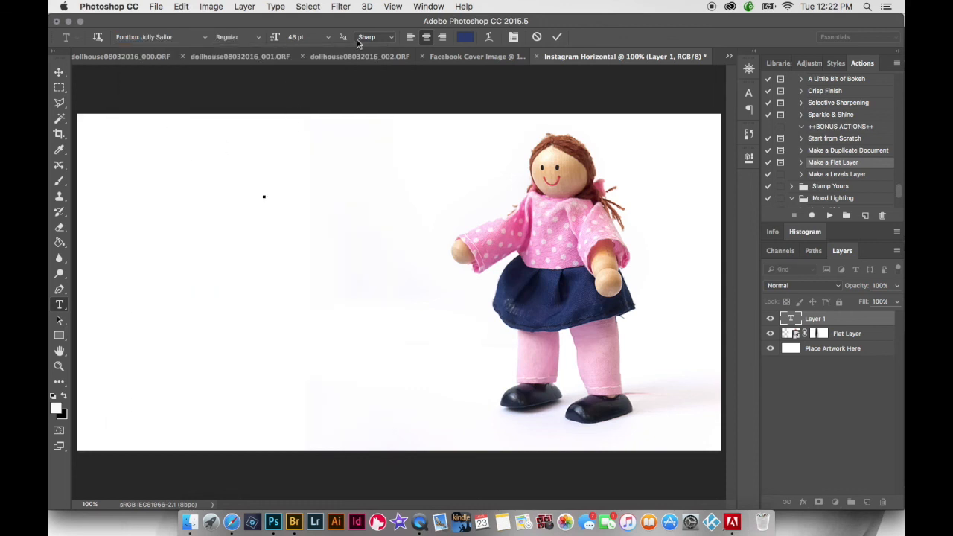
left_click(328, 37)
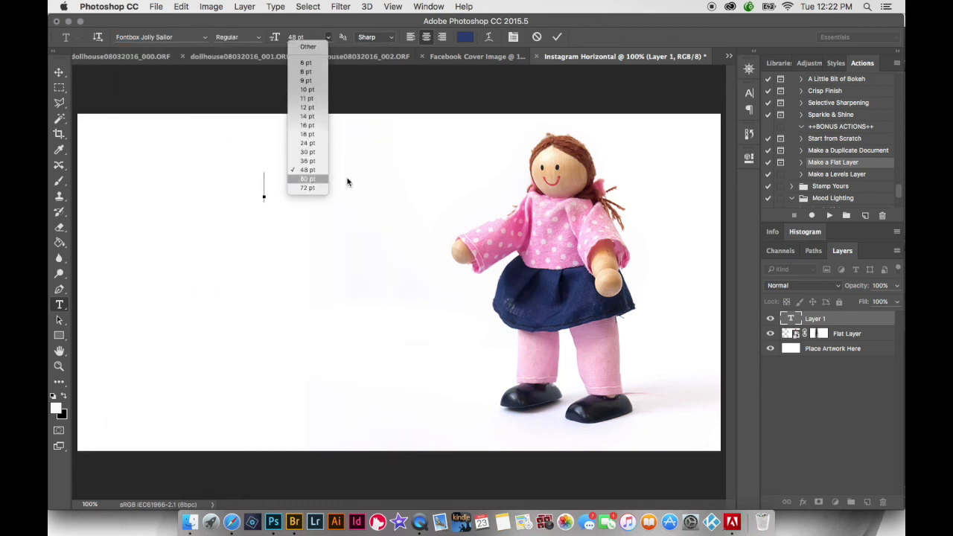
left_click(320, 179)
type("M")
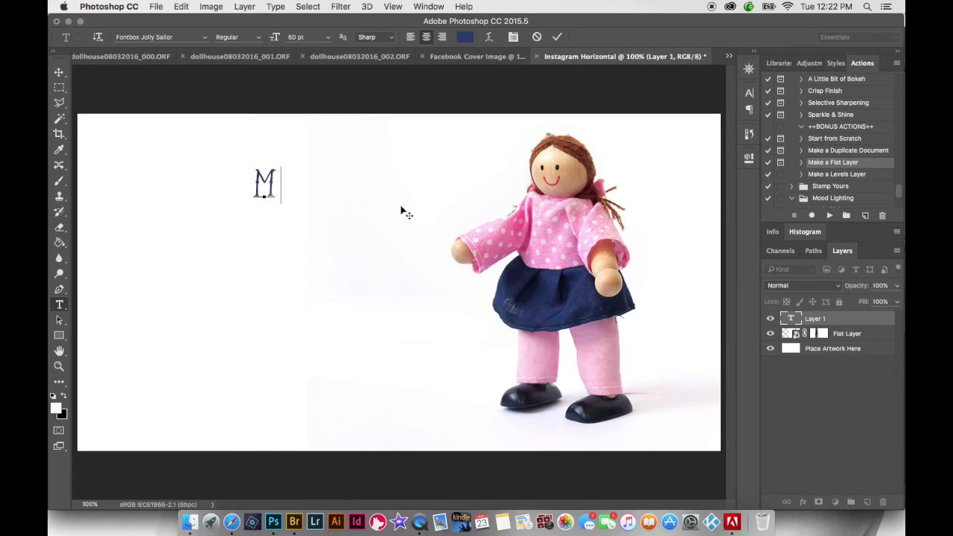
type("EET")
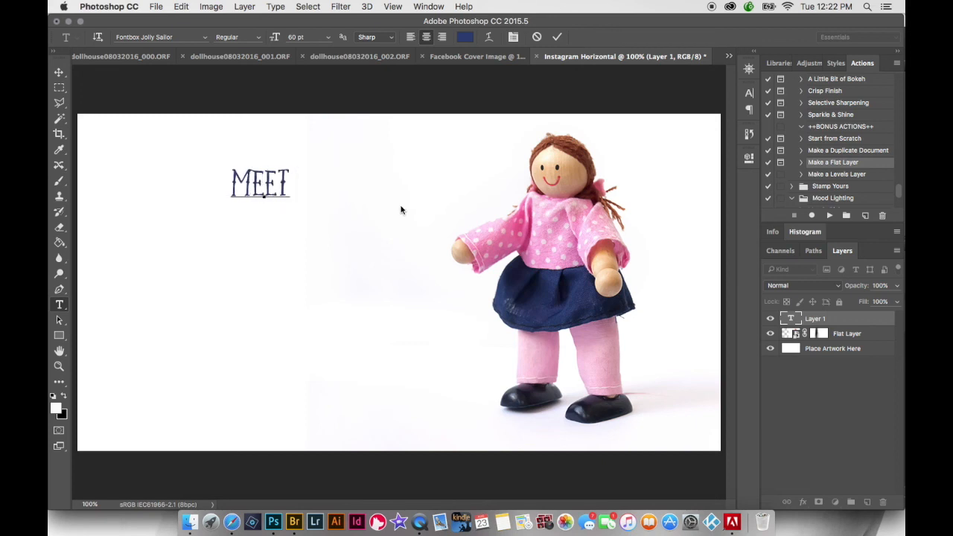
type(" MOLLY")
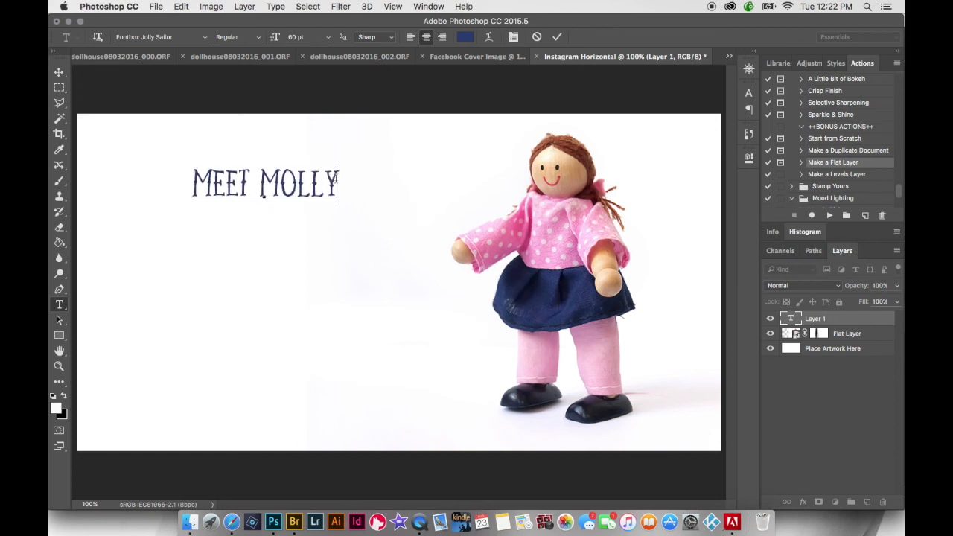
Enlarge the "Meet Molly" headline to fill the width beside the doll and position it in the upper part of the canvas
left_click(59, 72)
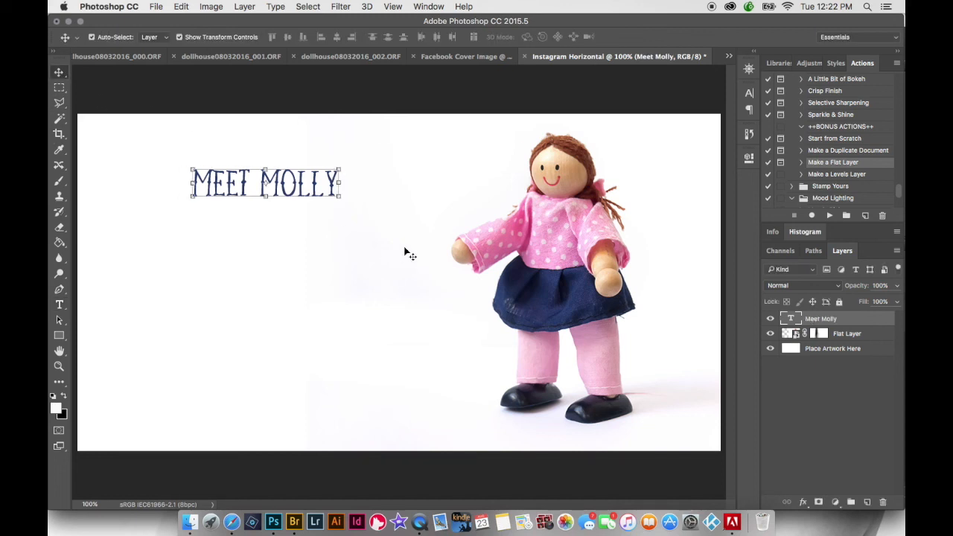
left_click_drag(342, 198, 458, 233)
left_click_drag(192, 233, 136, 246)
left_click_drag(313, 229, 300, 214)
key("Return")
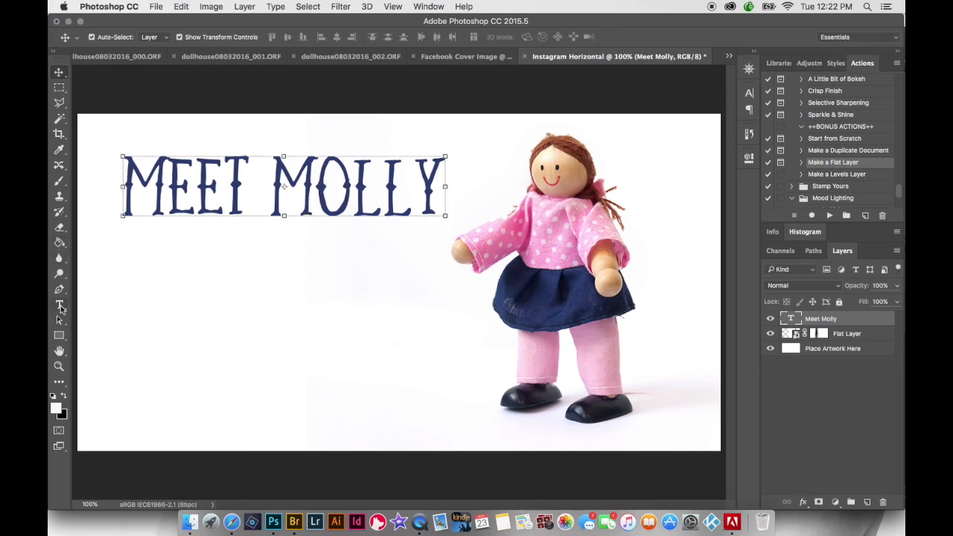
Place the logo file Artboard 1.png from the White-Edit Promotion folder as an embedded image
left_click(159, 9)
mouse_move(177, 184)
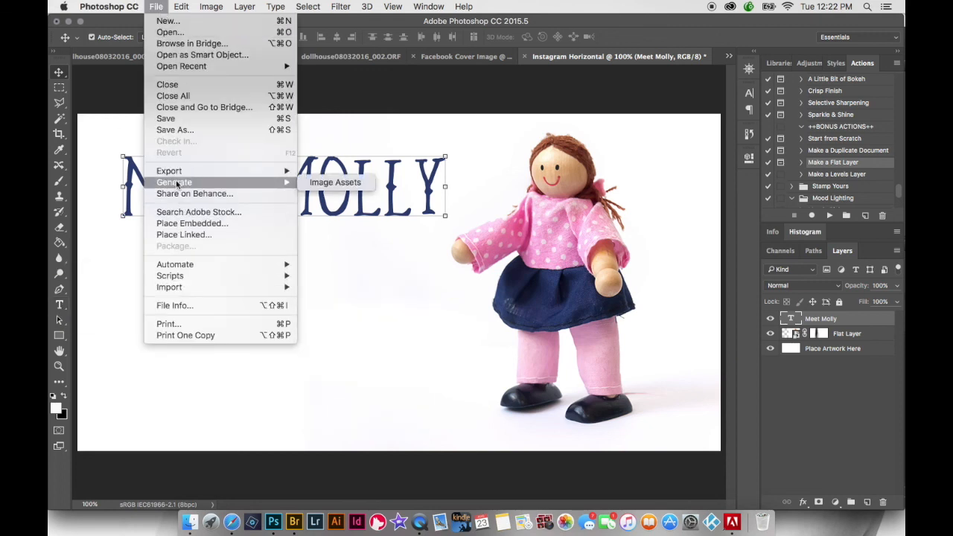
left_click(187, 228)
left_click(521, 195)
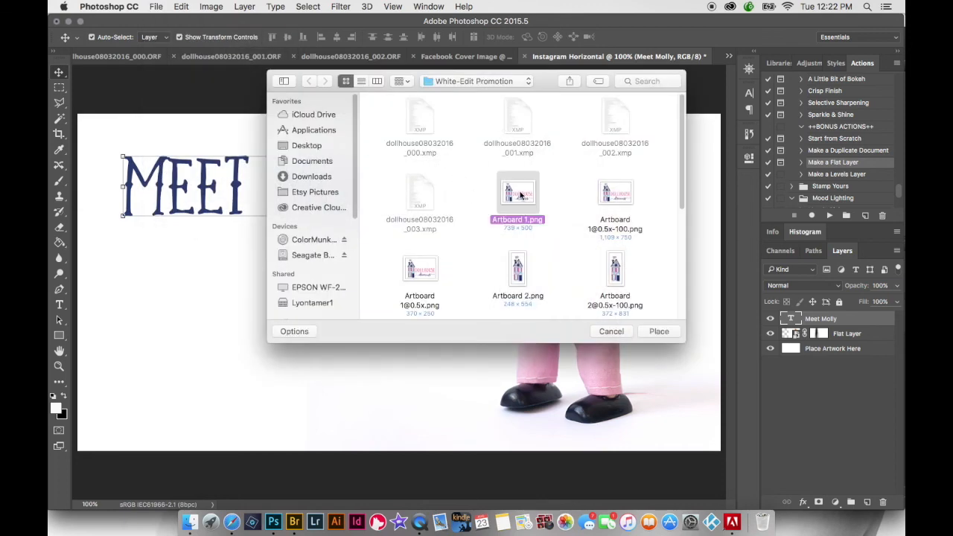
left_click(658, 331)
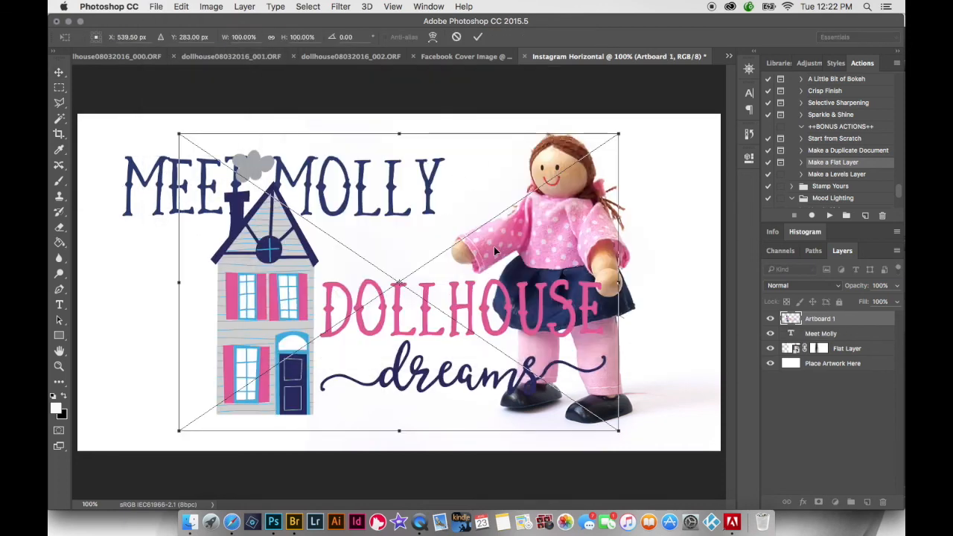
Shrink the Dollhouse Dreams logo to about 67% and position it below the "Meet Molly" headline, then deselect the layers
left_click_drag(619, 134, 475, 227)
left_click_drag(401, 362, 344, 373)
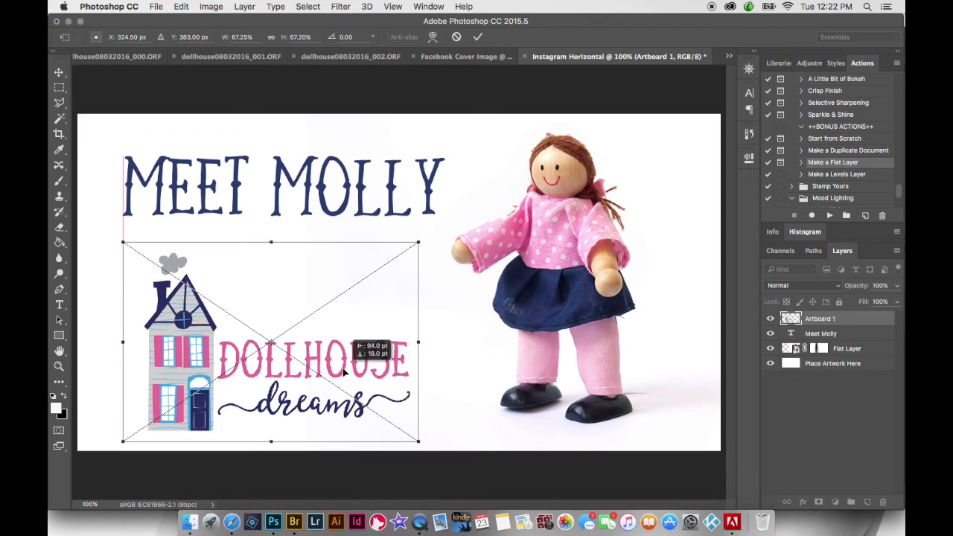
key("shift+Right")
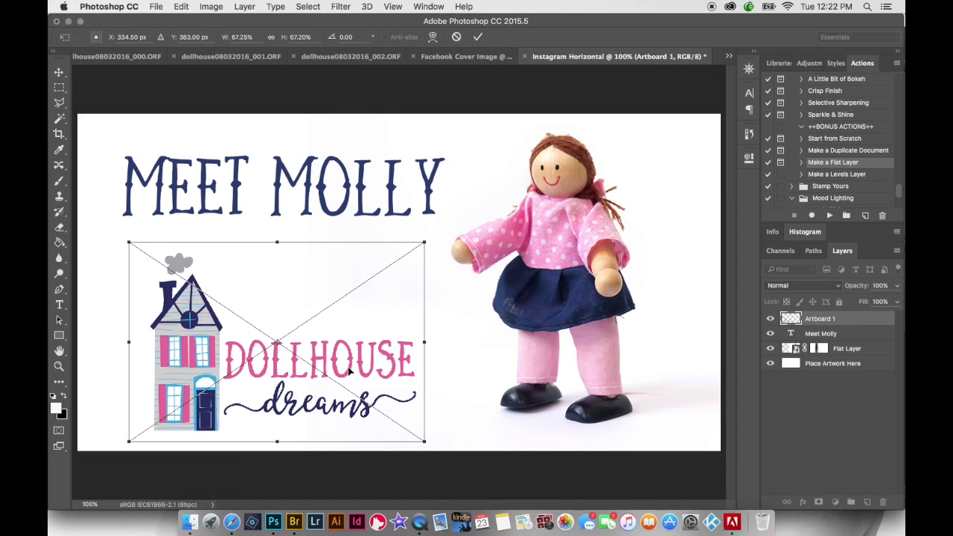
key("Return")
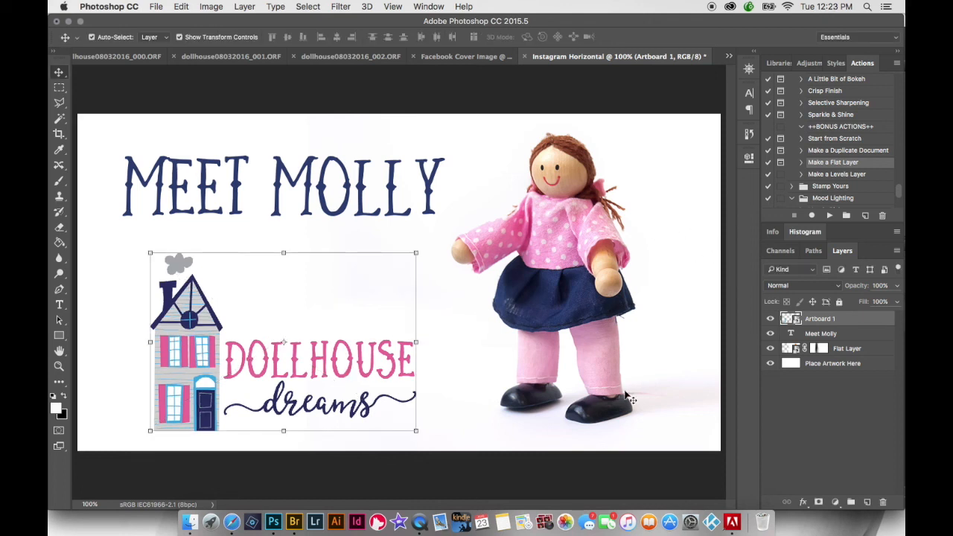
left_click(844, 418)
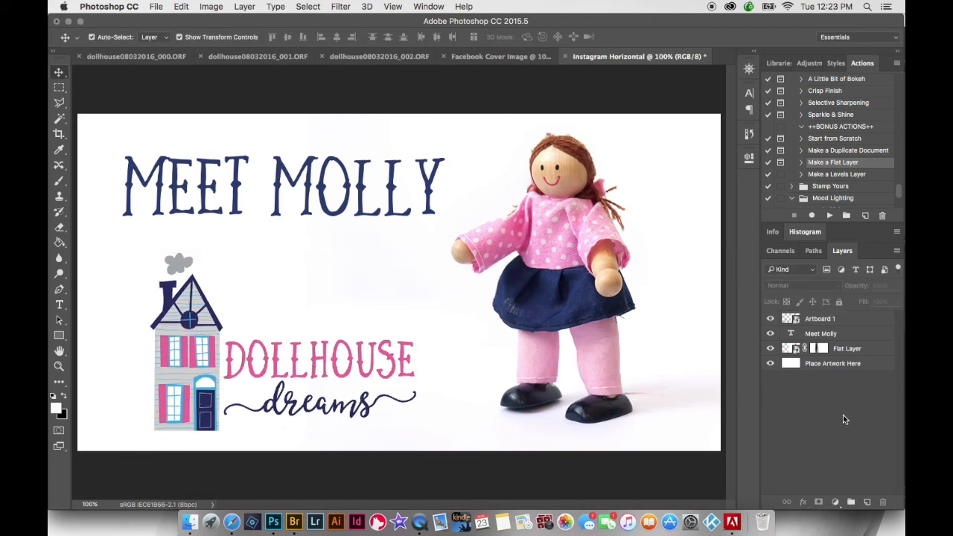